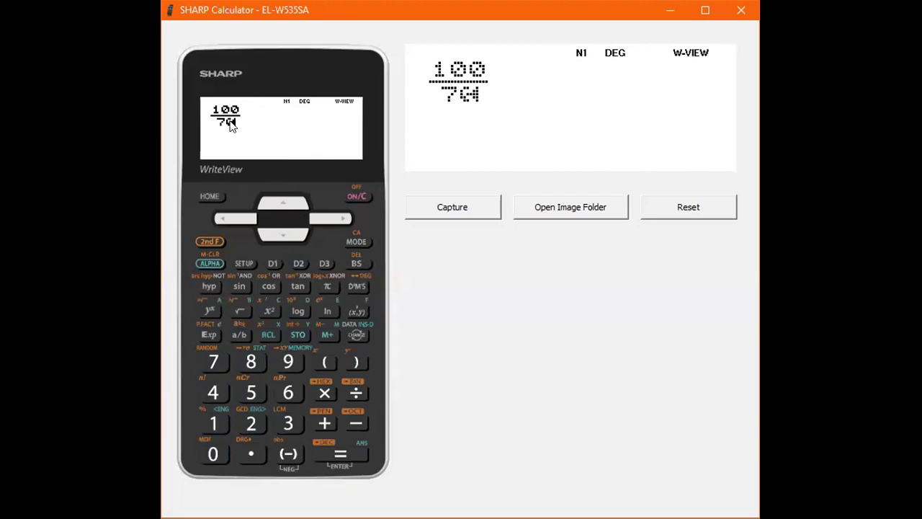
Step: Complete the fraction 100/70 multiplied by 40, evaluate it, and display the answer as a decimal
left_click(330, 220)
left_click(325, 394)
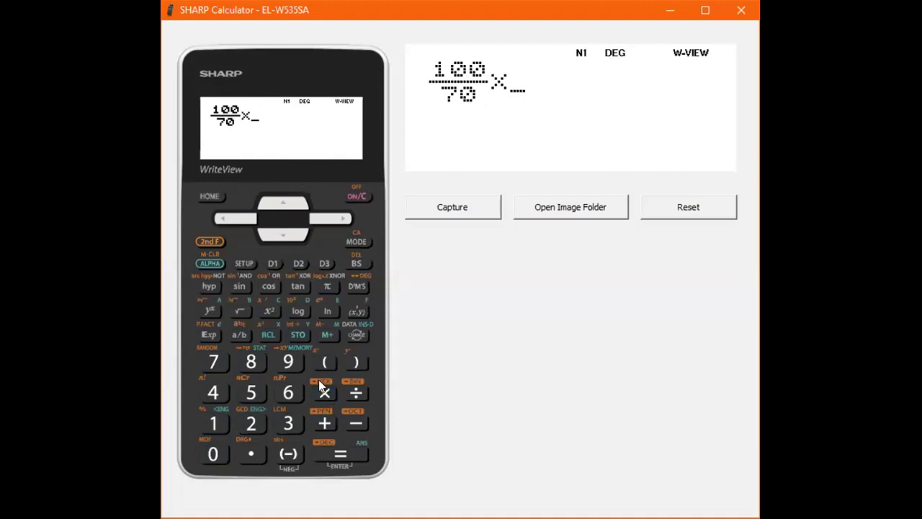
left_click(213, 392)
left_click(212, 460)
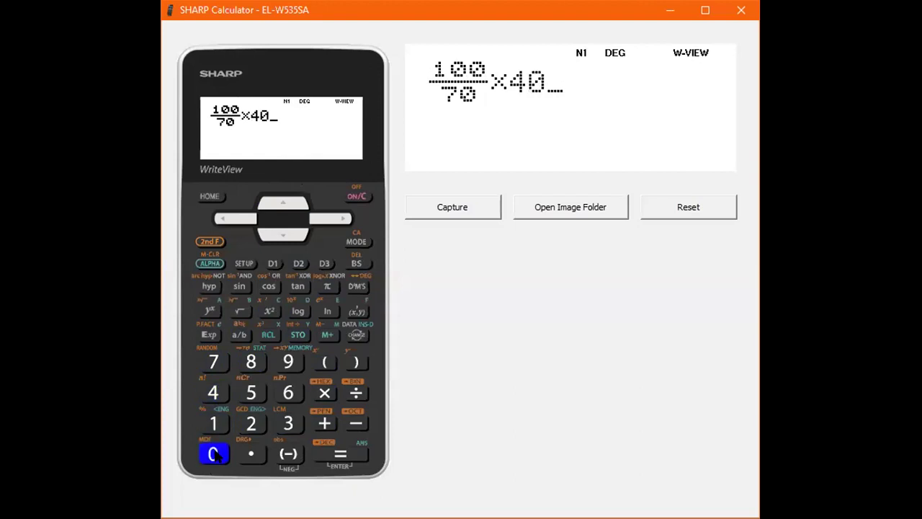
left_click(337, 452)
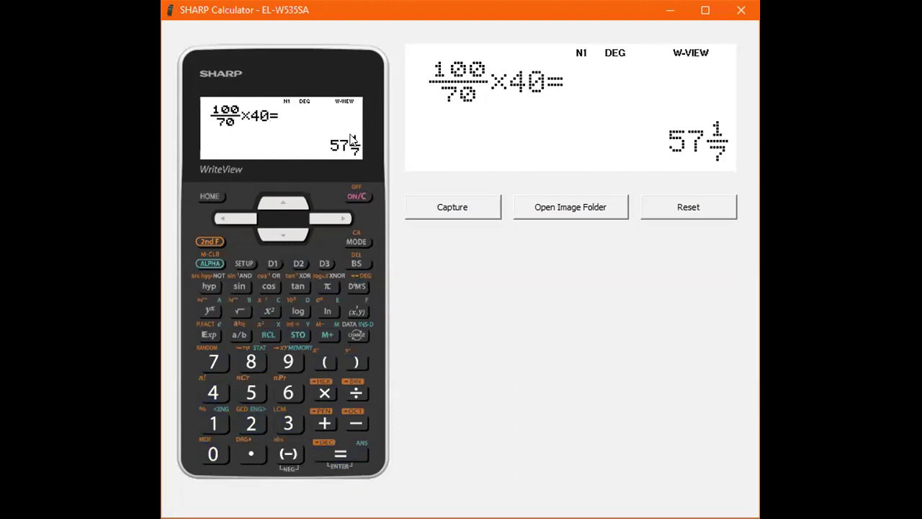
left_click(363, 333)
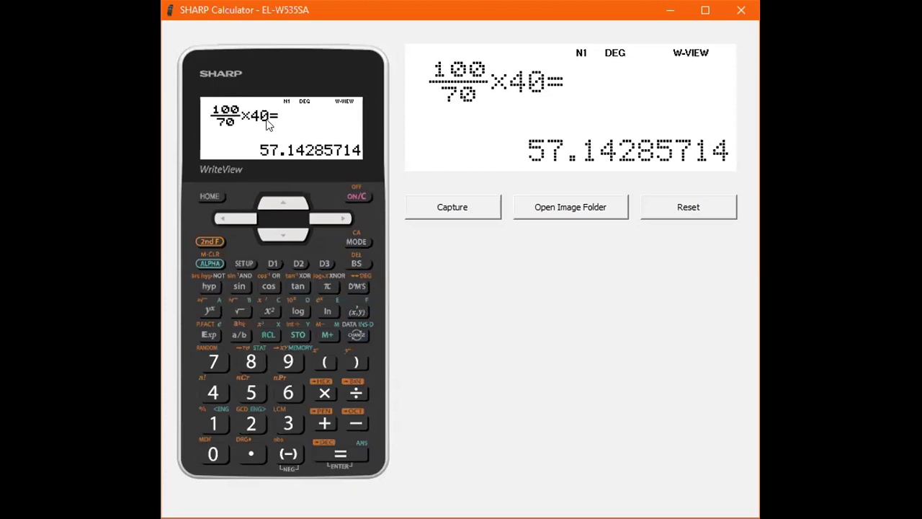
Step: Calculate the percentage for a mark of 55 by reusing the constant multiplier, and display it as a decimal
double_click(251, 392)
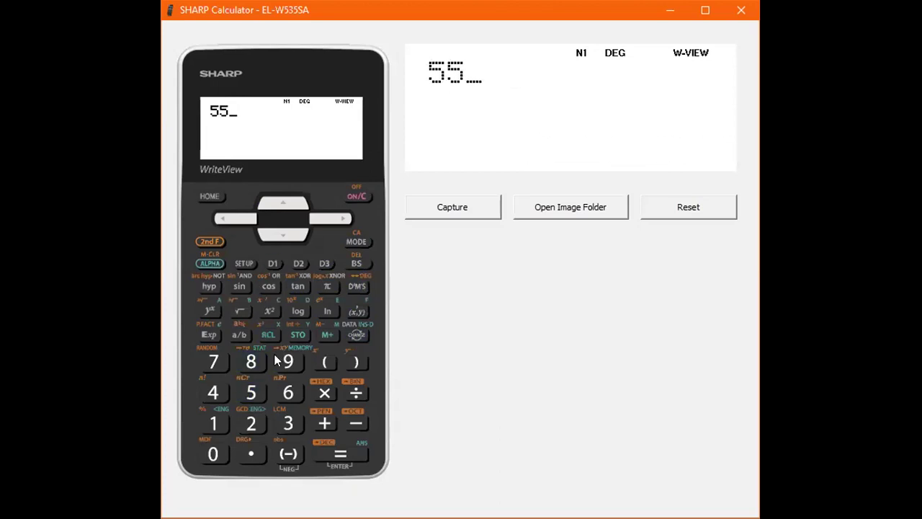
left_click(344, 445)
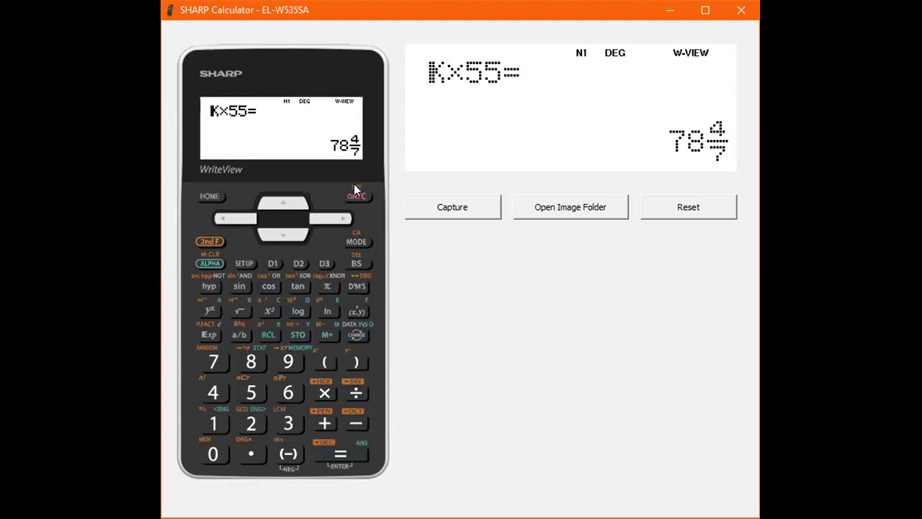
left_click(357, 334)
left_click(357, 334)
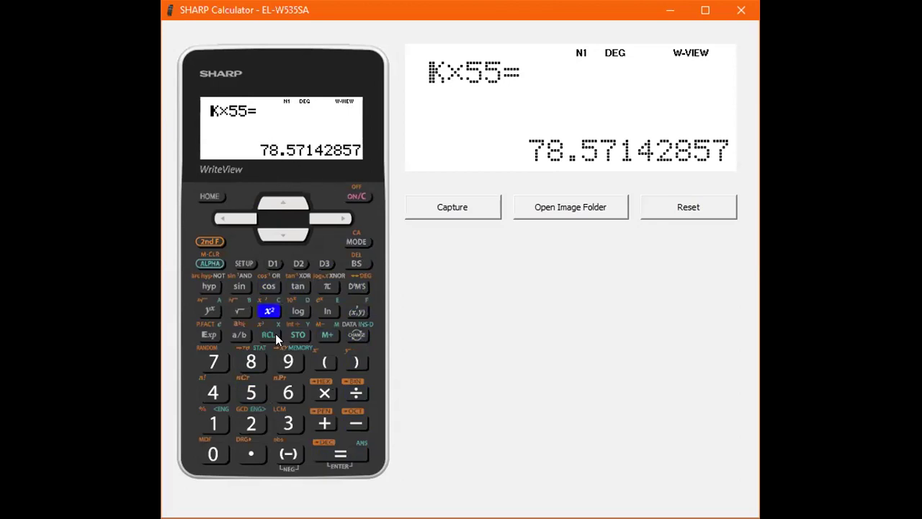
Step: Calculate the percentage for a mark of 23 with the same constant multiplier and display it as a decimal
left_click(250, 422)
left_click(288, 422)
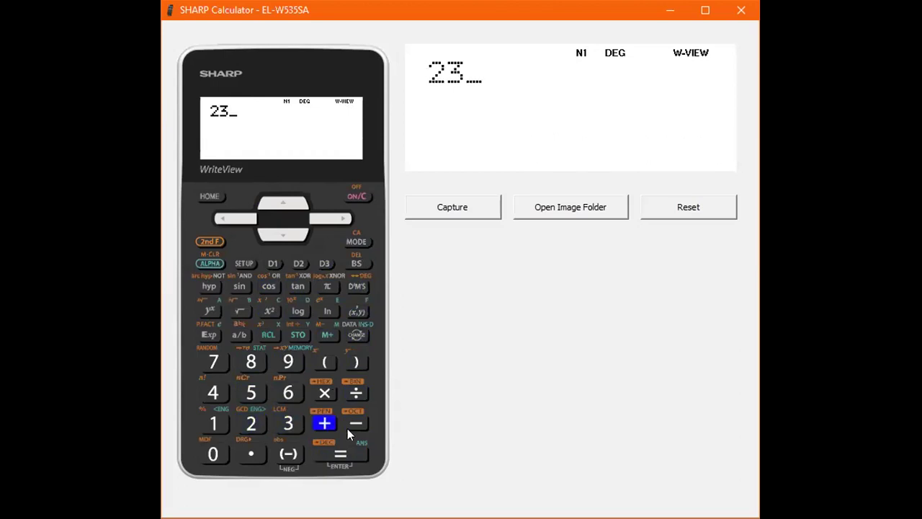
left_click(353, 447)
left_click(355, 335)
left_click(355, 335)
Step: Evaluate the marks 63, 54 and 21 in succession with the stored constant multiplier
left_click(287, 392)
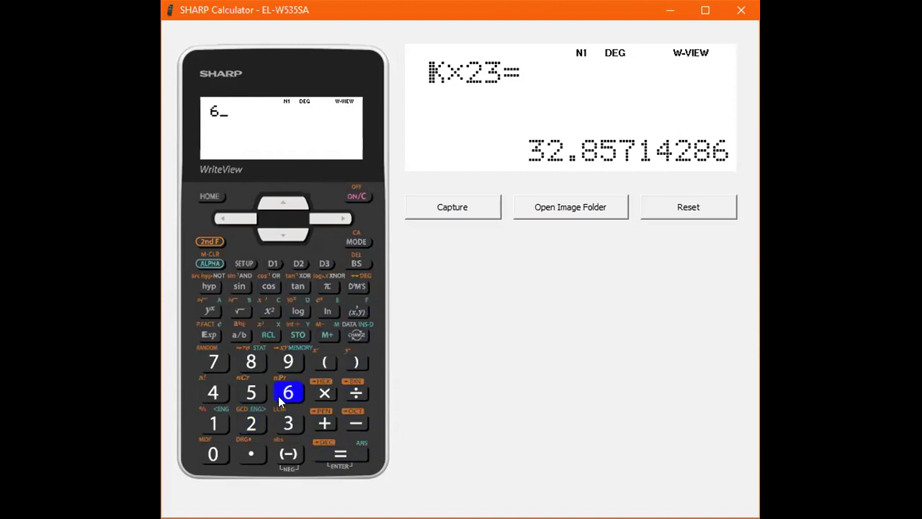
left_click(287, 423)
left_click(332, 444)
left_click(251, 392)
left_click(213, 392)
left_click(332, 446)
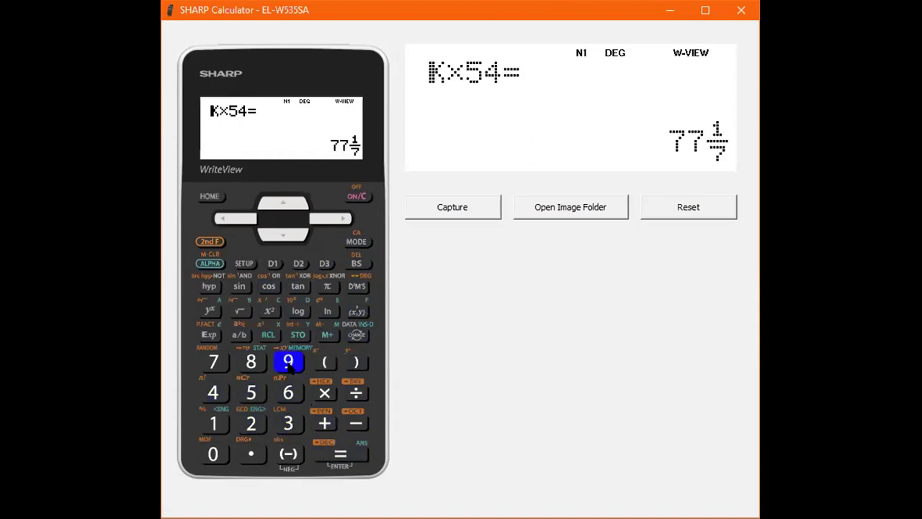
left_click(250, 425)
left_click(213, 424)
left_click(344, 452)
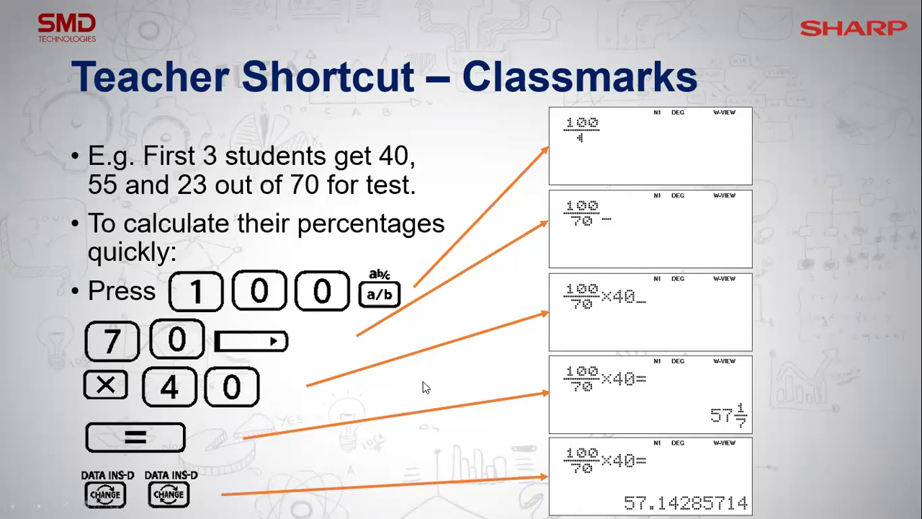
Step: End the slide show, switch to Chrome, and open mathsatsharp.co.za in a new tab
key("Escape")
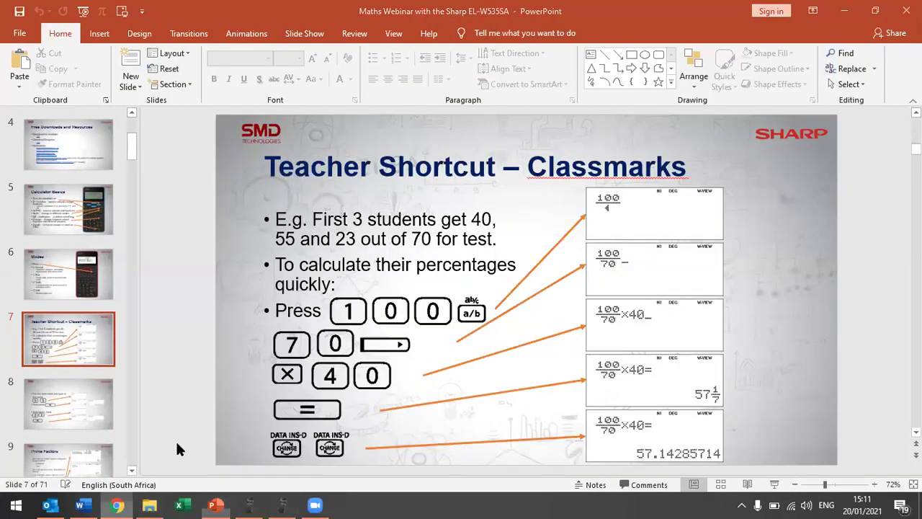
left_click(116, 504)
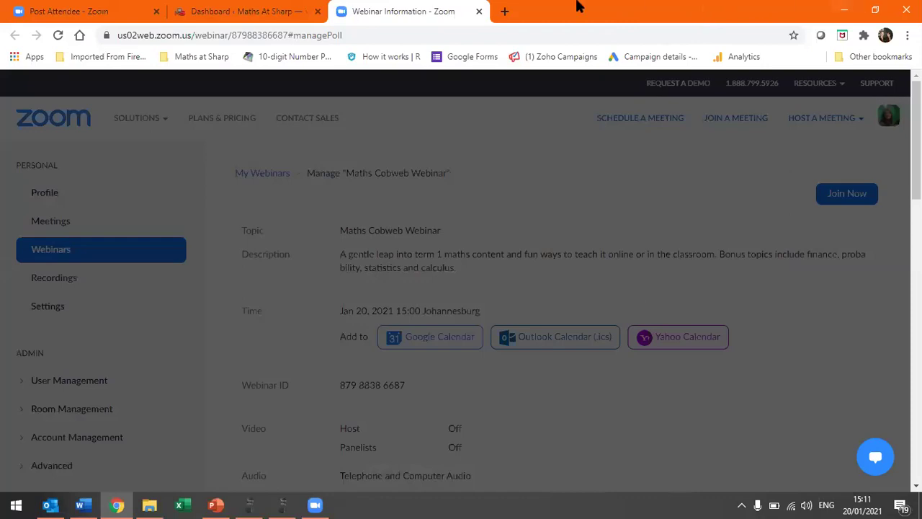
left_click(505, 11)
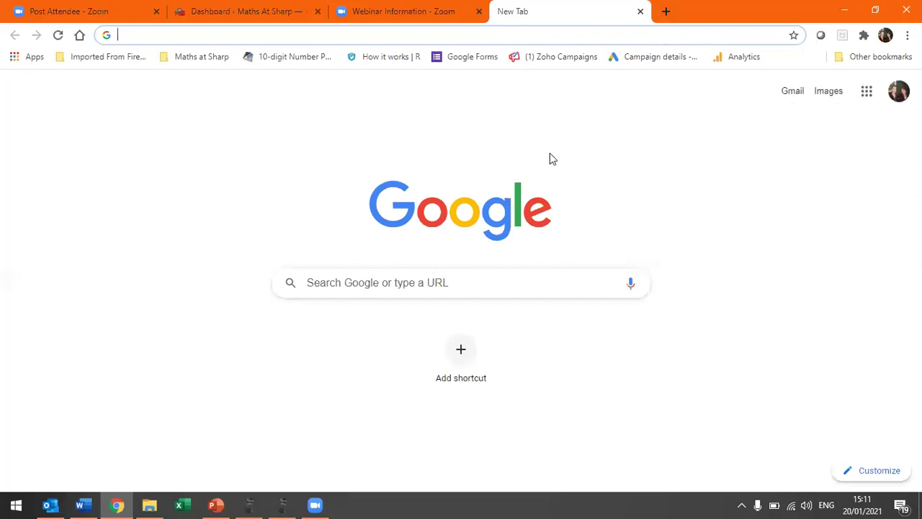
type("mathsatsharp.co")
key("Return")
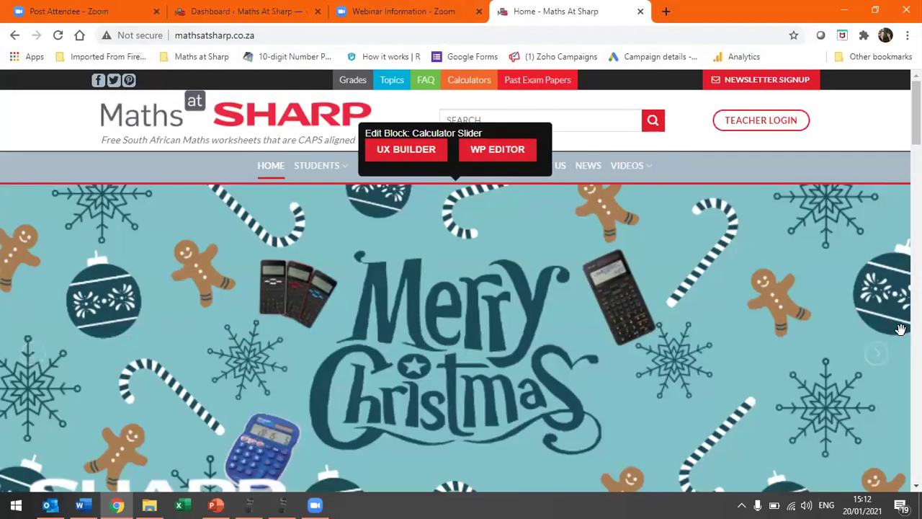
Step: Browse the homepage slider to the EL-W535SAB simulator, open its download prompt, and cancel the save
left_click(883, 358)
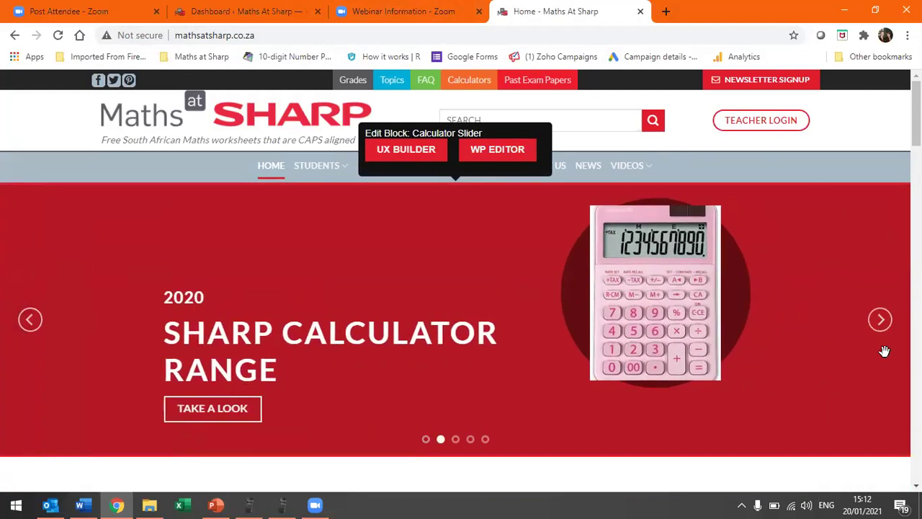
left_click(881, 318)
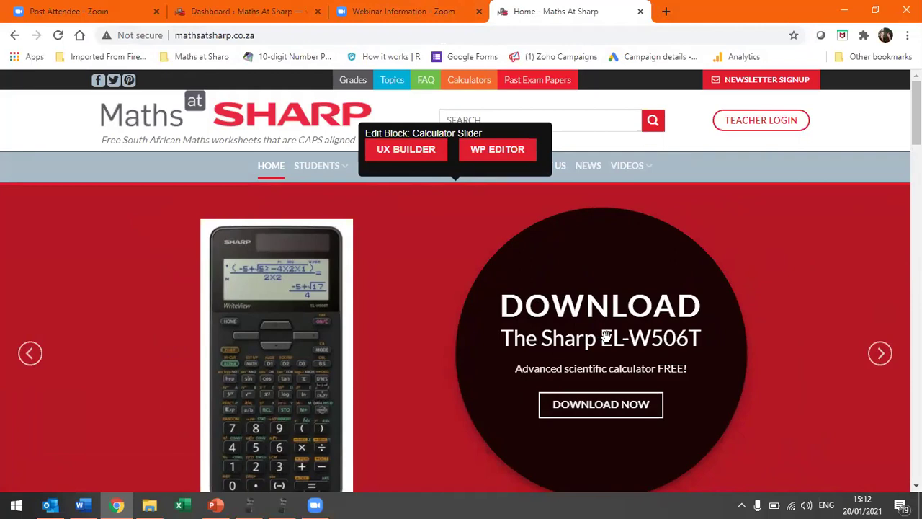
left_click(880, 353)
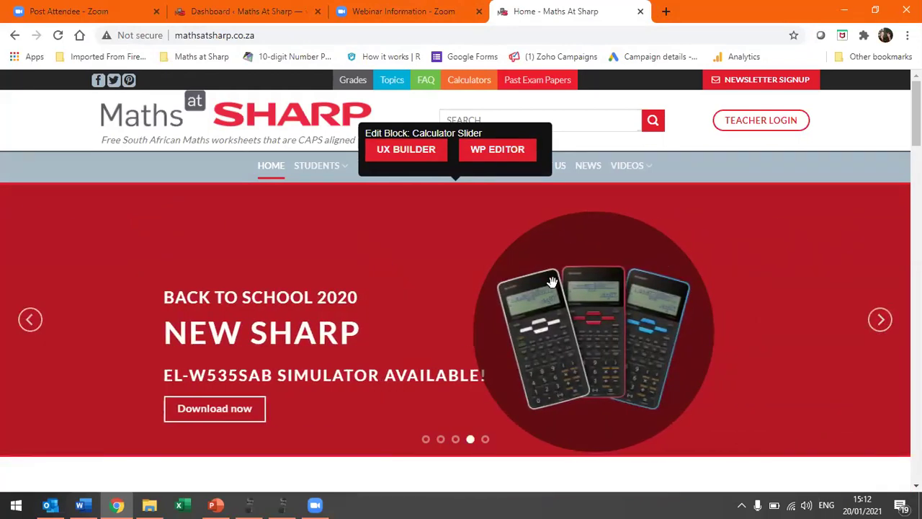
left_click(214, 409)
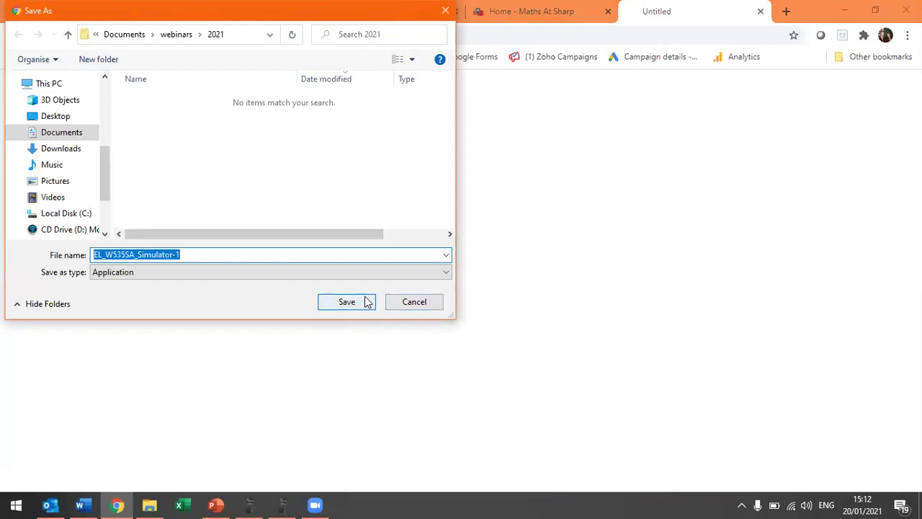
left_click(408, 306)
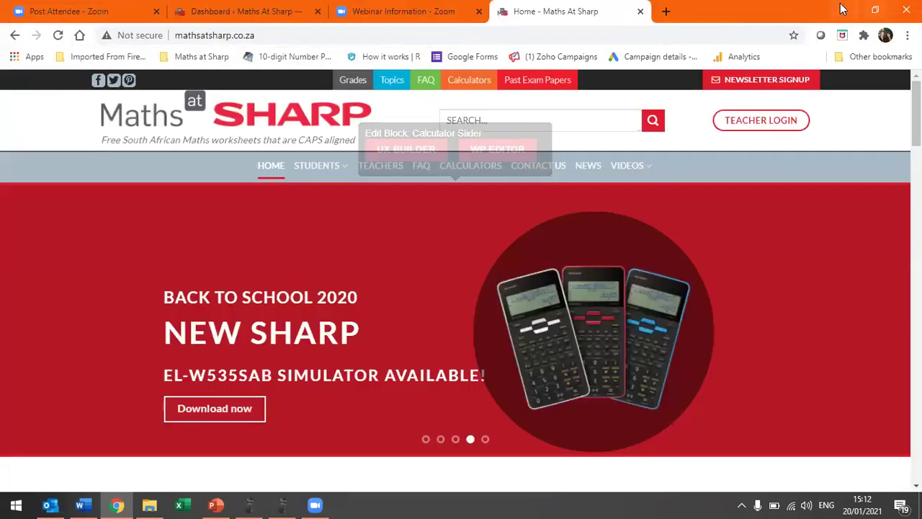
Step: Minimise the browser to return to PowerPoint, show the Classmarks slide full screen, and exit the slide show
left_click(843, 10)
left_click(835, 10)
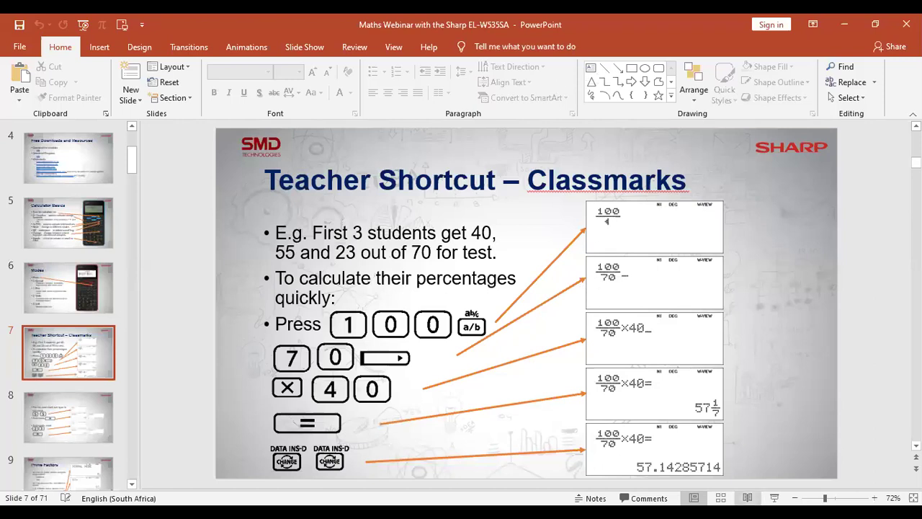
left_click(775, 498)
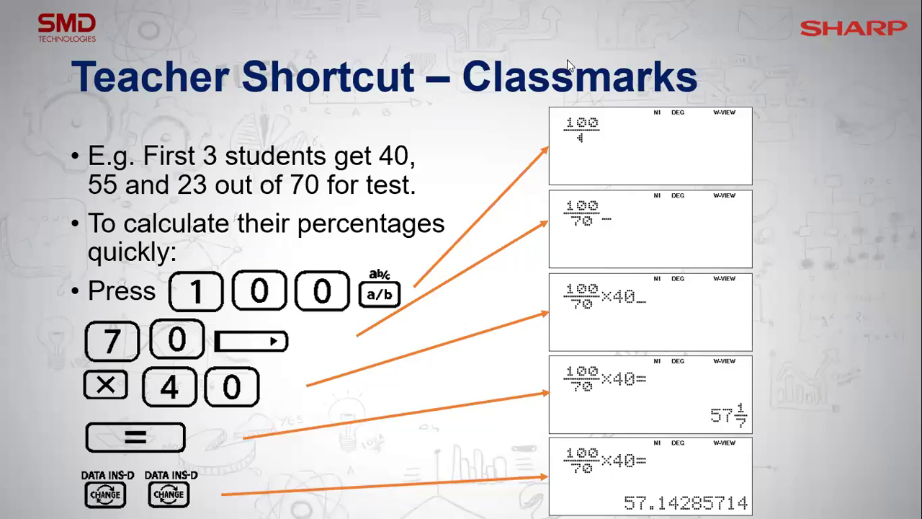
key("Escape")
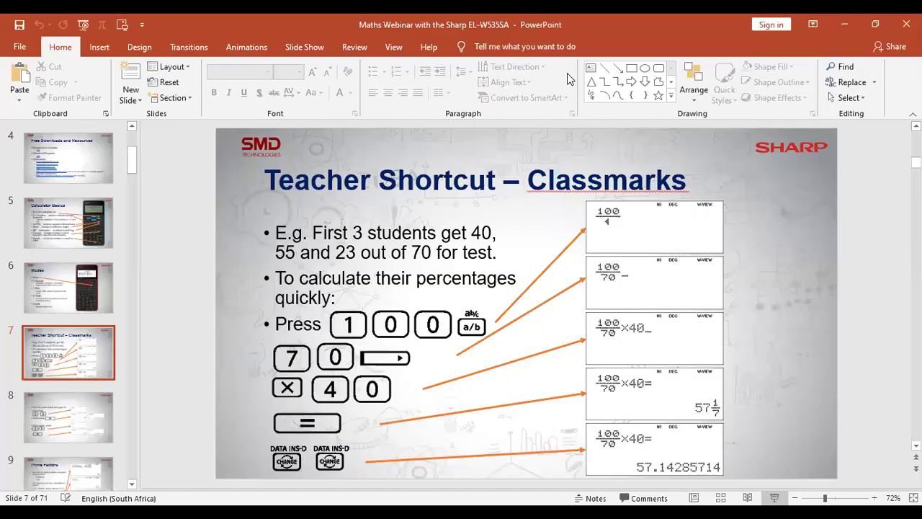
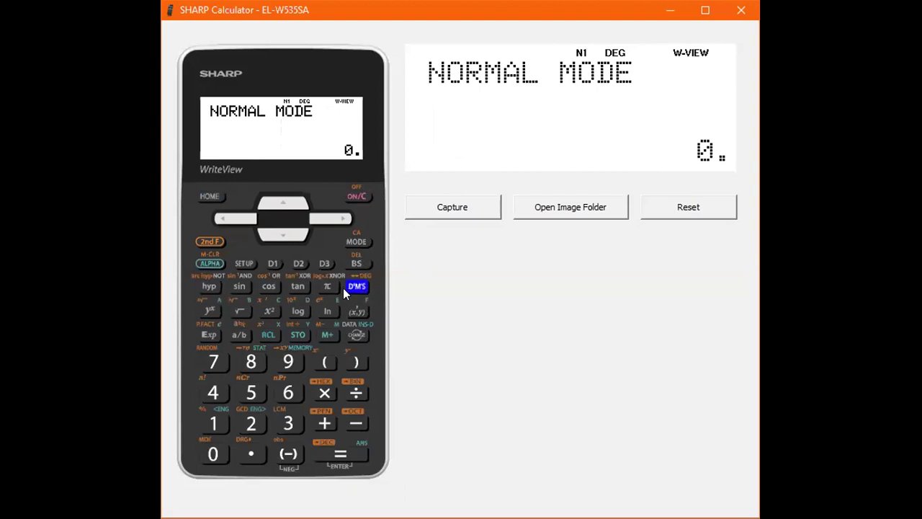
Step: Enter the fraction sum 4/7 + 5/9 on the Sharp calculator emulator and clear the expression
left_click(213, 392)
left_click(240, 334)
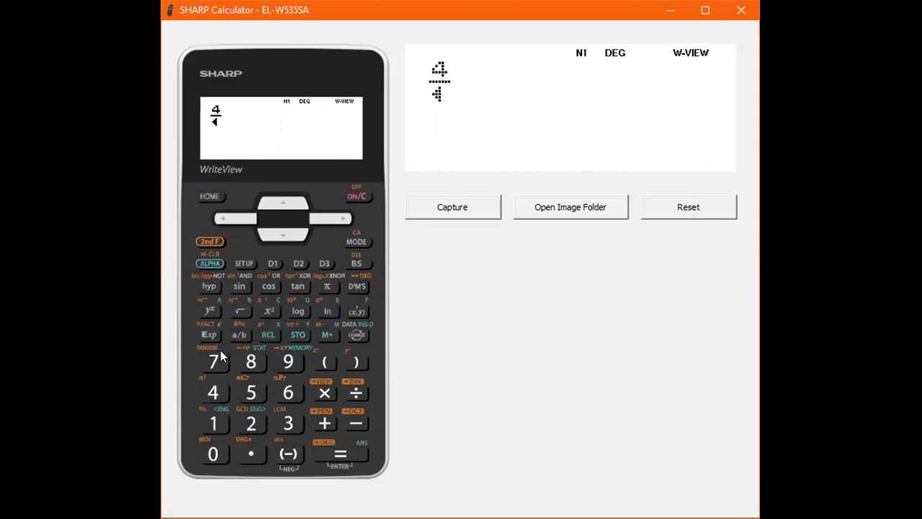
left_click(330, 218)
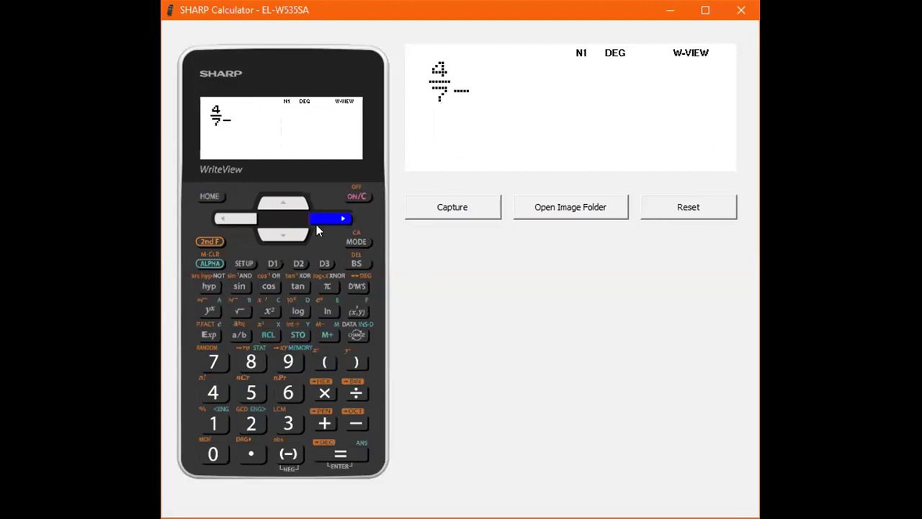
left_click(324, 423)
left_click(250, 392)
left_click(247, 334)
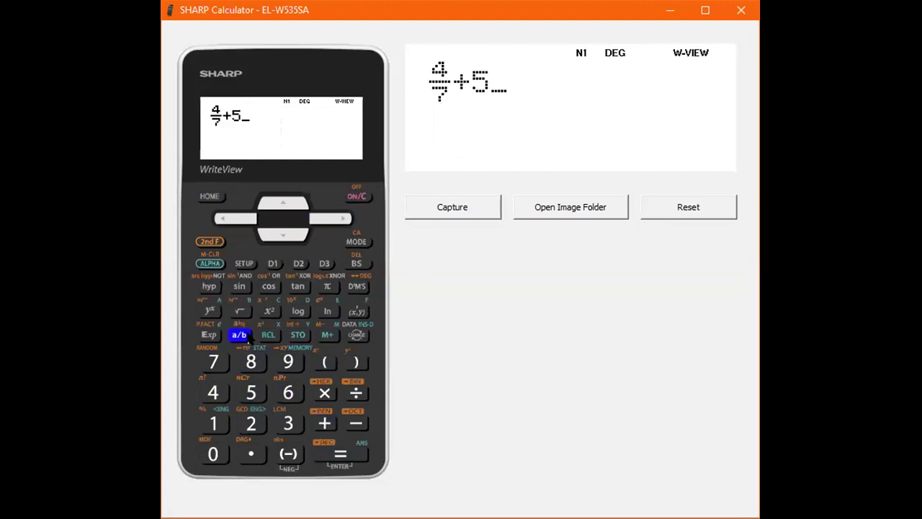
left_click(288, 361)
key("Right")
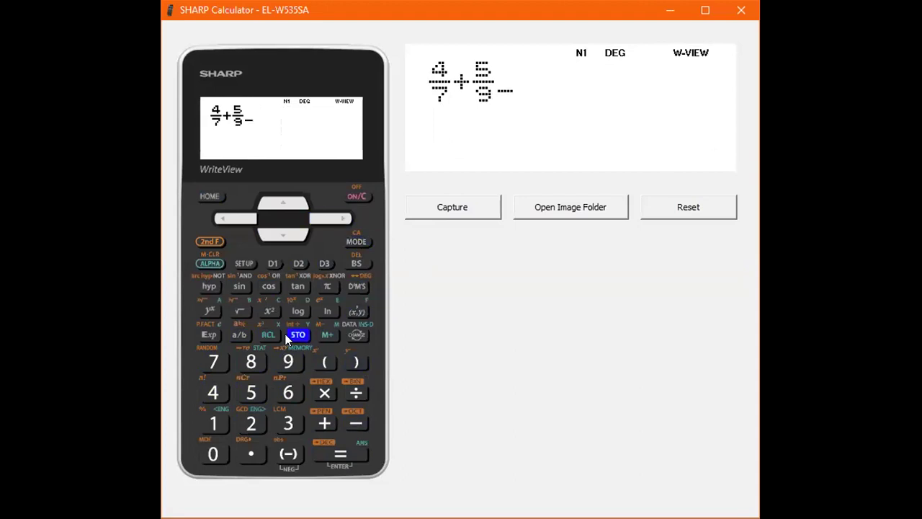
left_click(360, 204)
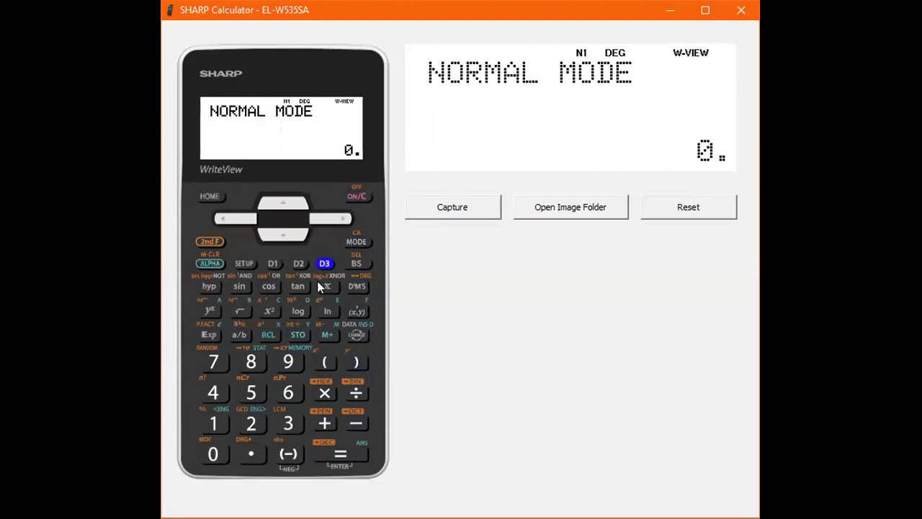
Step: Calculate 4/7 + 5/9 as stacked fractions and change the answer to decimal form
left_click(219, 390)
left_click(240, 337)
left_click(216, 360)
left_click(338, 219)
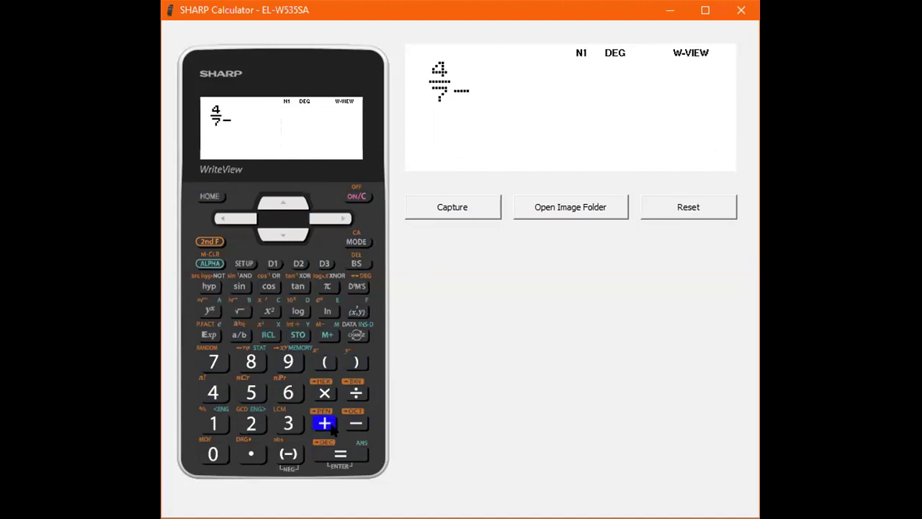
left_click(326, 424)
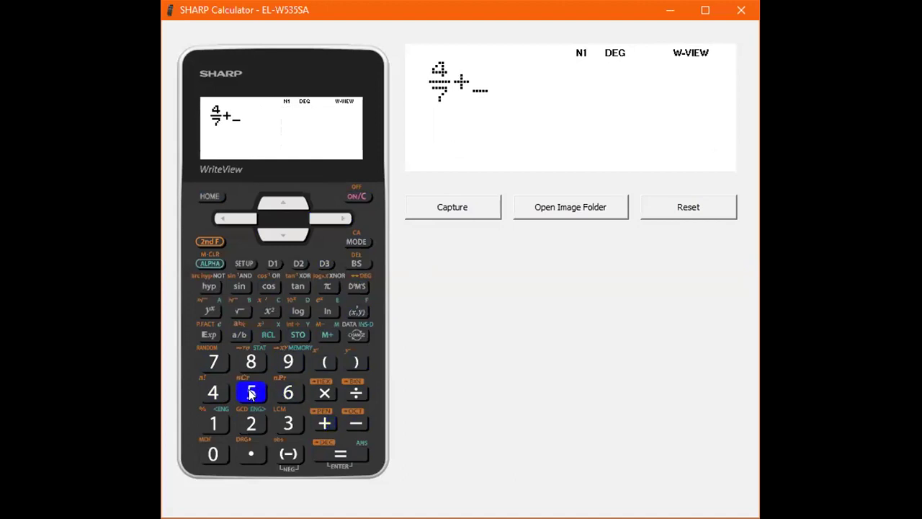
left_click(238, 335)
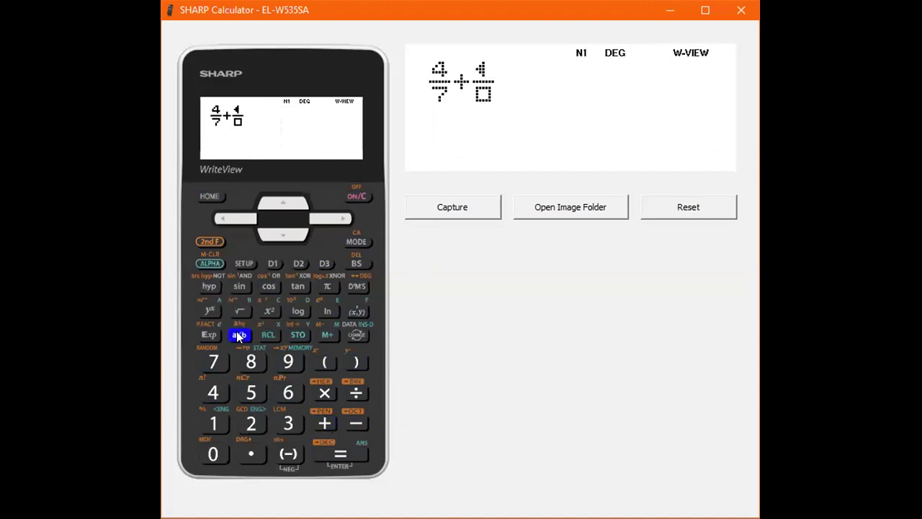
left_click(251, 392)
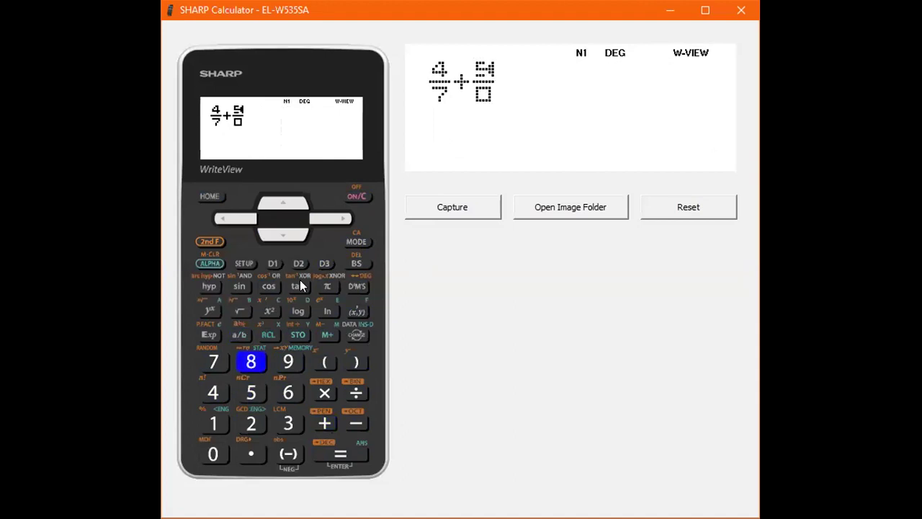
left_click(276, 237)
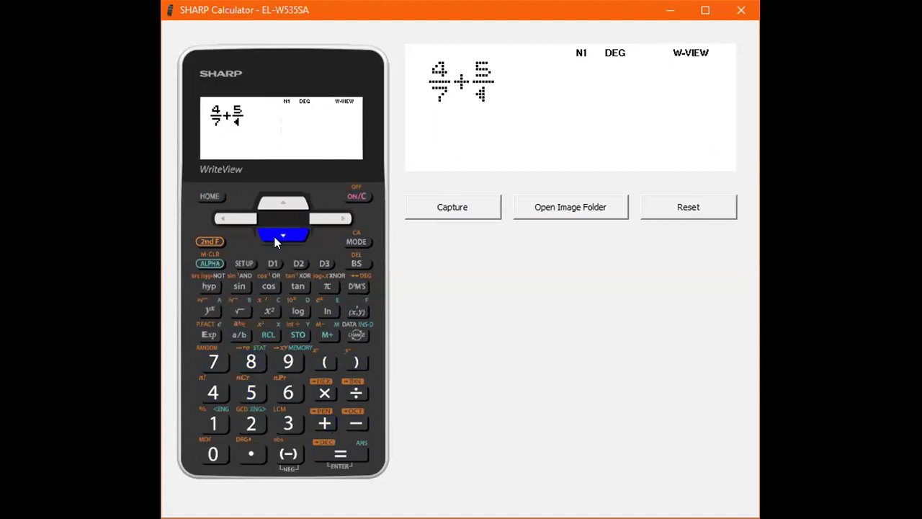
left_click(290, 364)
left_click(329, 222)
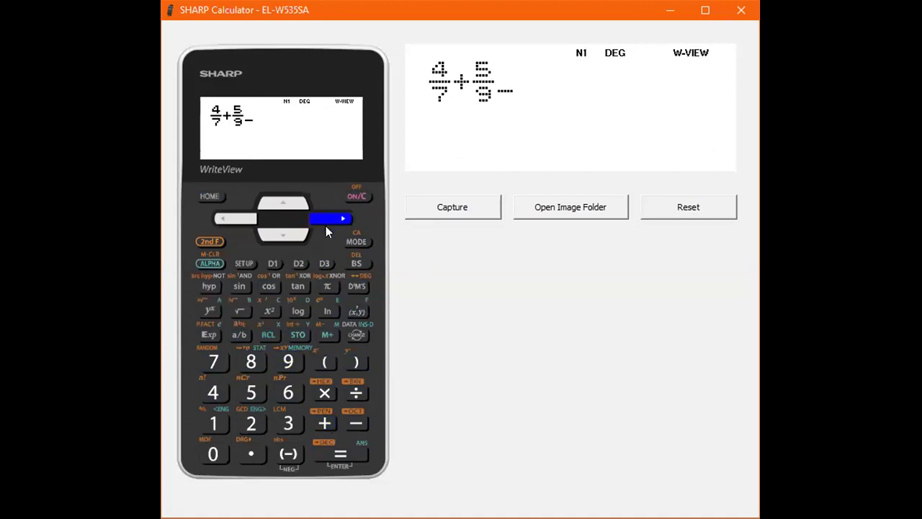
left_click(340, 453)
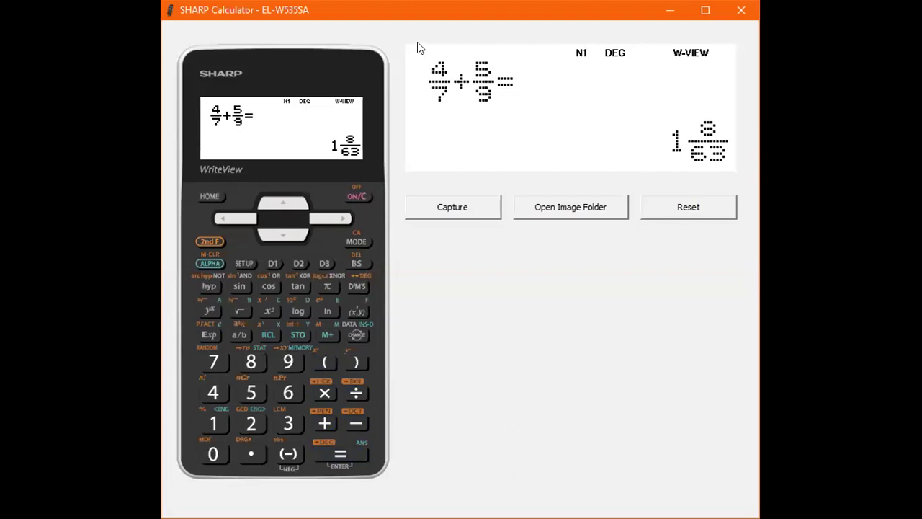
left_click(357, 335)
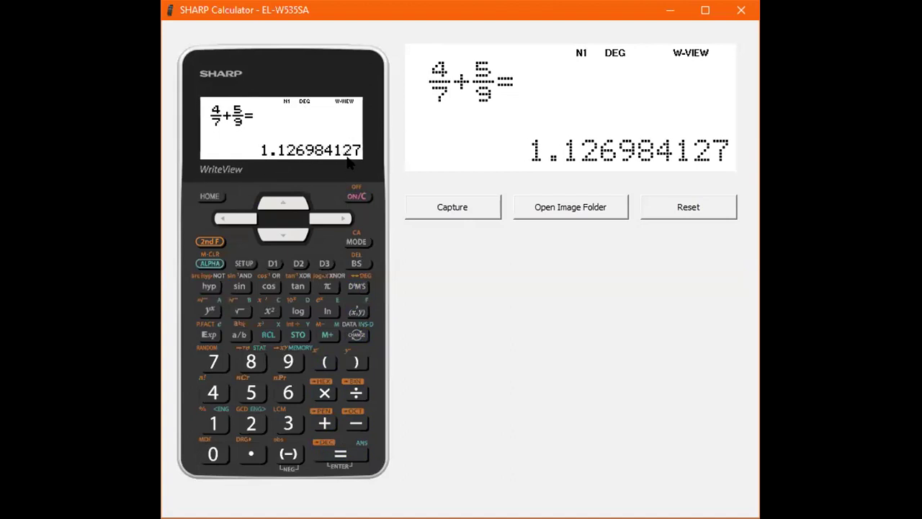
Step: Turn on the recurring decimal option in the calculator's set-up
left_click(244, 264)
left_click(286, 235)
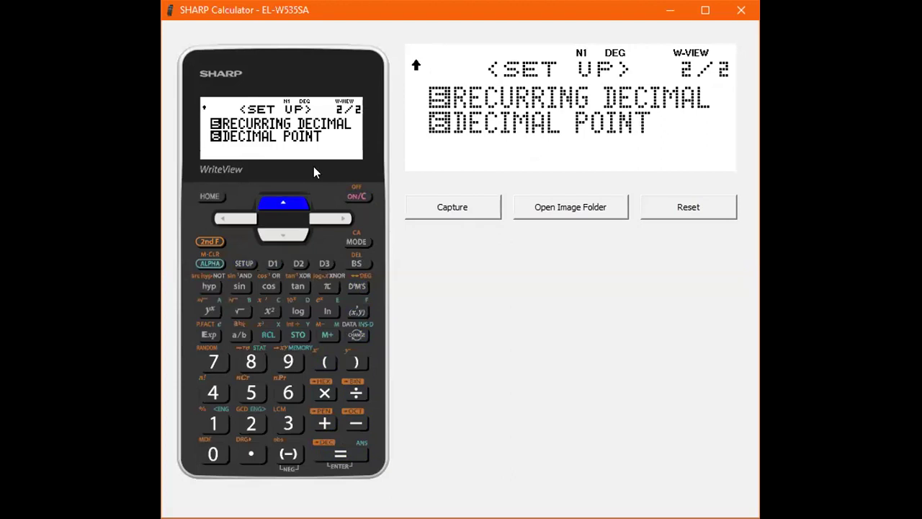
left_click(252, 397)
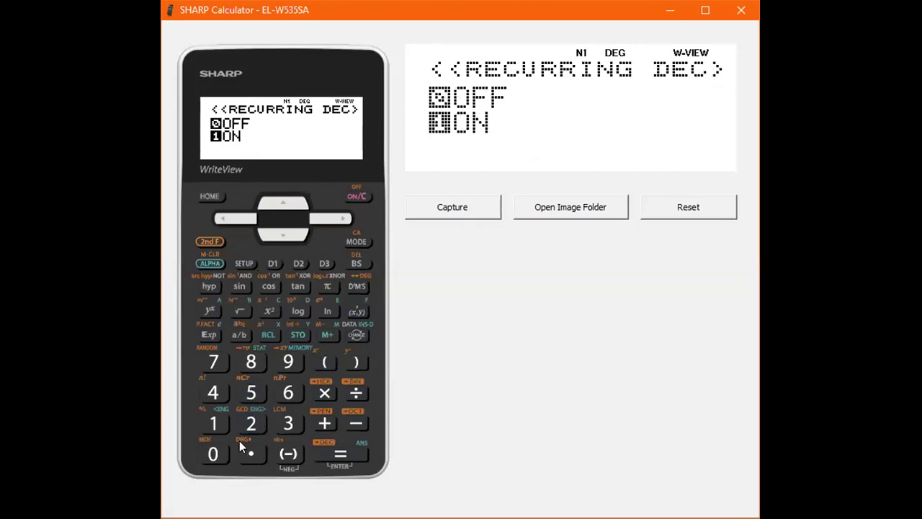
left_click(214, 427)
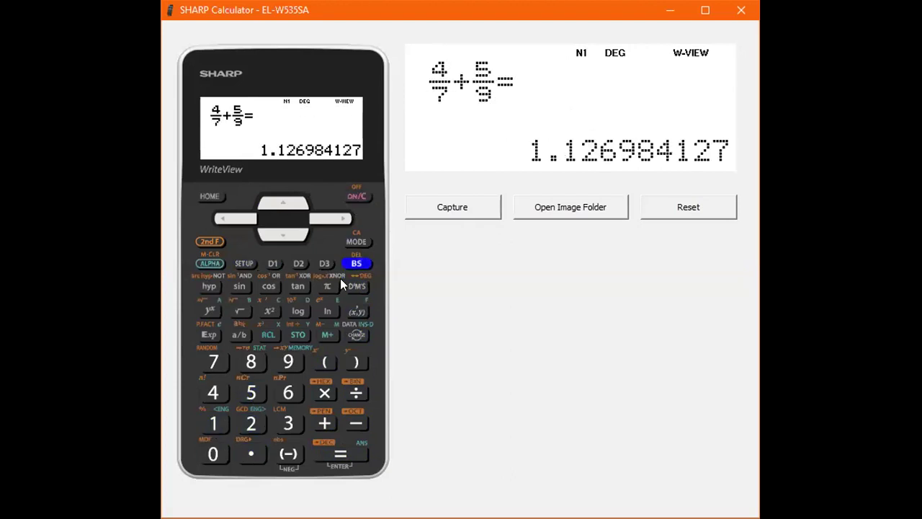
Step: Cycle the answer of 4/7 + 5/9 through its display formats, including the recurring decimal, and return to the ordinary decimal
left_click(351, 335)
left_click(351, 335)
left_click(351, 335)
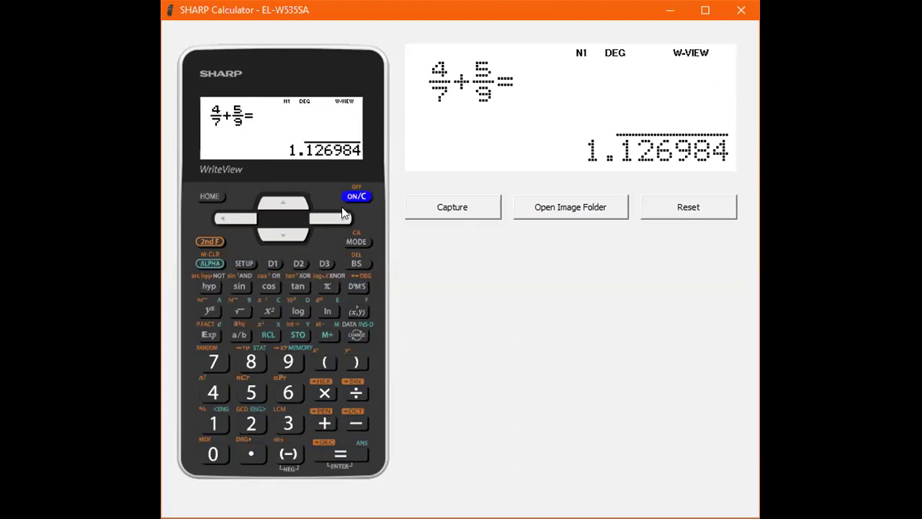
left_click(353, 335)
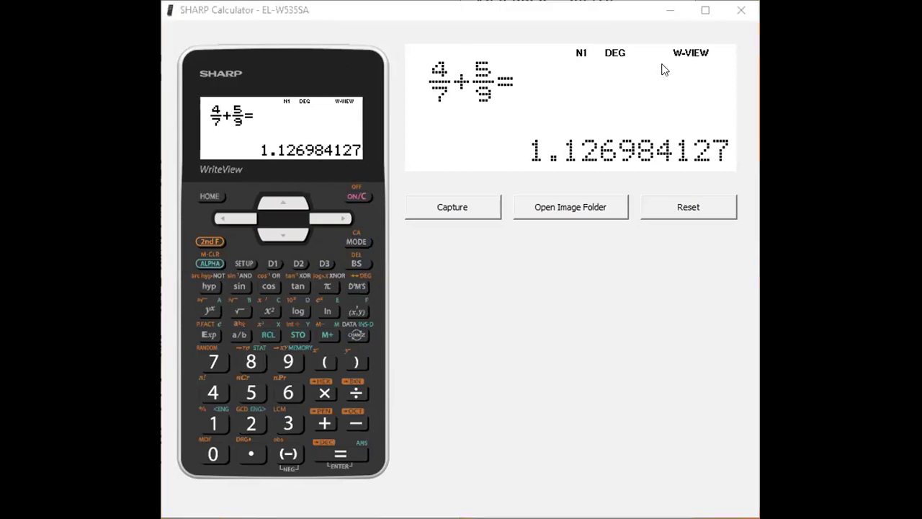
left_click(462, 281)
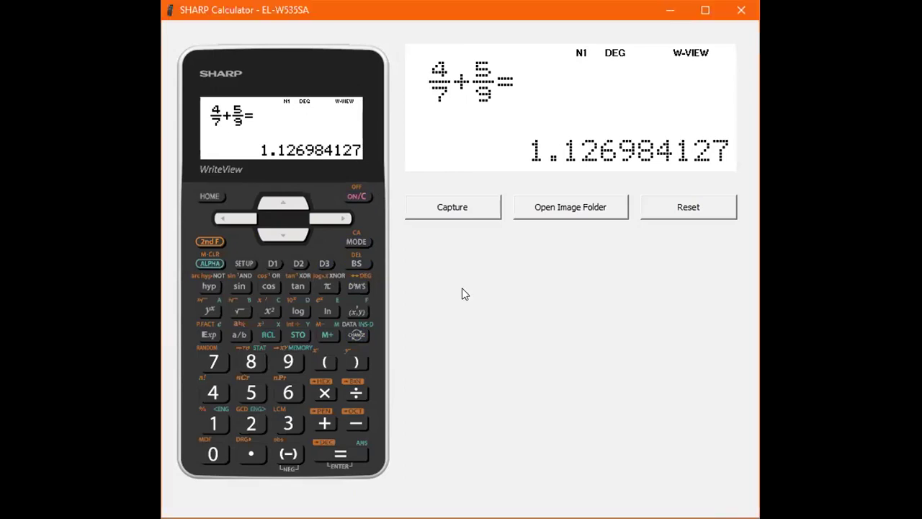
Step: Try to convert a decimal of repeating 2s, starting with 0.2, to a fraction
left_click(213, 454)
left_click(251, 453)
left_click_drag(257, 423, 262, 423)
left_click(261, 423)
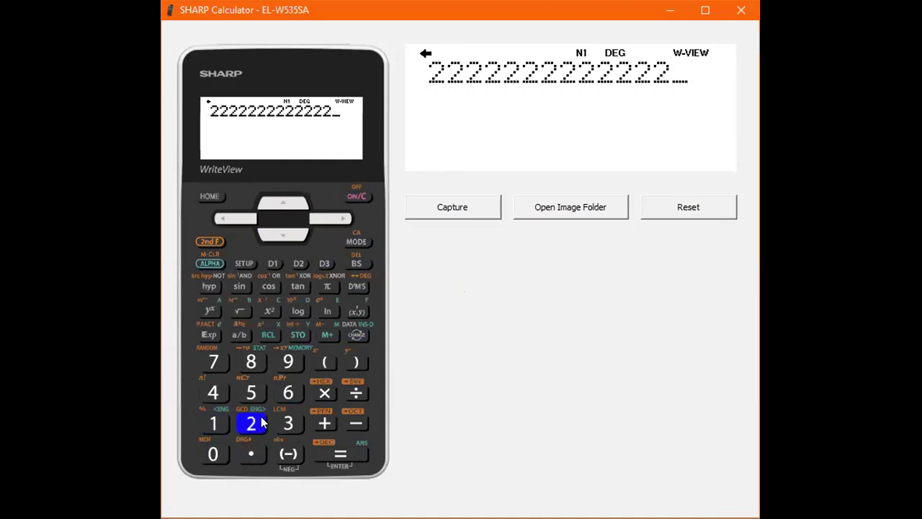
left_click(261, 423)
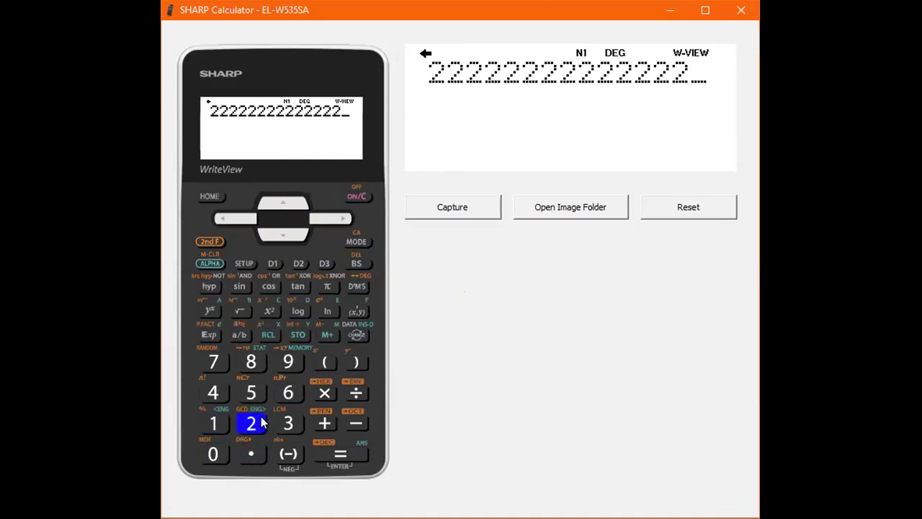
left_click(325, 447)
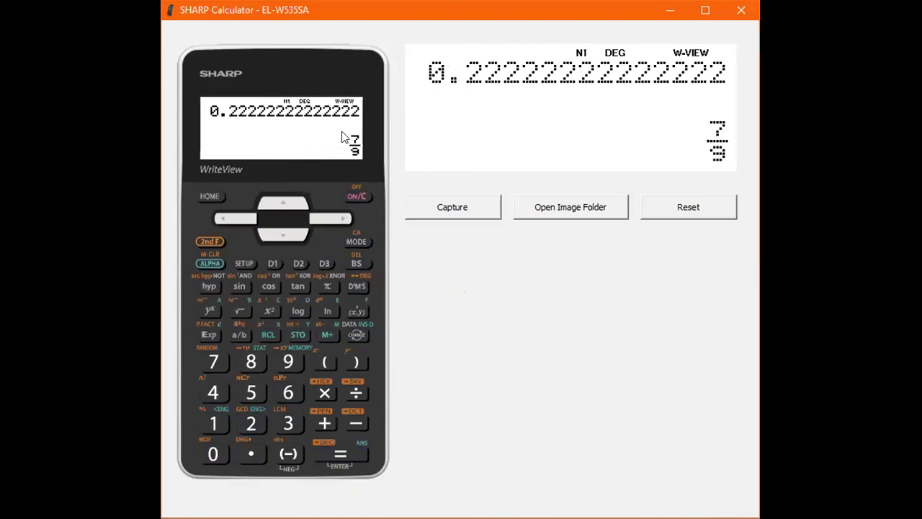
Step: Clear the display, re-enter 0.2222222222222 with the 2s filling the line, and evaluate it as a fraction
left_click(357, 196)
left_click(228, 438)
left_click(243, 451)
left_click(249, 422)
double_click(249, 420)
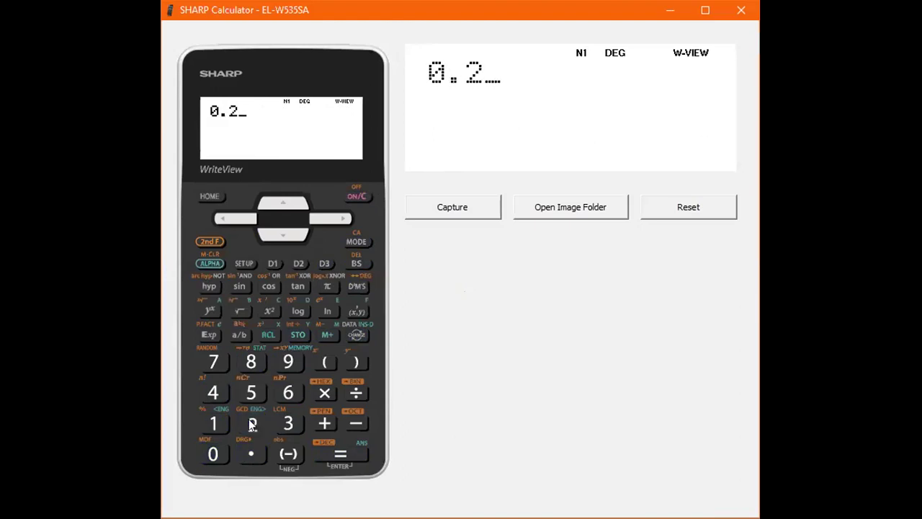
double_click(249, 420)
double_click(249, 420)
double_click(249, 420)
double_click(249, 420)
left_click(248, 420)
left_click(342, 452)
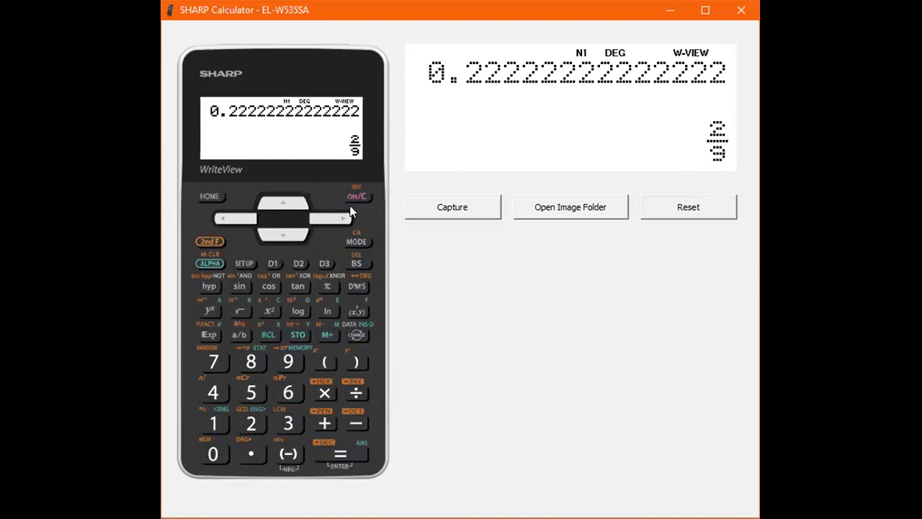
Step: Evaluate the recurring decimal 0.123123123123123 as a fraction, and advance the slide show past the Fractions slide
left_click(213, 454)
left_click(250, 452)
left_click(213, 423)
left_click(251, 423)
left_click(288, 423)
left_click(213, 423)
left_click(250, 423)
left_click(288, 423)
left_click(213, 423)
left_click(251, 422)
left_click(288, 423)
left_click(214, 423)
left_click(251, 423)
left_click(288, 423)
left_click(213, 423)
left_click(250, 423)
left_click(288, 423)
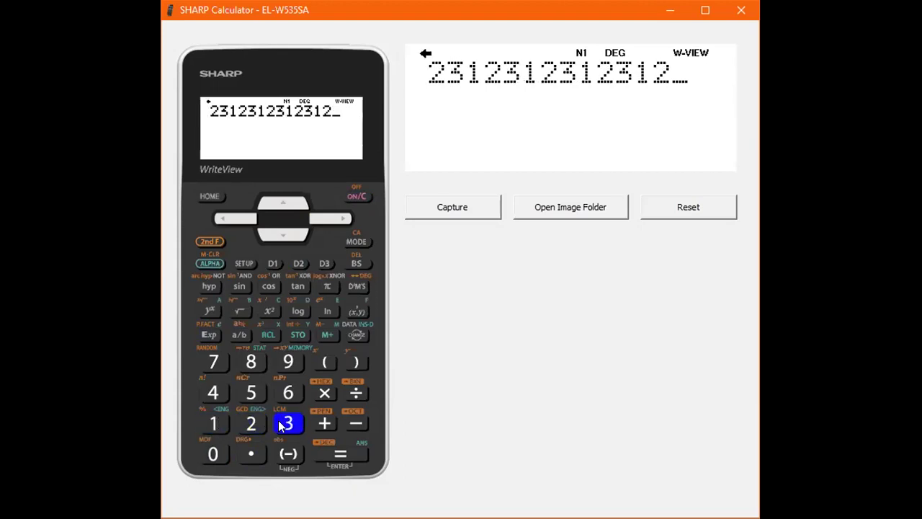
left_click(340, 454)
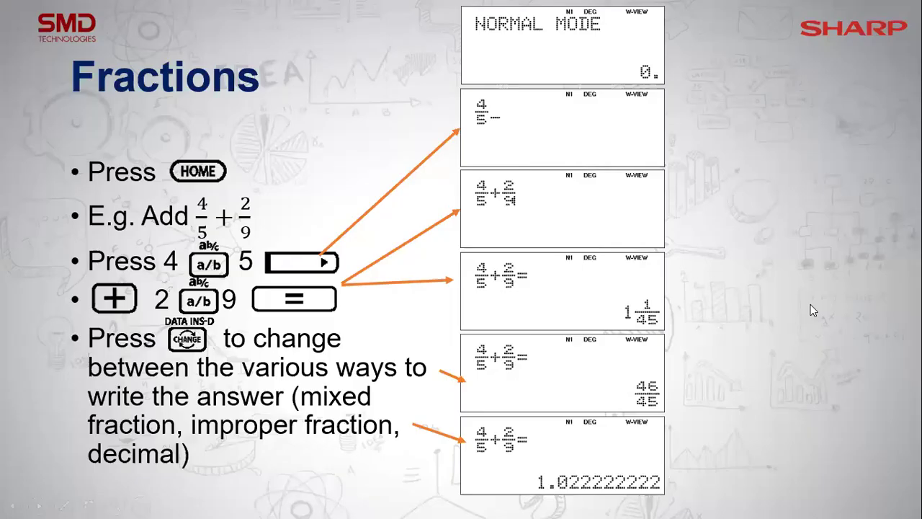
left_click(810, 307)
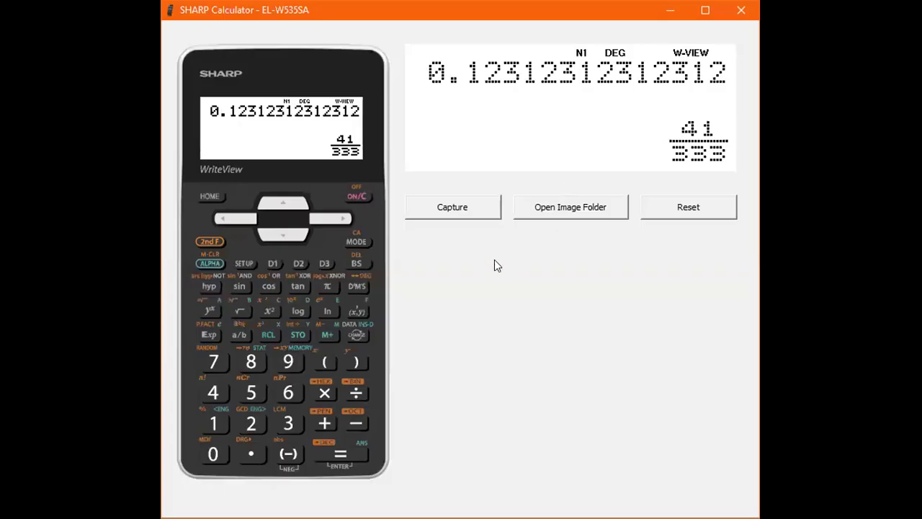
Step: Clear the calculator and add 15% to 120 with the percent function
left_click(360, 198)
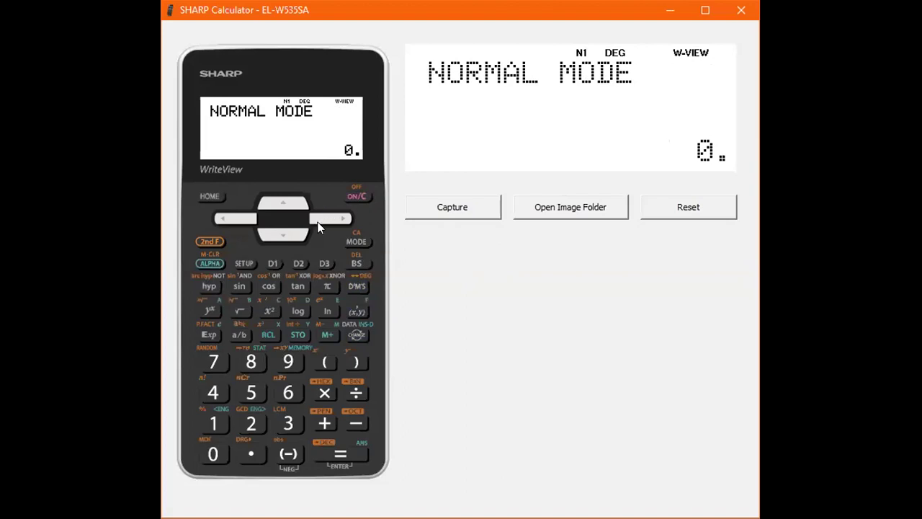
left_click(213, 423)
left_click(251, 423)
left_click(213, 453)
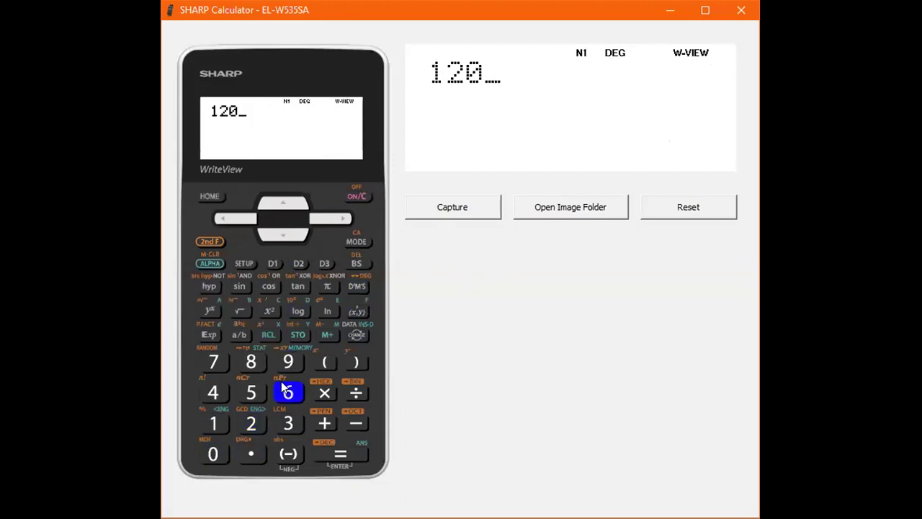
left_click(325, 423)
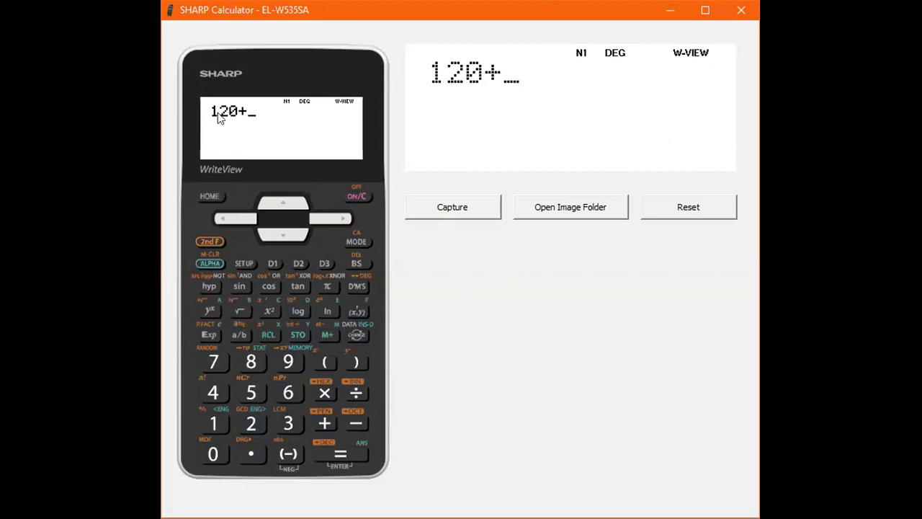
left_click(214, 422)
left_click(250, 393)
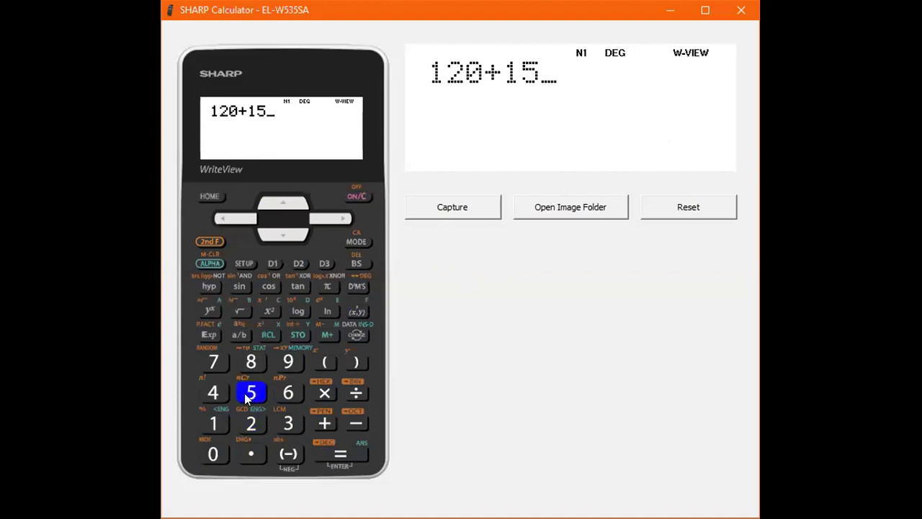
left_click(207, 242)
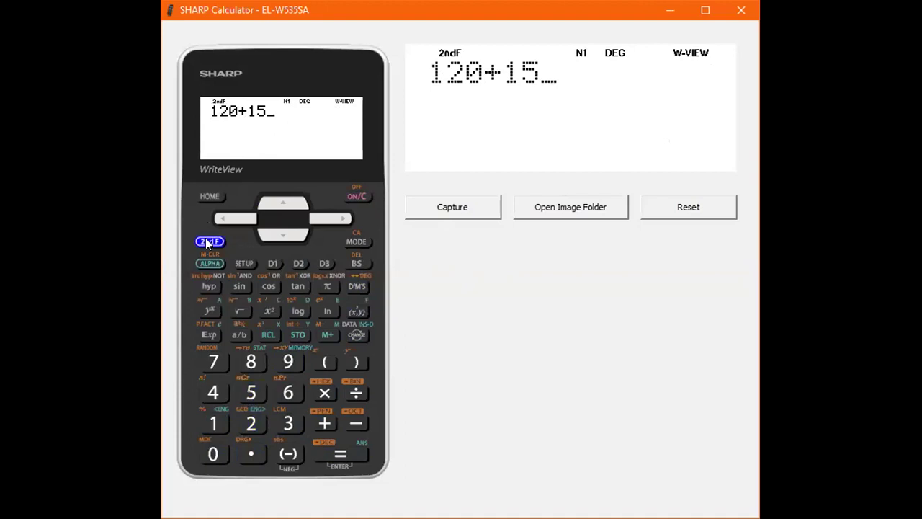
left_click(210, 422)
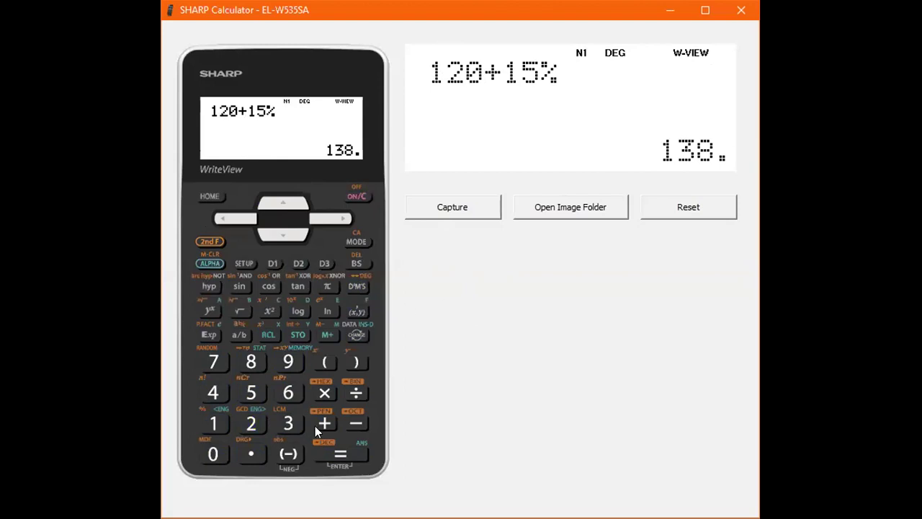
Step: Calculate 15% of 120 by entering 120×15%
left_click(215, 423)
left_click(251, 423)
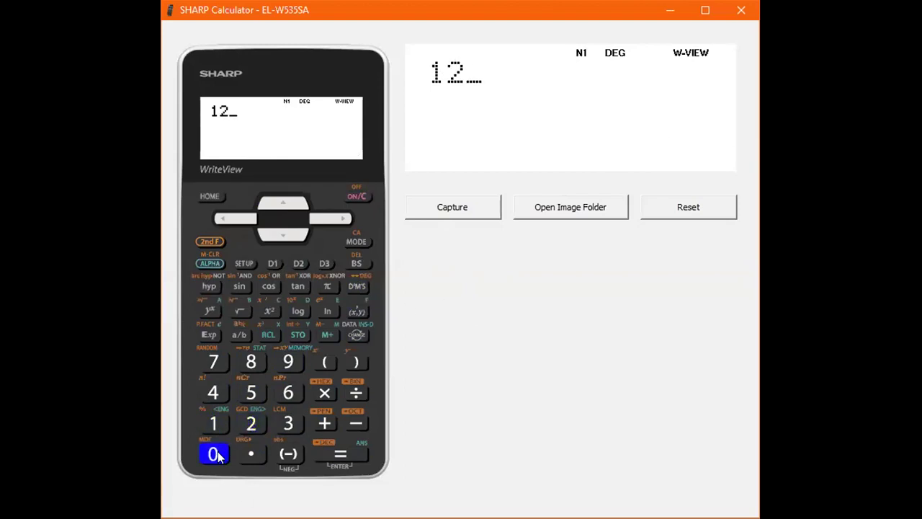
left_click(213, 453)
left_click(325, 394)
left_click(213, 423)
left_click(251, 392)
left_click(211, 242)
left_click(213, 423)
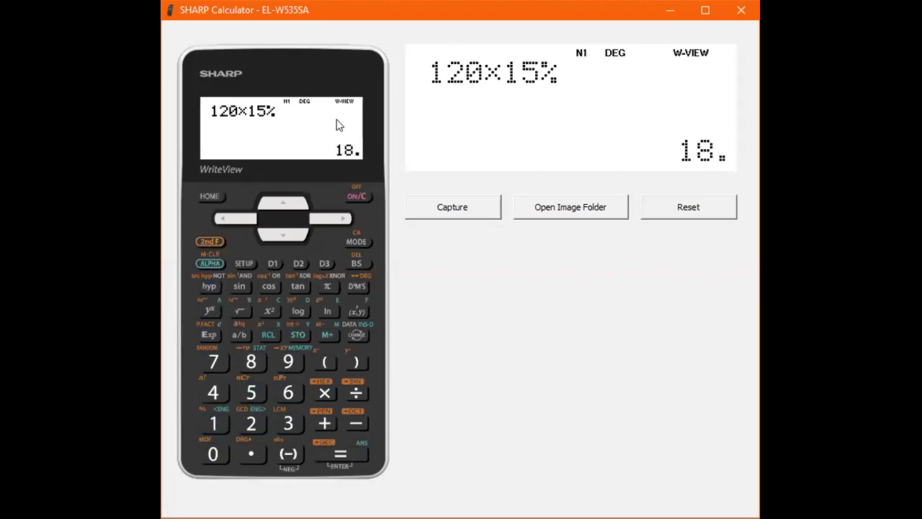
Step: Add 120 to the previous answer and evaluate the sum
left_click(326, 424)
left_click(213, 423)
left_click(250, 424)
left_click(213, 454)
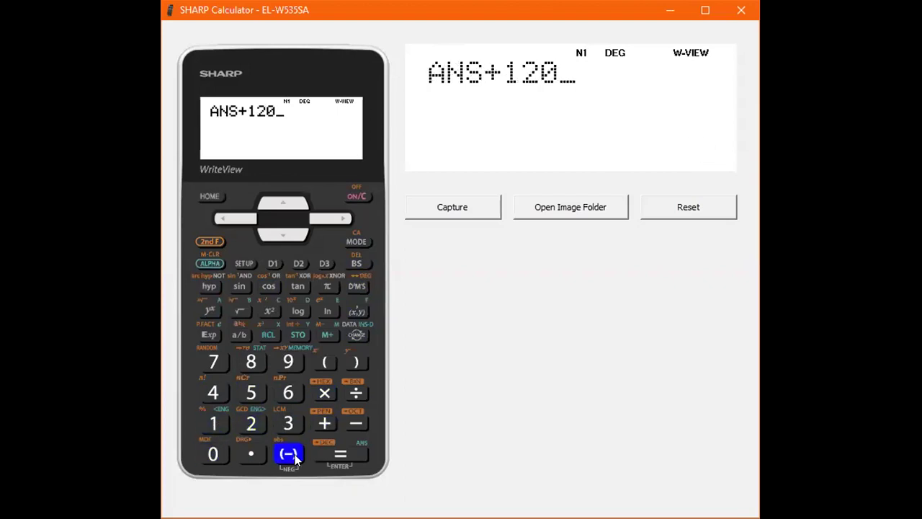
left_click(338, 454)
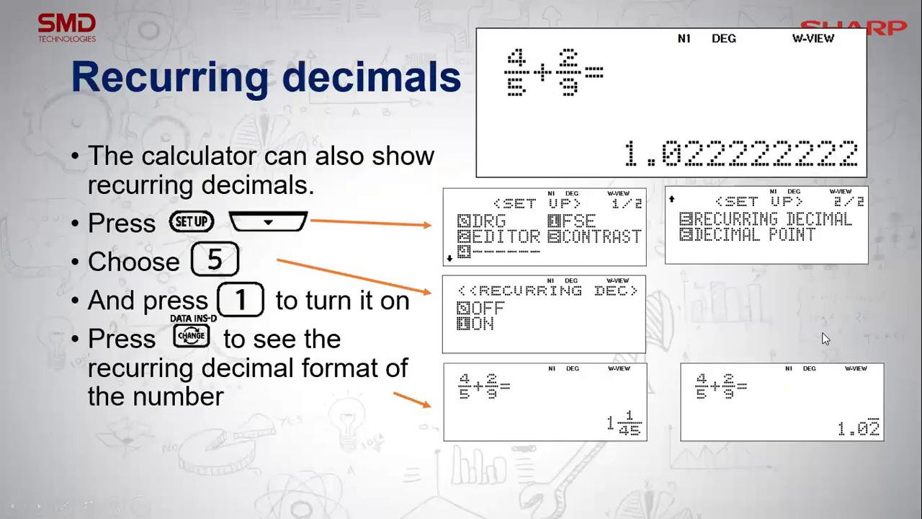
Step: Advance the slide show past the Recurring decimals slide, and return to the calculator and clear its display
left_click(820, 337)
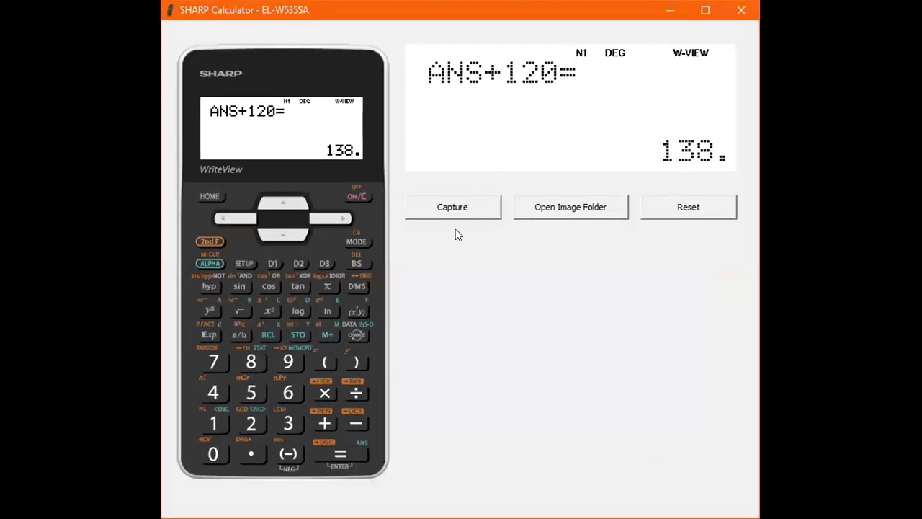
left_click(287, 422)
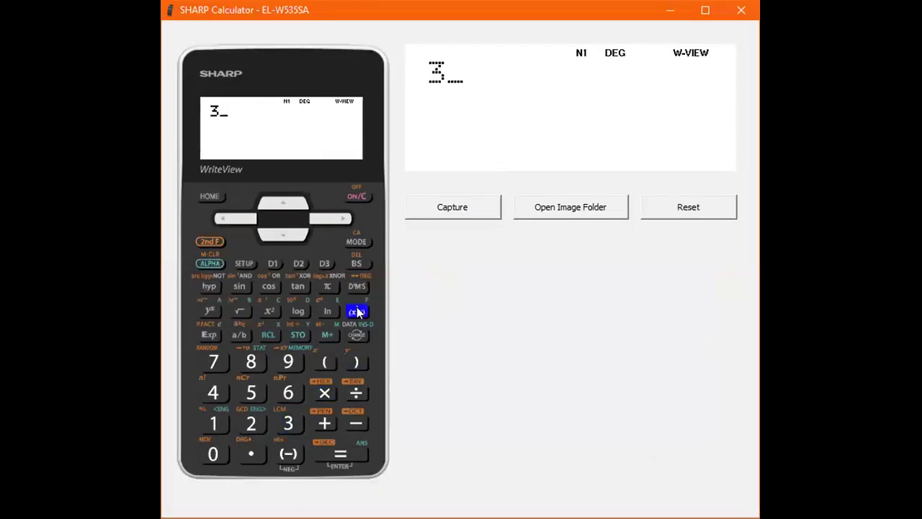
left_click(343, 196)
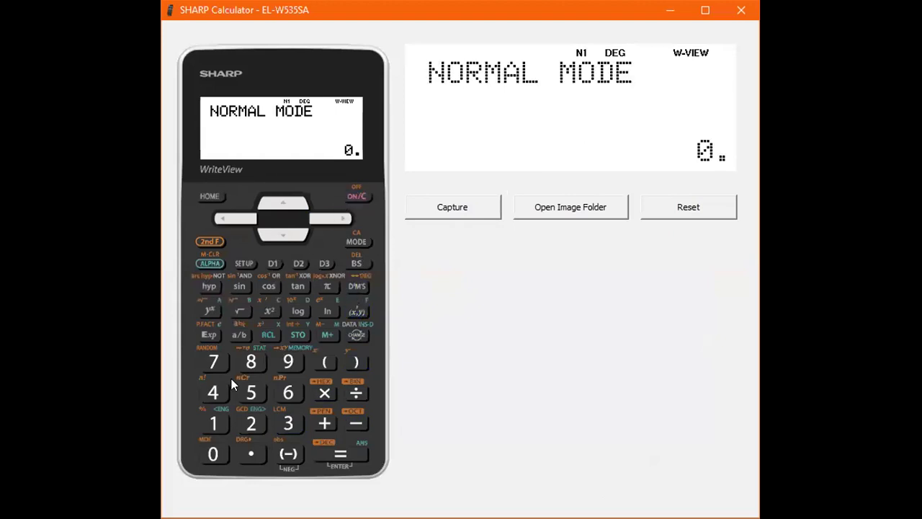
Step: Calculate 6÷5 and convert the answer from a mixed number to a decimal
left_click(289, 393)
left_click(356, 390)
left_click(295, 364)
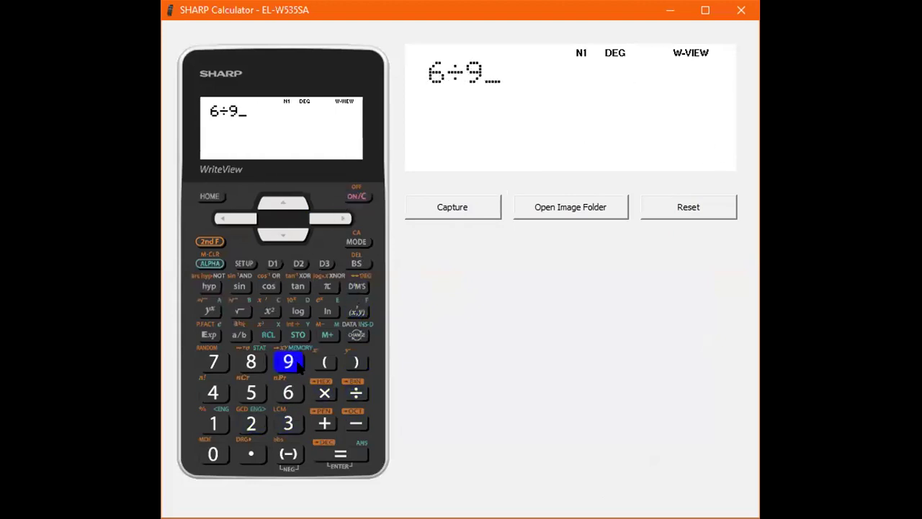
left_click(250, 389)
left_click(341, 453)
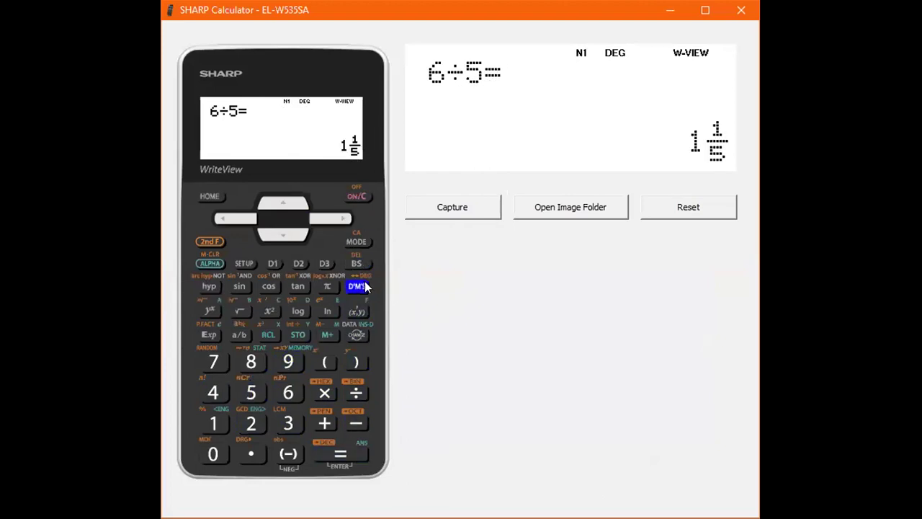
left_click(355, 335)
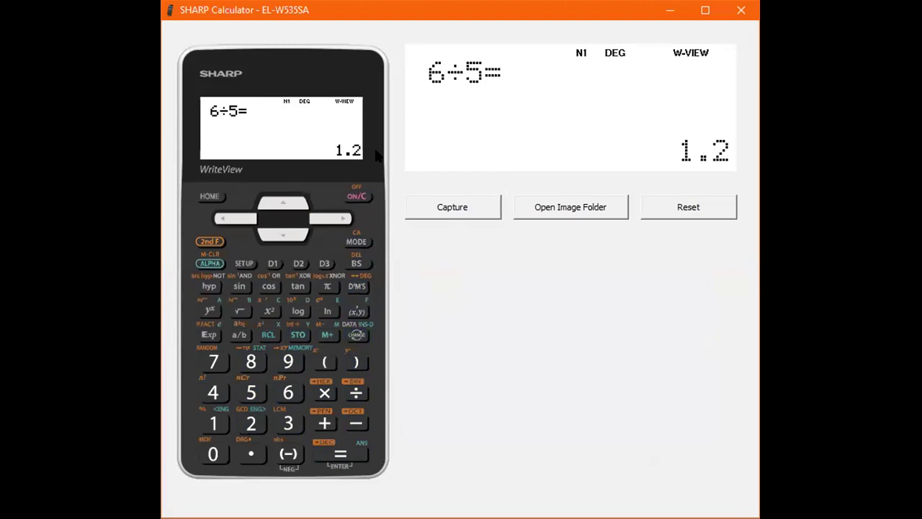
Step: Configure the editor to W-VIEW with APPROX. as the answer format
left_click(237, 264)
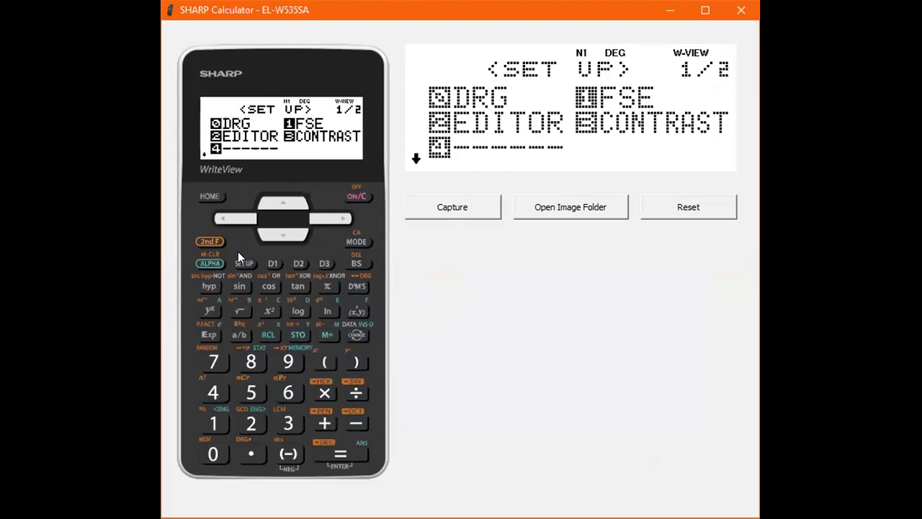
left_click(252, 423)
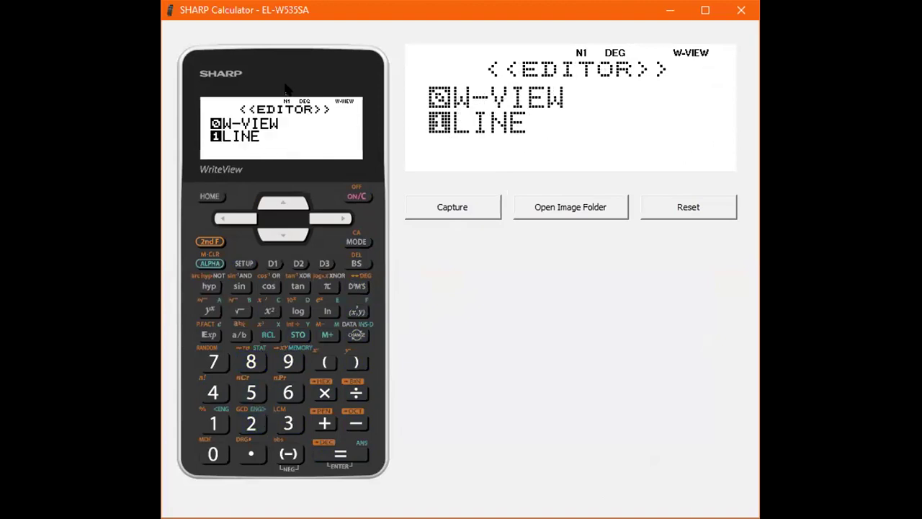
left_click(213, 453)
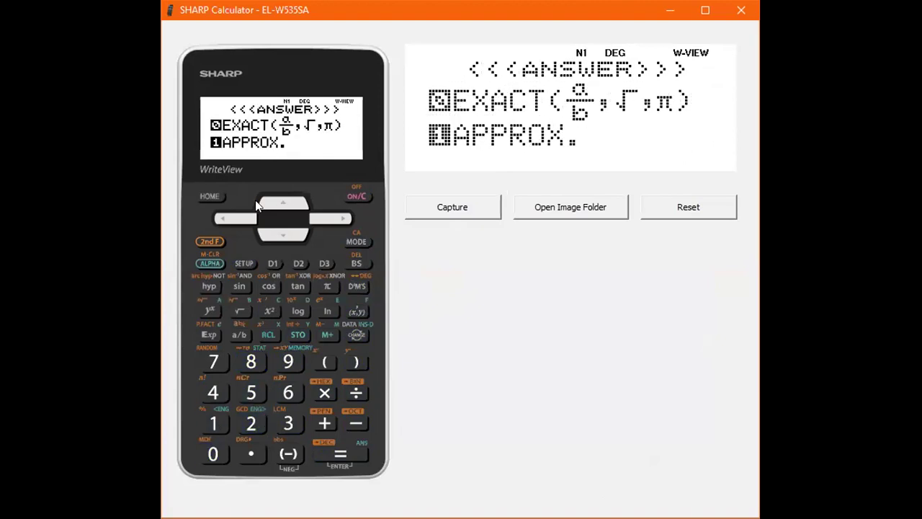
left_click(213, 423)
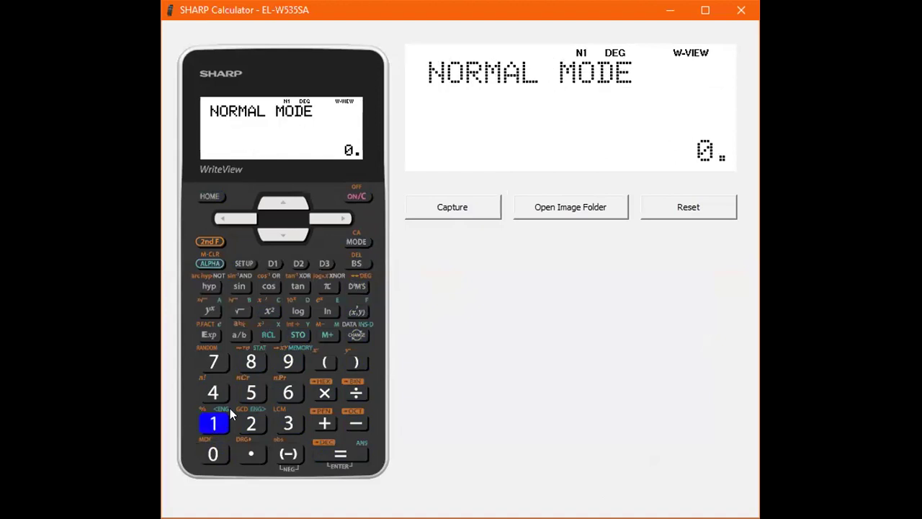
Step: Evaluate 6÷5 in approximate answer mode and convert the decimal result to a mixed number
left_click(292, 396)
left_click(353, 394)
left_click(260, 401)
left_click(353, 460)
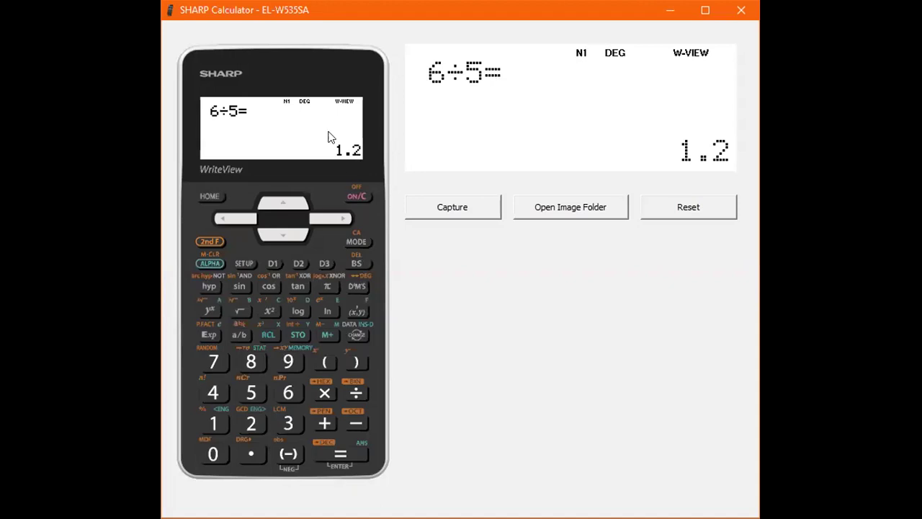
left_click(357, 335)
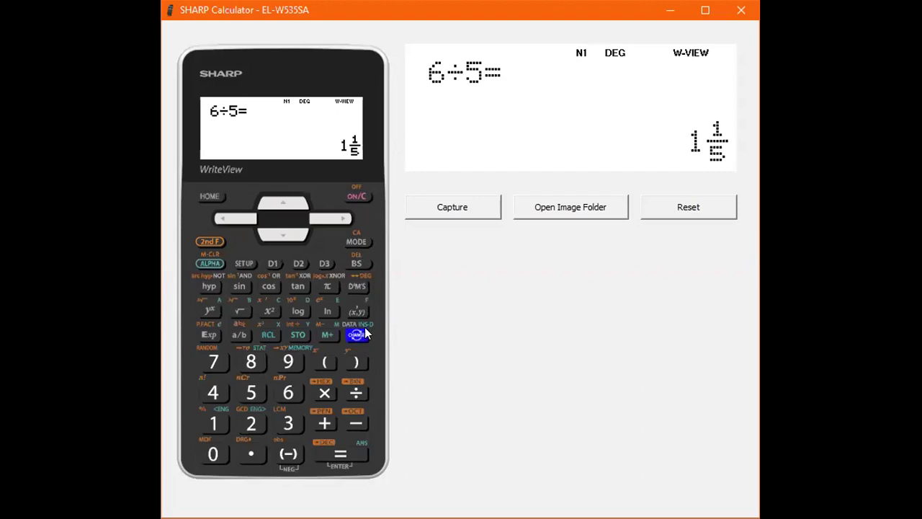
Step: Configure the editor to W-VIEW with the EXACT (a/b, √, π) answer format
left_click(243, 264)
left_click(252, 422)
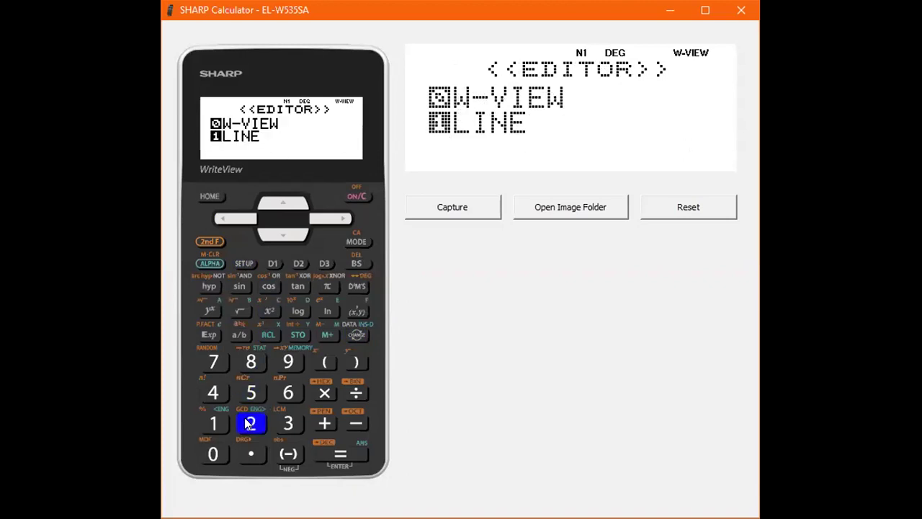
left_click(211, 454)
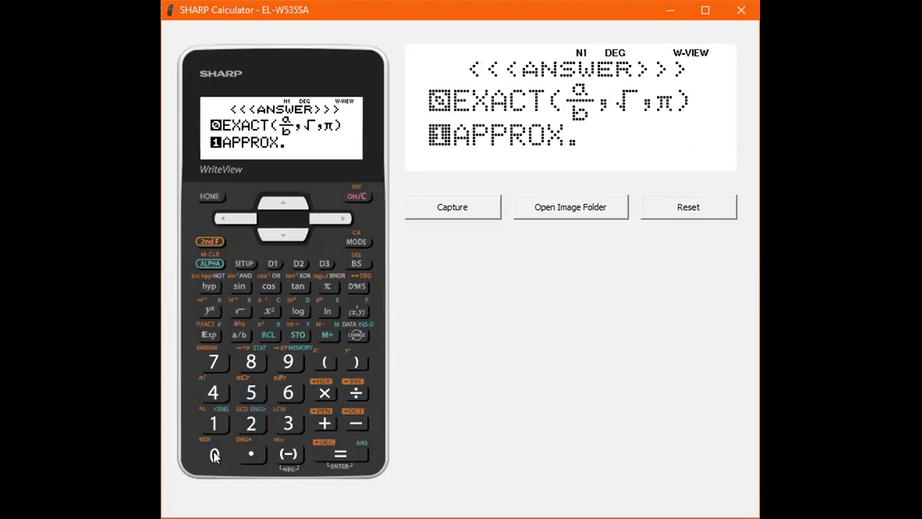
left_click(213, 453)
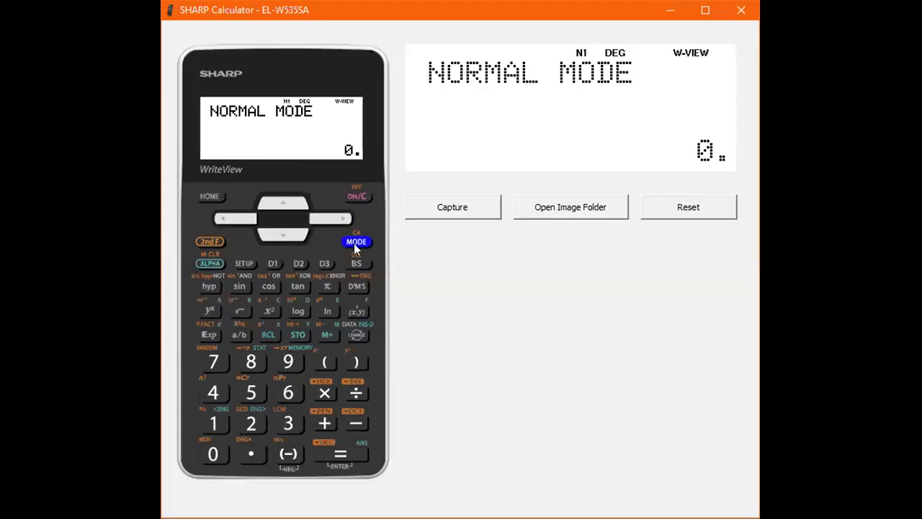
Step: Switch the calculator to table mode and enter the fraction 36/X as Function1
left_click(354, 244)
left_click(251, 423)
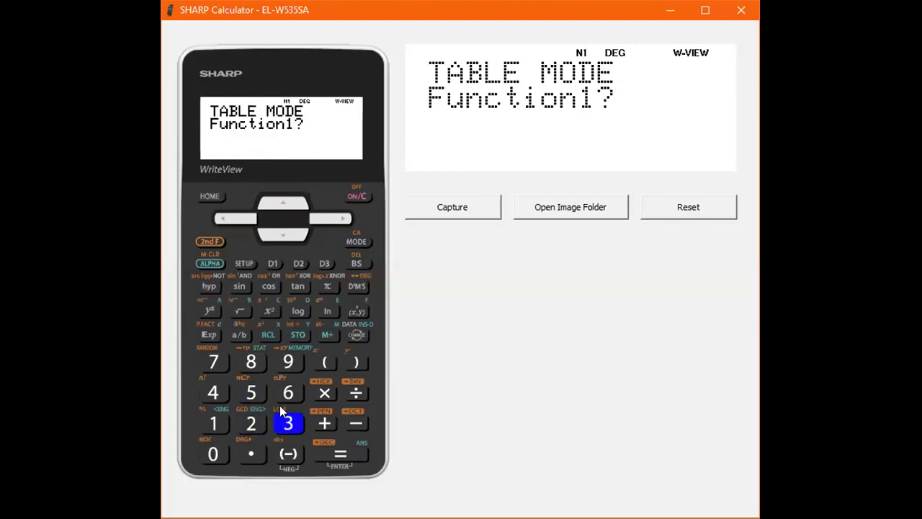
left_click(284, 420)
left_click(288, 394)
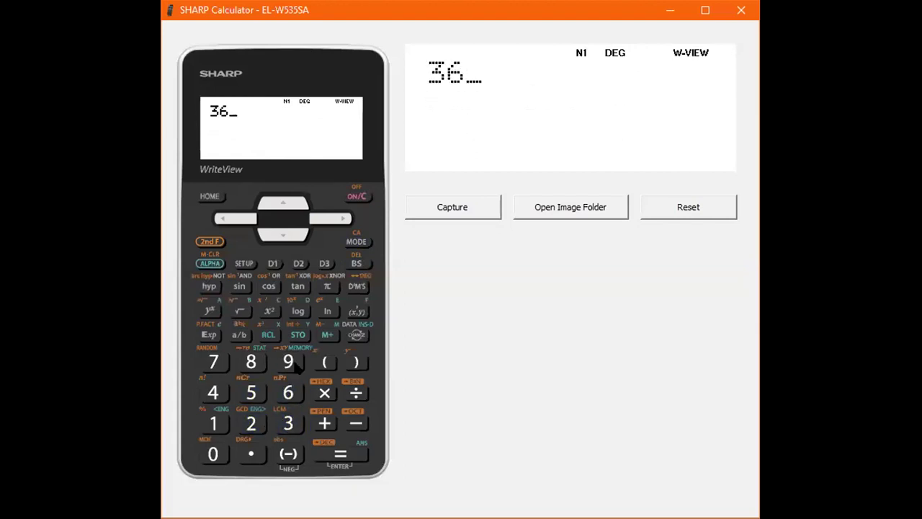
left_click(245, 336)
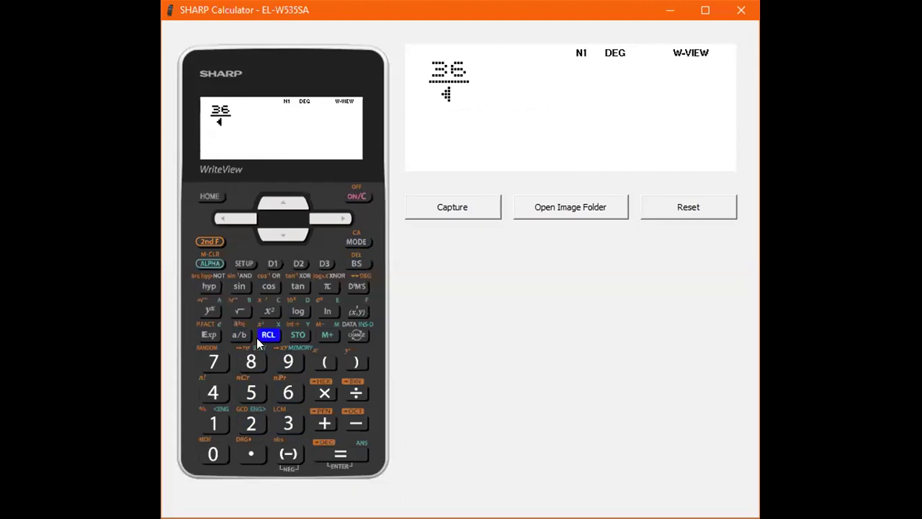
left_click(268, 334)
left_click(322, 217)
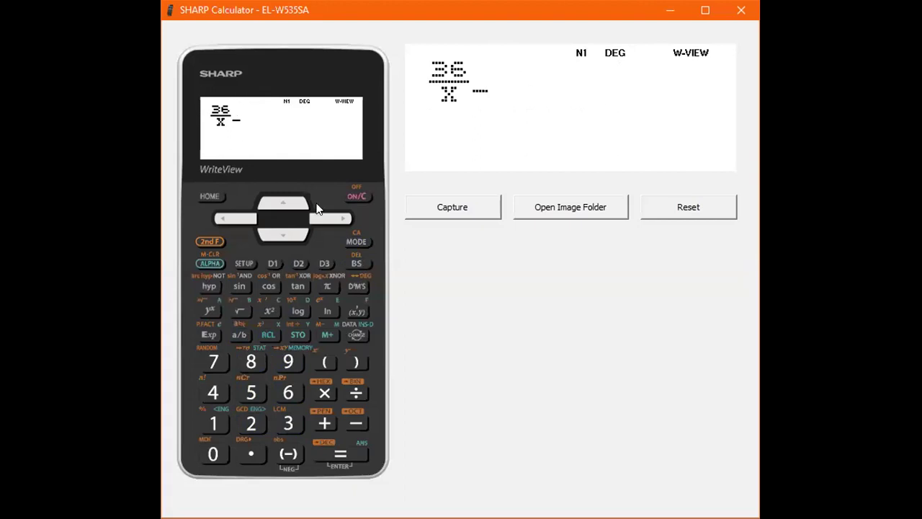
left_click(348, 454)
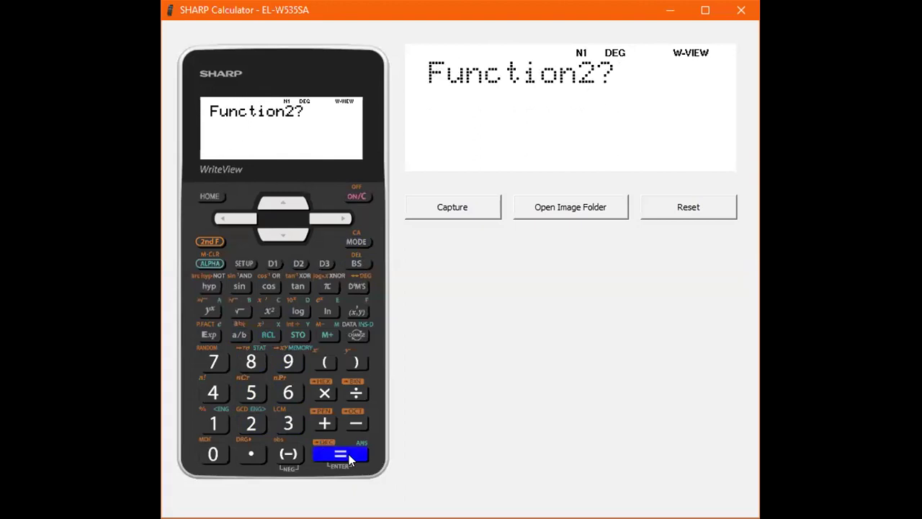
Step: Leave Function2 empty, accept the default start and step values to generate the table, and select the first ANS cell
left_click(349, 454)
left_click(343, 457)
left_click(343, 454)
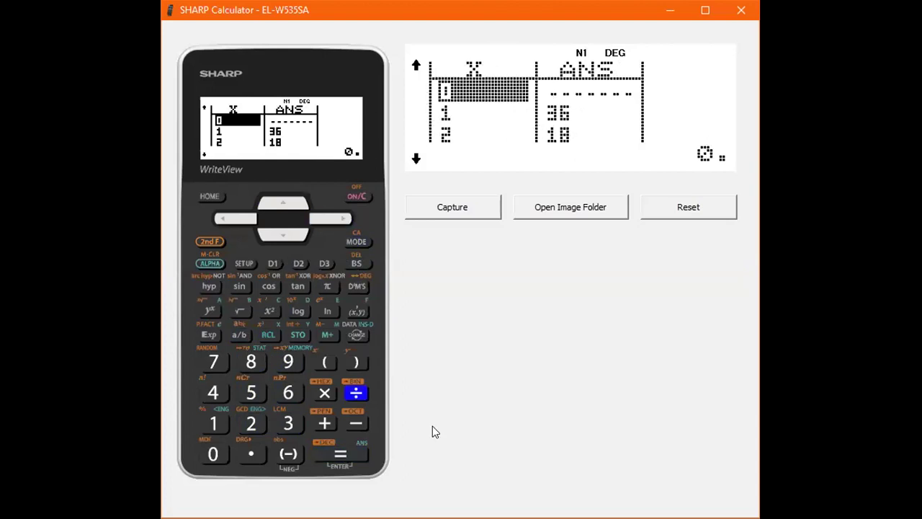
left_click(321, 215)
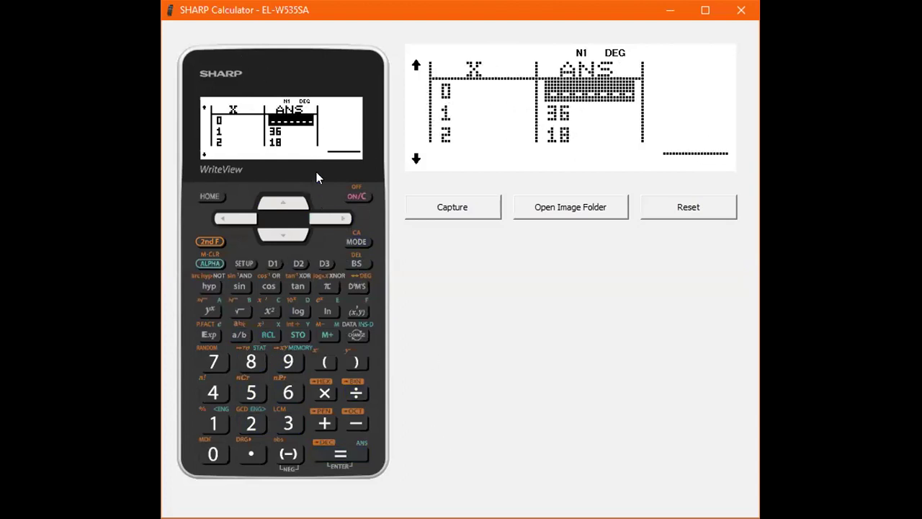
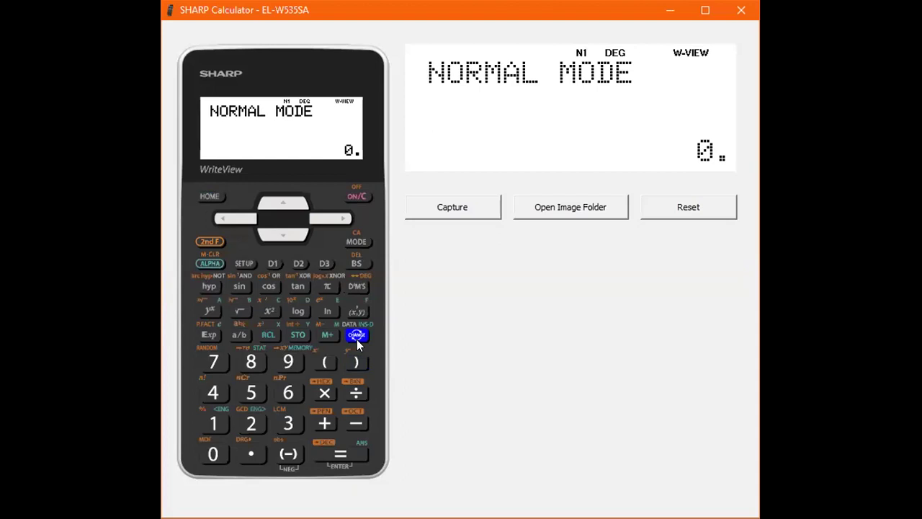
Step: Store the value 3 in memory A
left_click(292, 427)
left_click(298, 335)
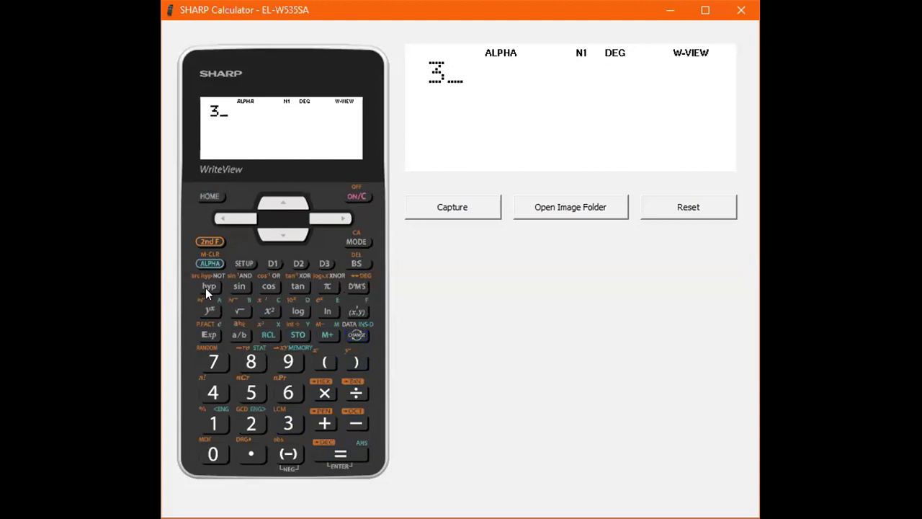
left_click(215, 309)
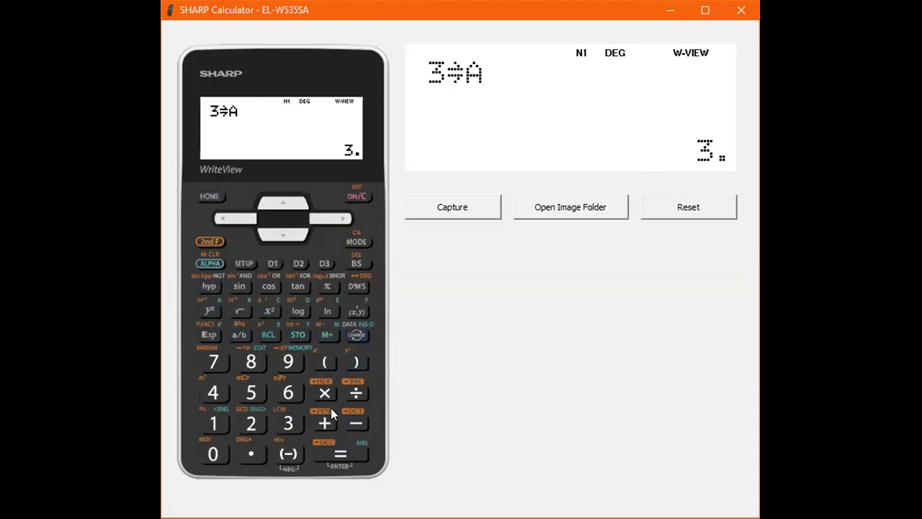
Step: Store the value −51 in memory B
left_click(288, 454)
left_click(250, 391)
left_click(215, 423)
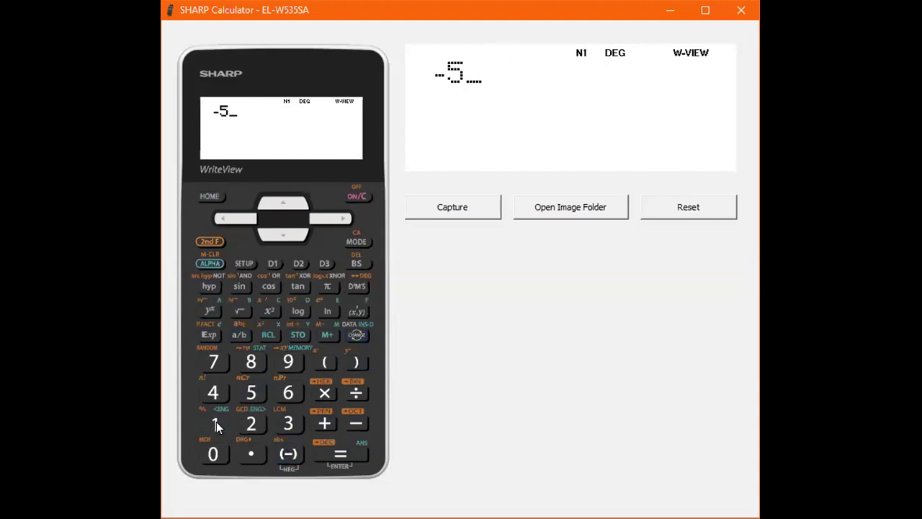
left_click(297, 335)
left_click(239, 310)
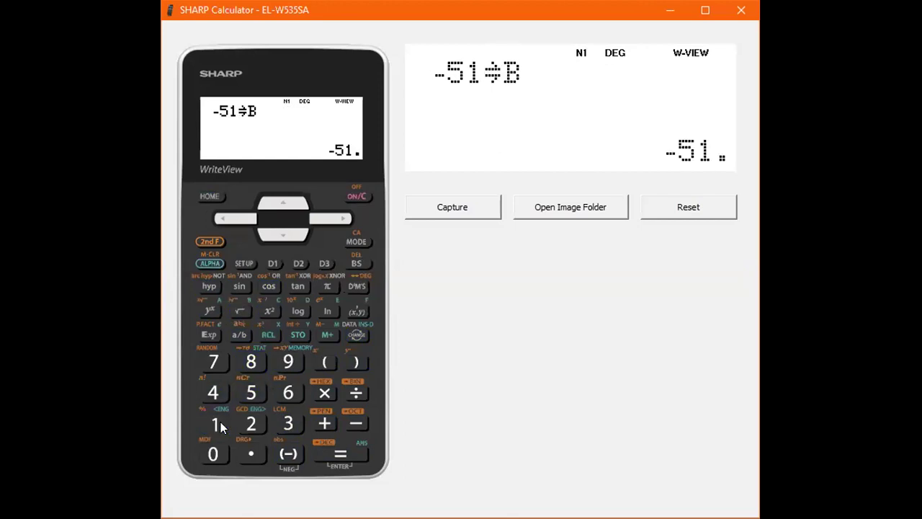
Step: Store the value 17 in memory C
left_click(213, 423)
left_click(214, 362)
left_click(298, 334)
left_click(268, 310)
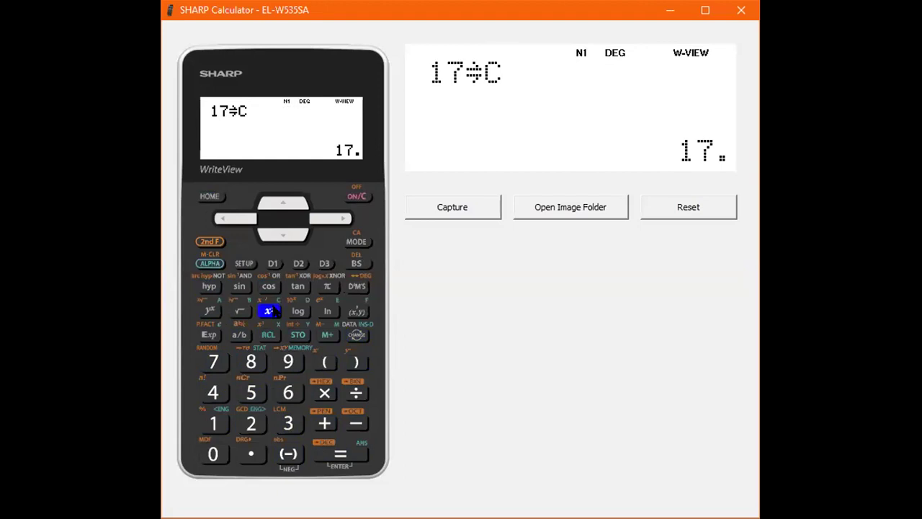
Step: Start a fraction with −B plus an empty square root in its numerator
left_click(241, 335)
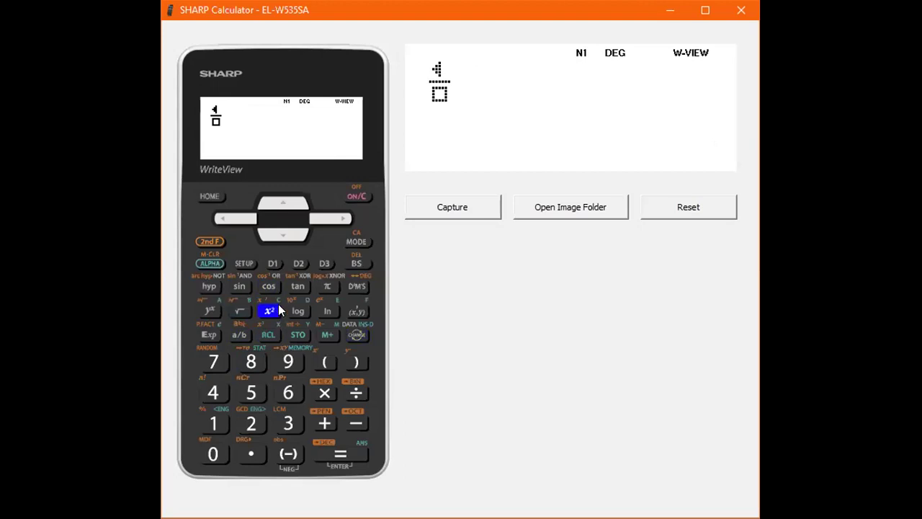
left_click(288, 453)
left_click(214, 263)
left_click(238, 286)
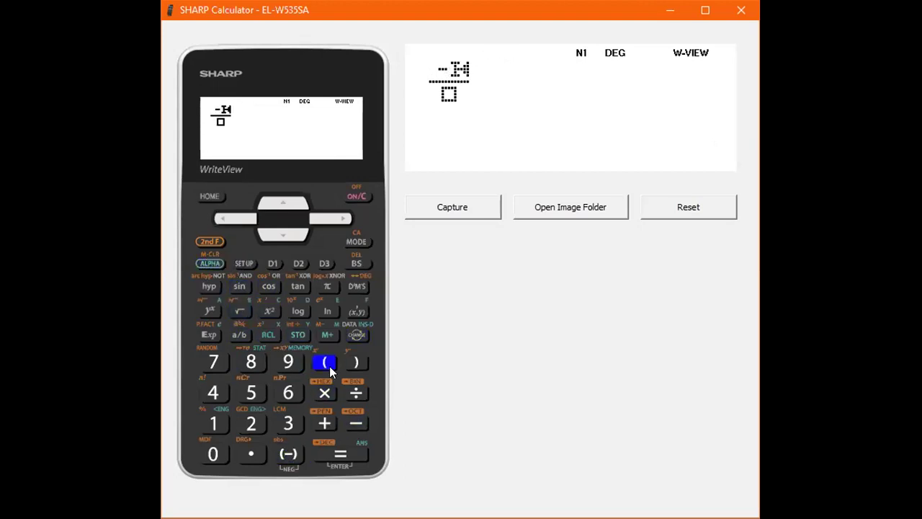
left_click(325, 423)
left_click(239, 312)
Step: Enter B²−4AC under the square root in the numerator
left_click(211, 262)
left_click(237, 309)
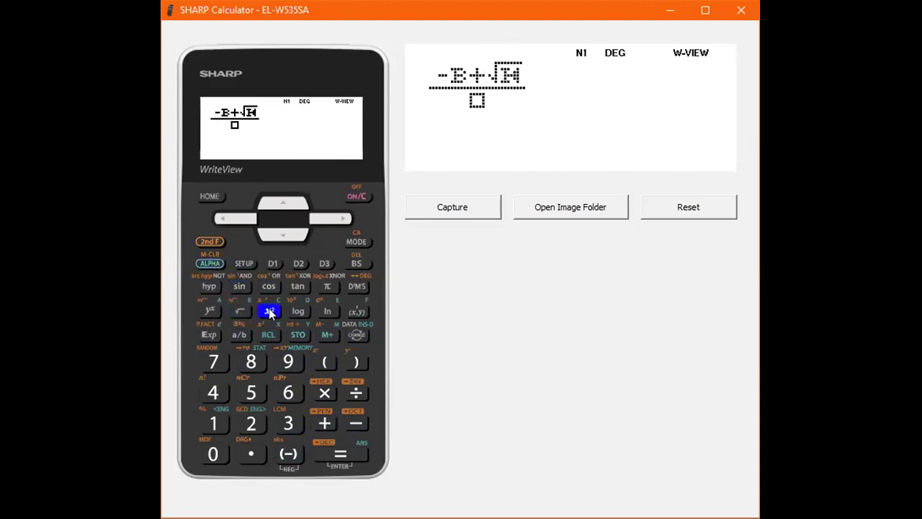
left_click(268, 311)
left_click(356, 423)
left_click(214, 392)
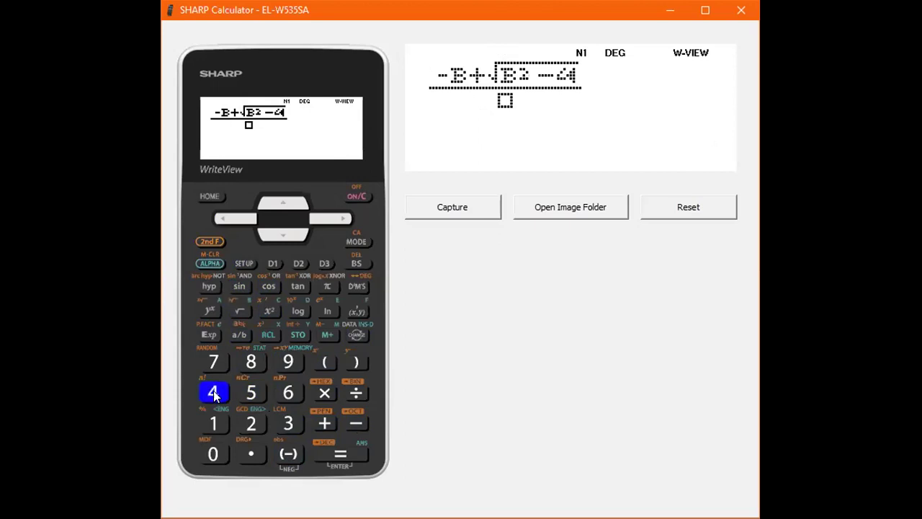
left_click(206, 263)
left_click(210, 310)
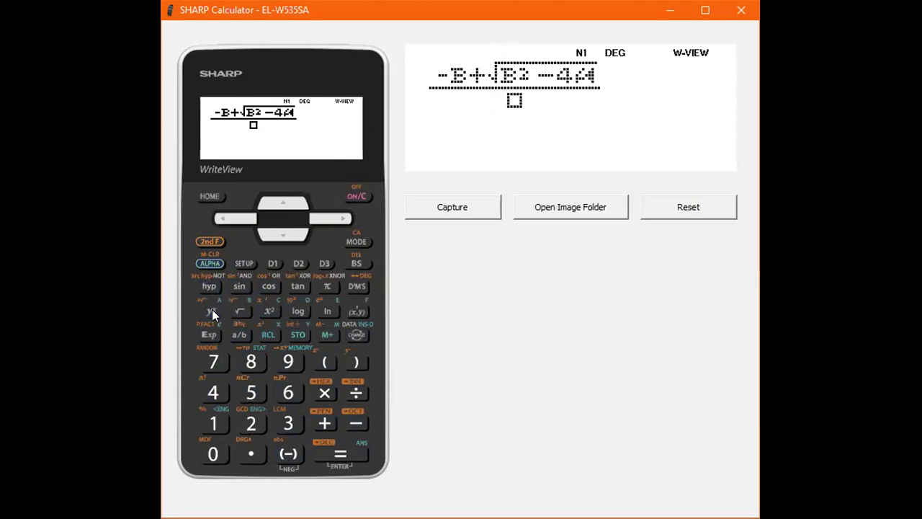
left_click(204, 261)
left_click(270, 311)
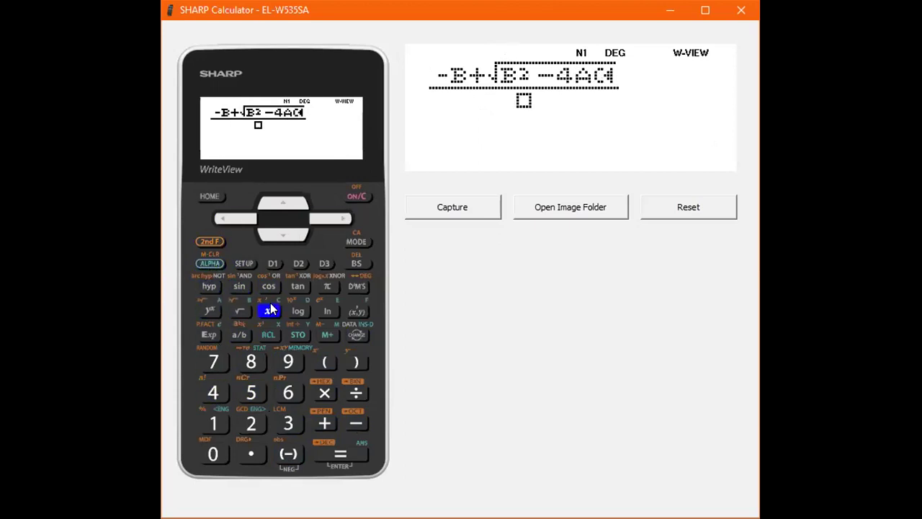
Step: Enter 2A as the fraction's denominator and evaluate the quadratic formula
left_click(281, 232)
left_click(252, 424)
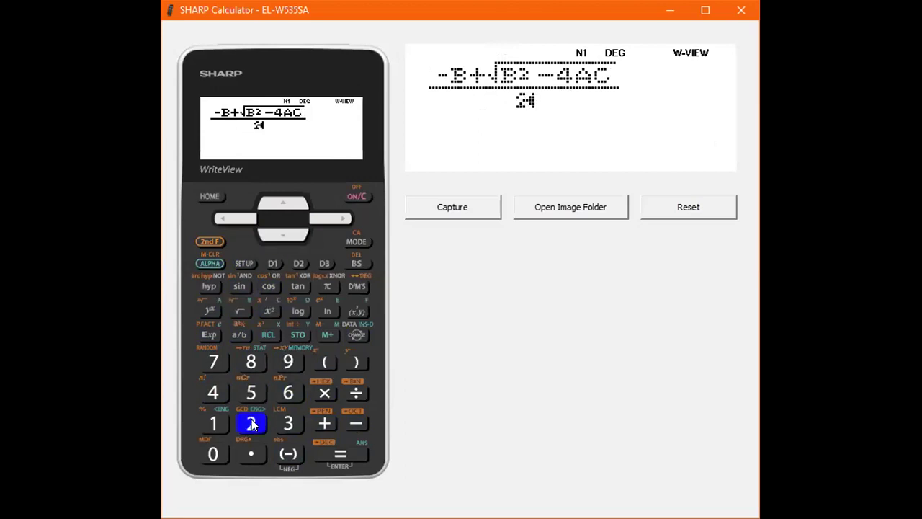
left_click(210, 264)
left_click(216, 309)
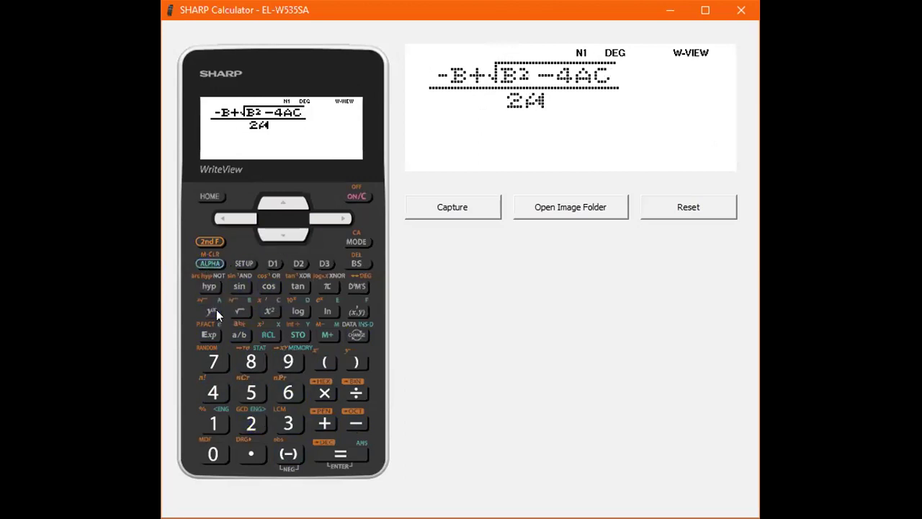
left_click(330, 219)
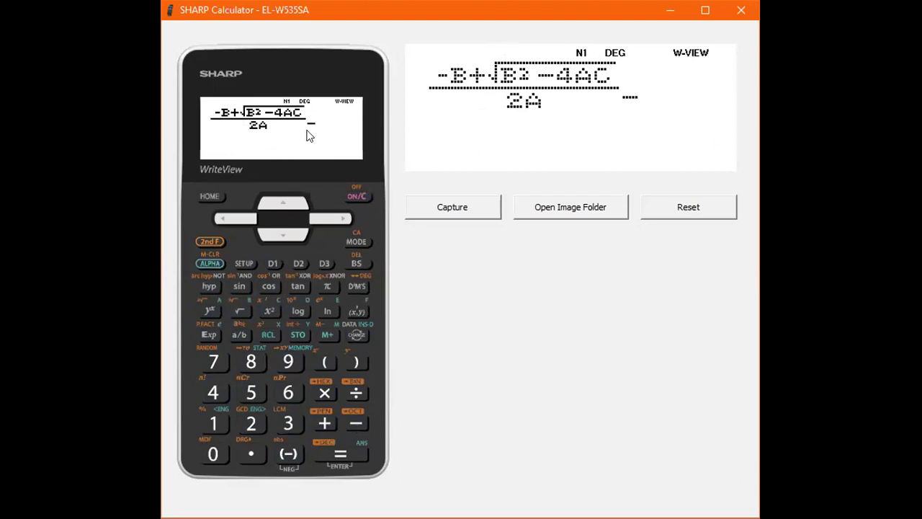
left_click(352, 444)
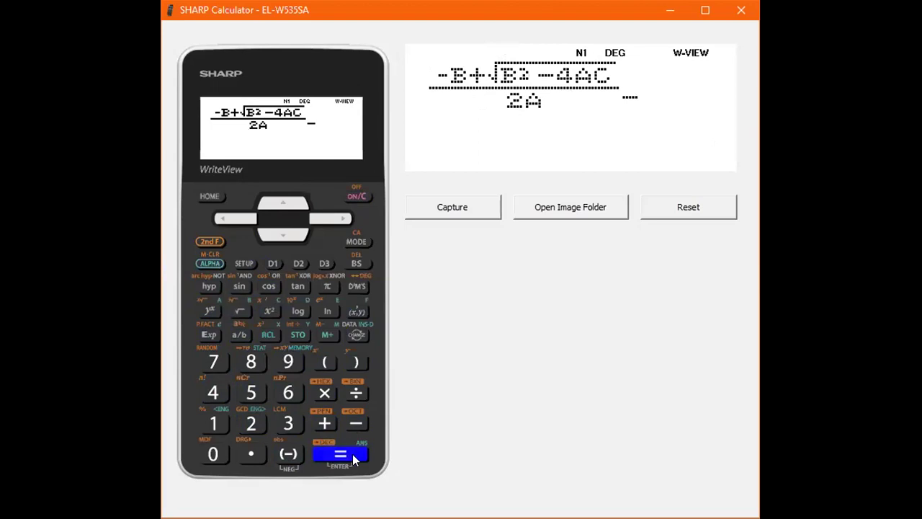
Step: Evaluate the completed quadratic formula with the plus sign before the square root
left_click(353, 454)
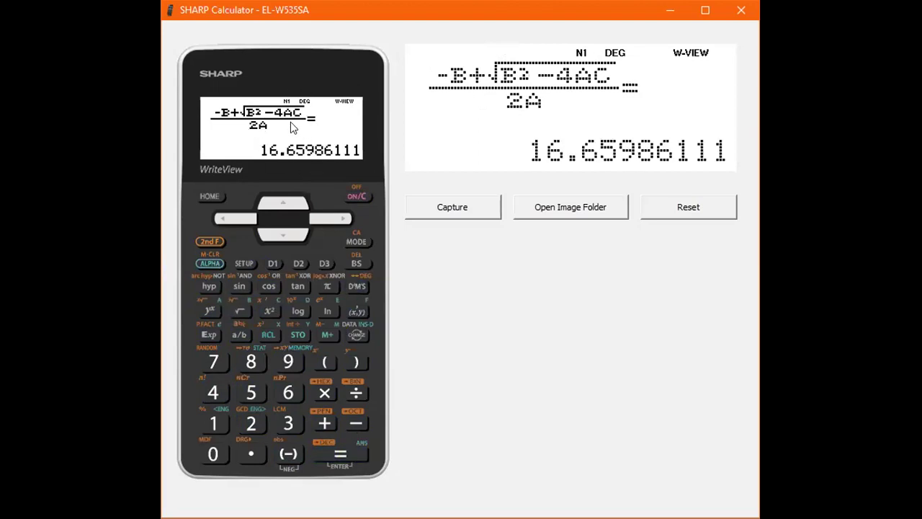
left_click(241, 217)
left_click(240, 218)
left_click(240, 218)
left_click(240, 218)
left_click(240, 218)
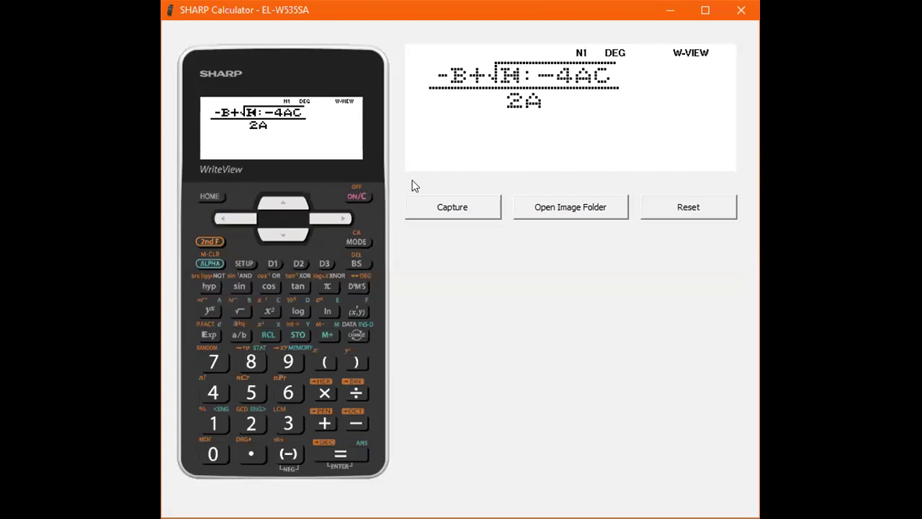
left_click(367, 195)
left_click(301, 206)
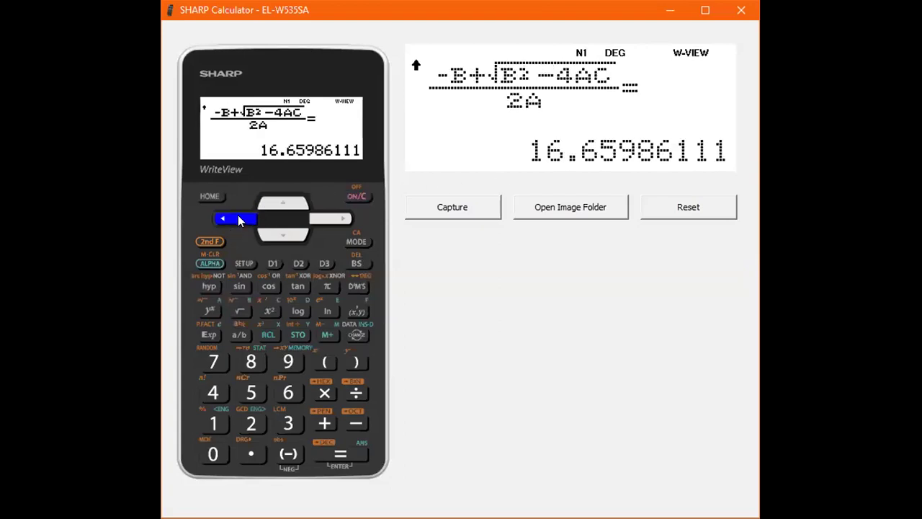
Step: Change the plus sign before the square root to a minus and evaluate the formula for the second root
left_click(238, 216)
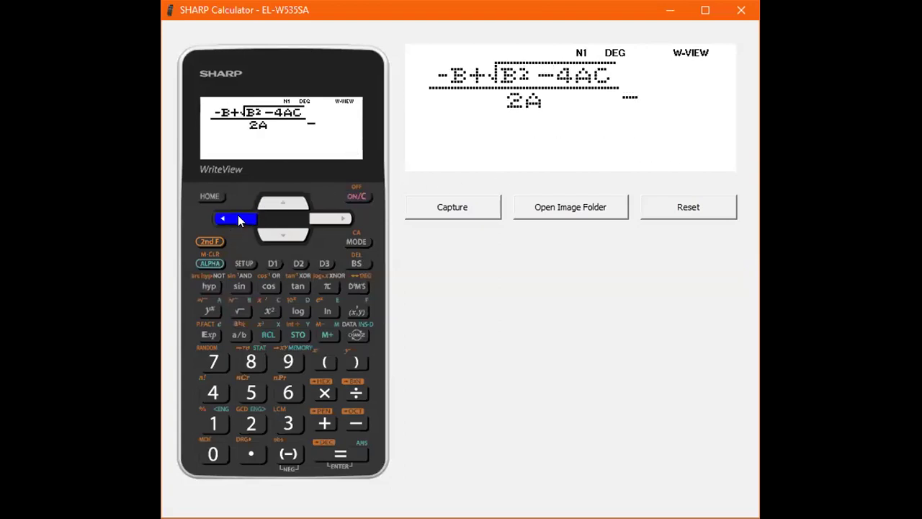
left_click(216, 242)
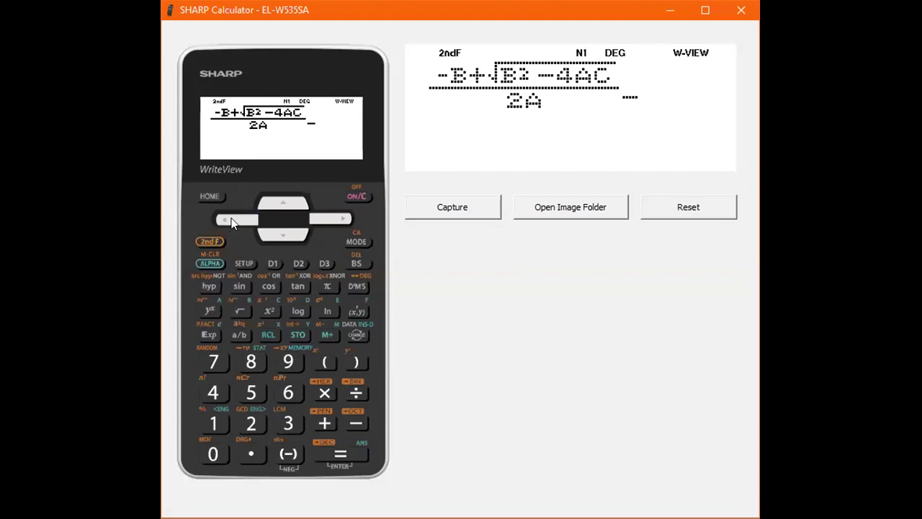
left_click(231, 223)
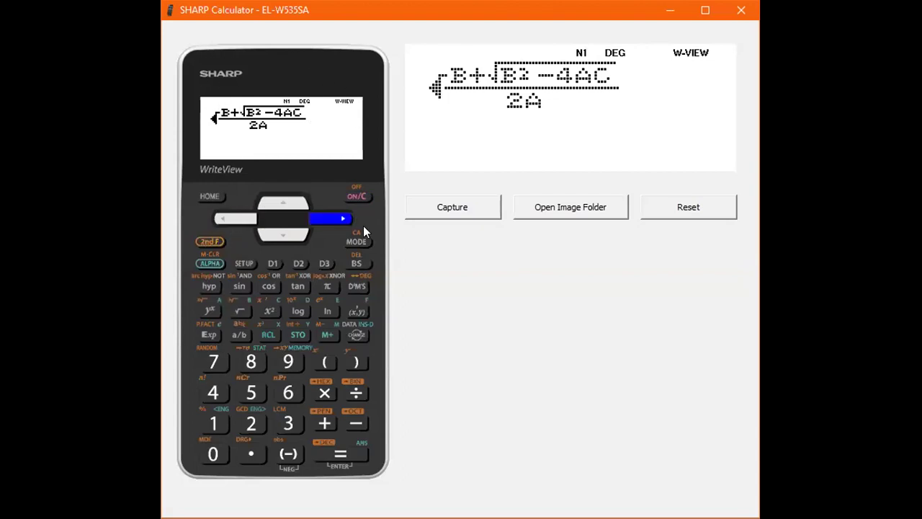
left_click(332, 218)
left_click(332, 218)
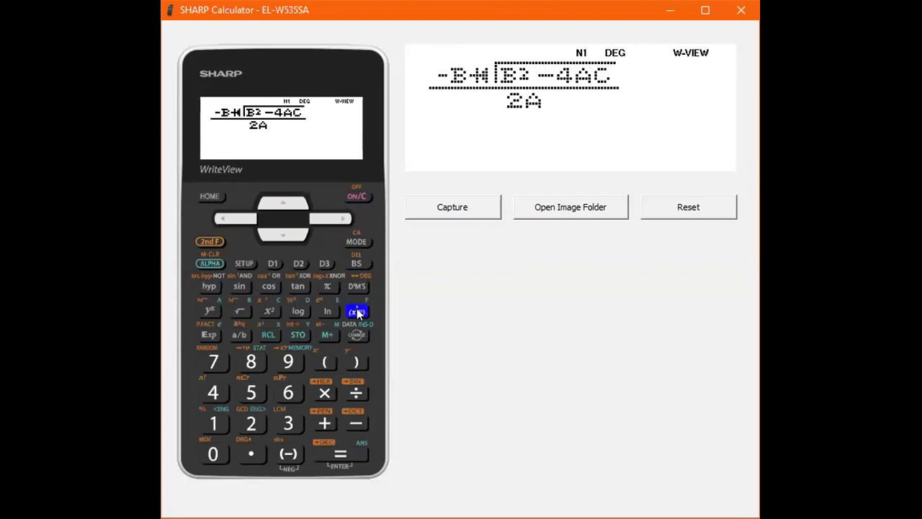
left_click(352, 264)
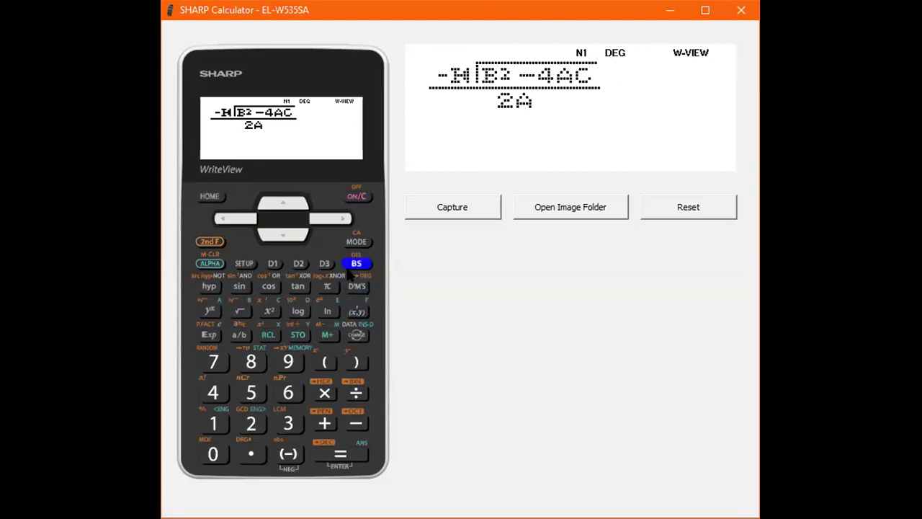
left_click(353, 423)
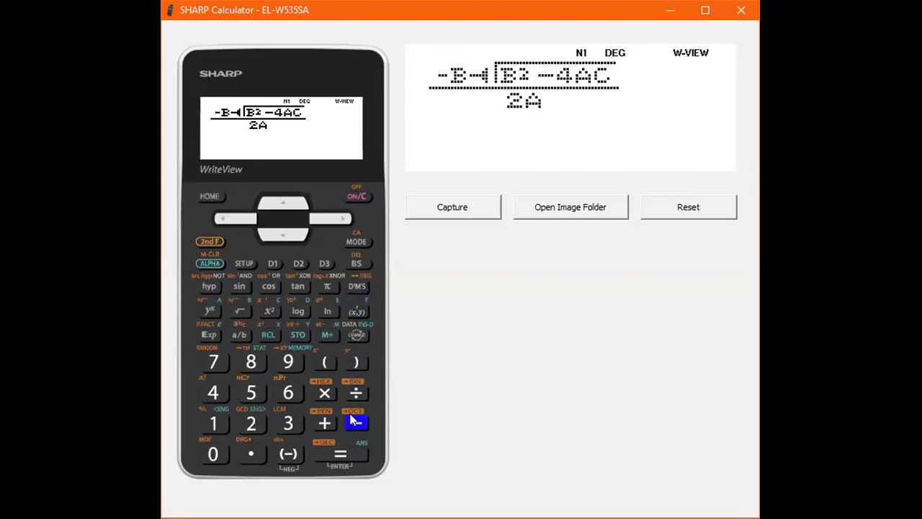
left_click(347, 453)
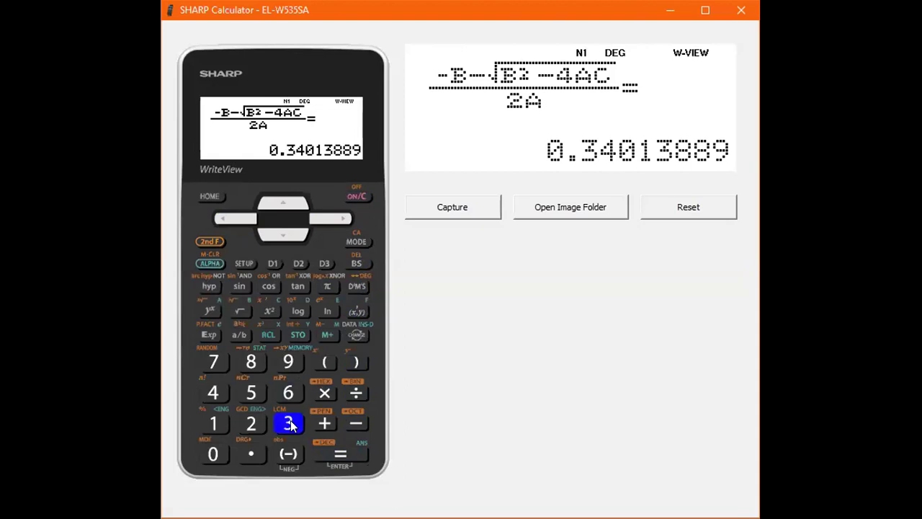
Step: Store the value −3 in memory A
left_click(289, 455)
left_click(290, 422)
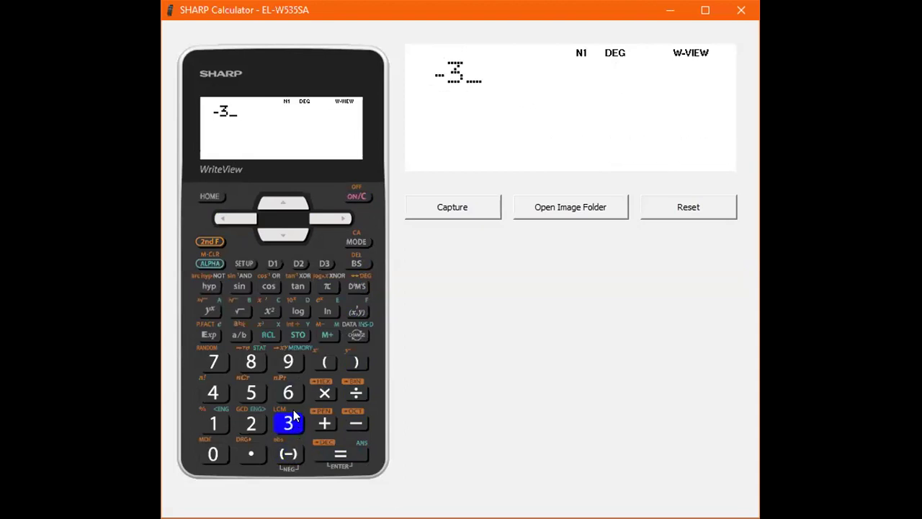
left_click(296, 338)
left_click(211, 312)
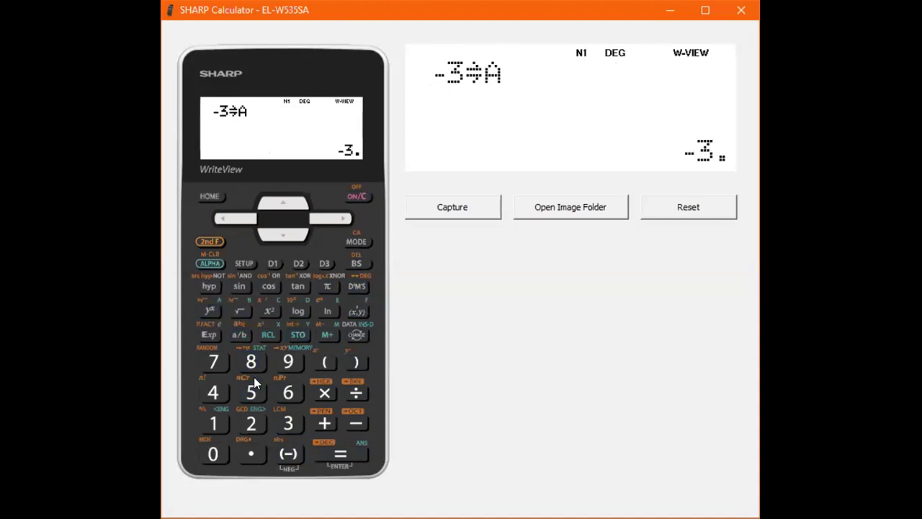
Step: Store the value 12 in memory B
left_click(215, 423)
left_click(251, 424)
left_click(295, 334)
left_click(241, 312)
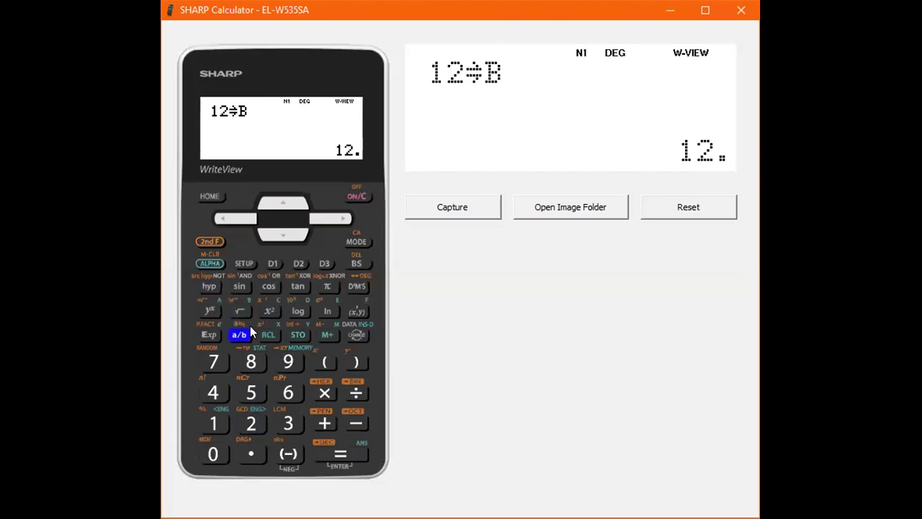
Step: Store the value 19 in memory C
left_click(213, 422)
left_click(288, 360)
left_click(293, 331)
left_click(271, 308)
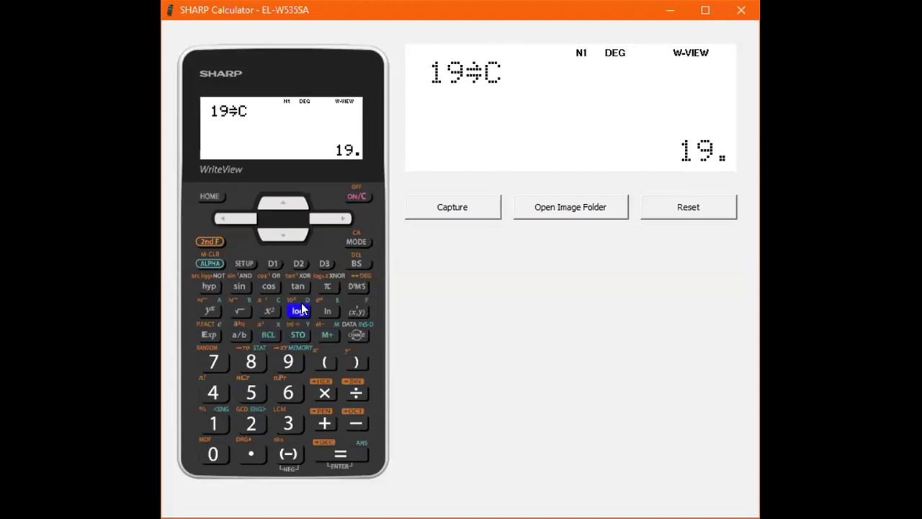
Step: Recall the plus-sign quadratic formula from the history, re-evaluate it with the new memory values and convert the answer to a decimal
left_click(279, 198)
left_click(279, 198)
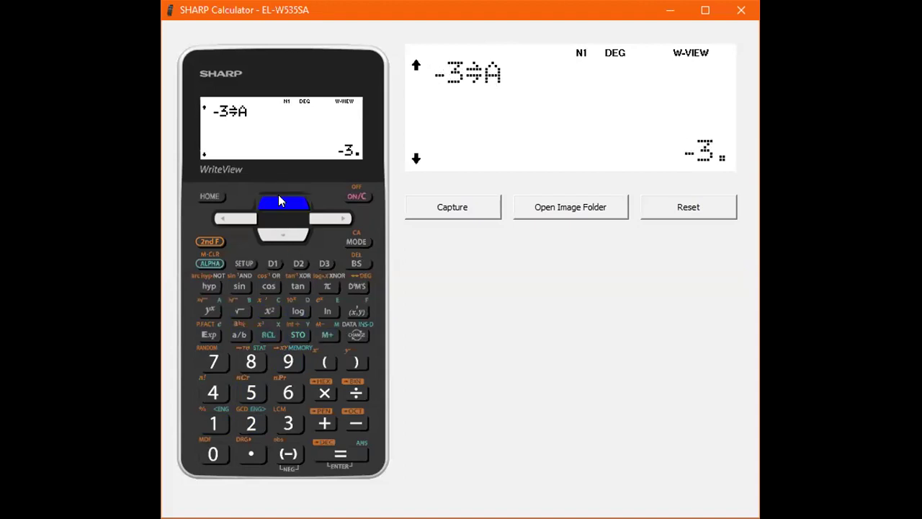
left_click(279, 198)
left_click(278, 199)
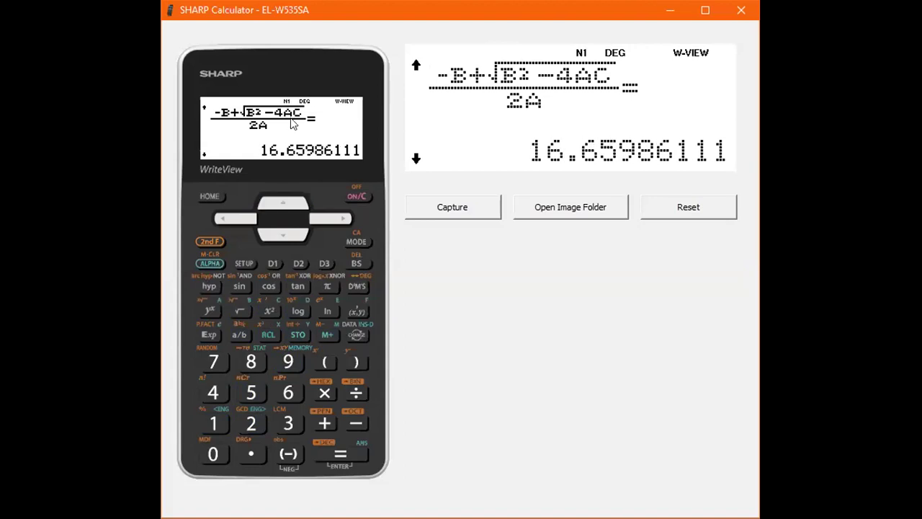
left_click(338, 454)
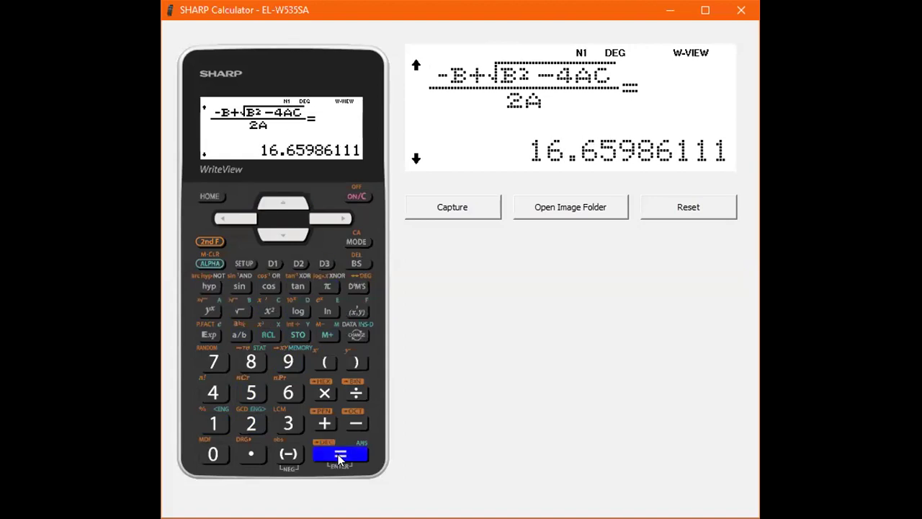
left_click(338, 454)
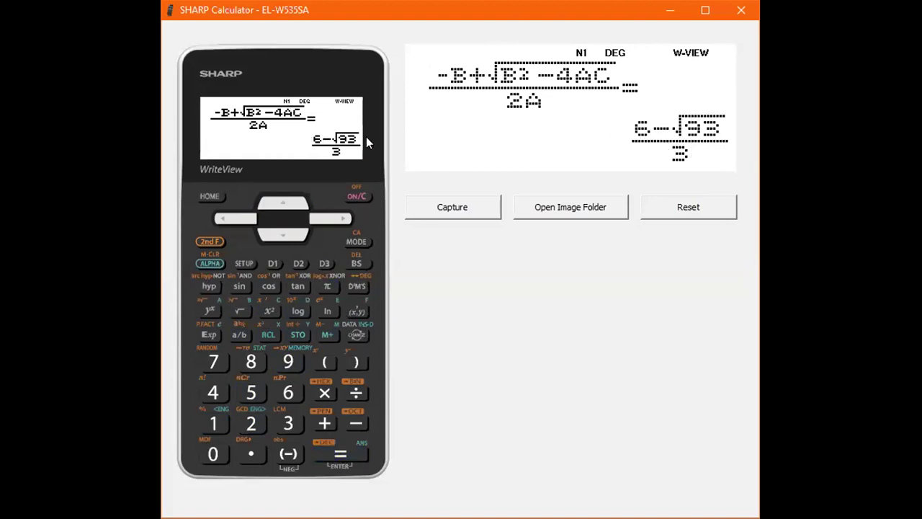
left_click(357, 336)
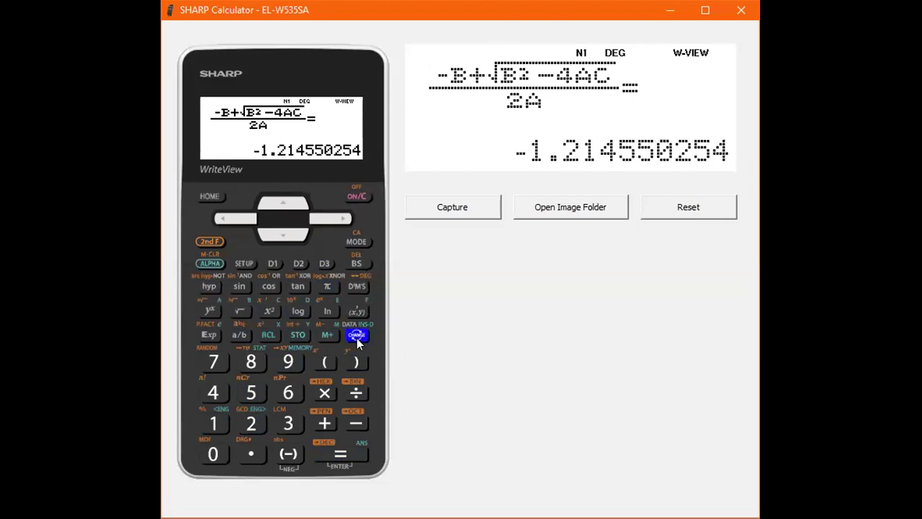
Step: Recall the minus-sign quadratic formula from the history, re-evaluate it and convert the answer to a decimal
left_click(281, 205)
left_click(281, 205)
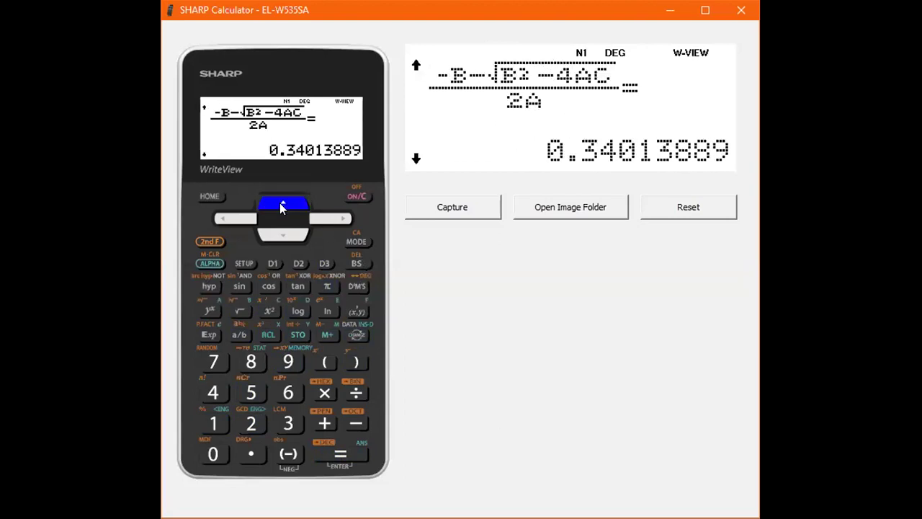
left_click(344, 454)
left_click(356, 335)
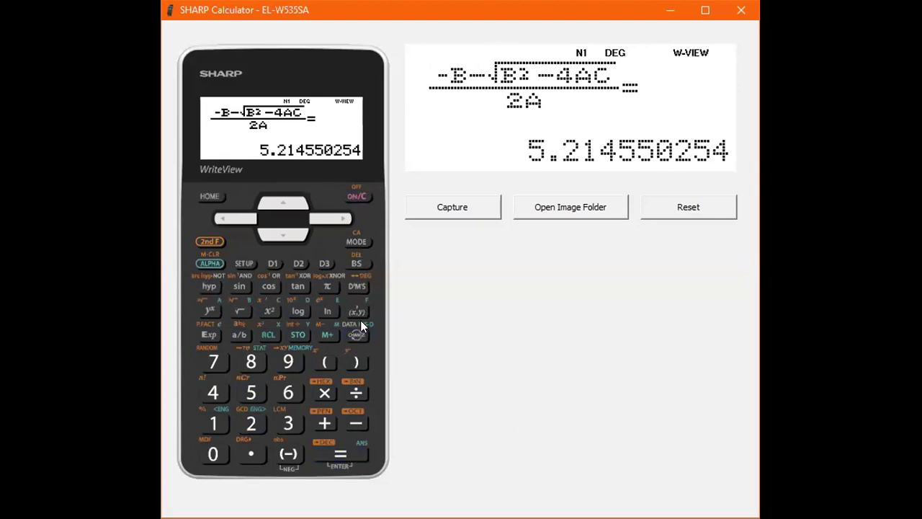
Step: Review the recalculated plus and minus formula answers in the history, switching their answer formats
left_click(281, 201)
left_click(356, 335)
left_click(292, 237)
left_click(356, 335)
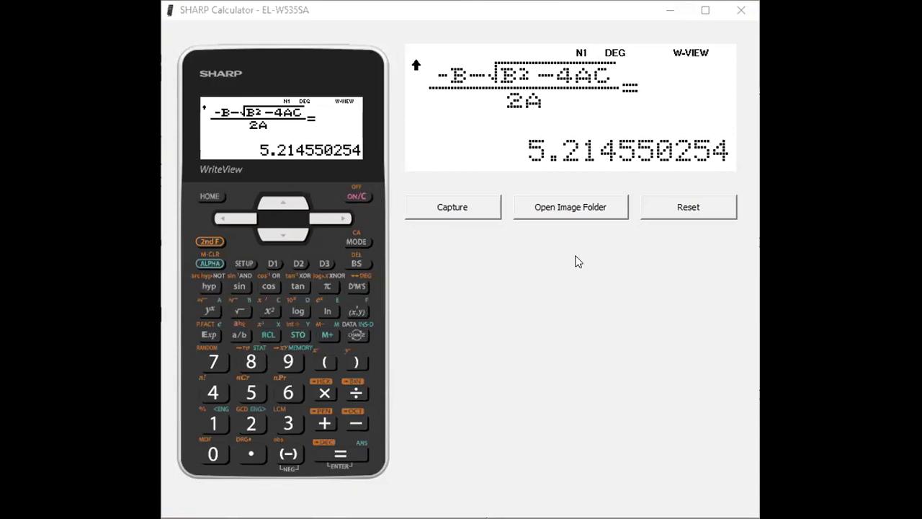
left_click(364, 337)
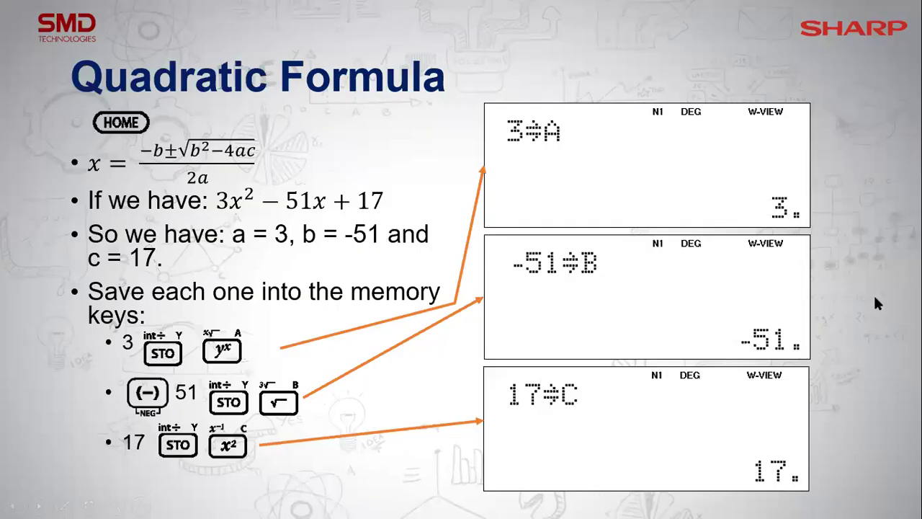
left_click(875, 299)
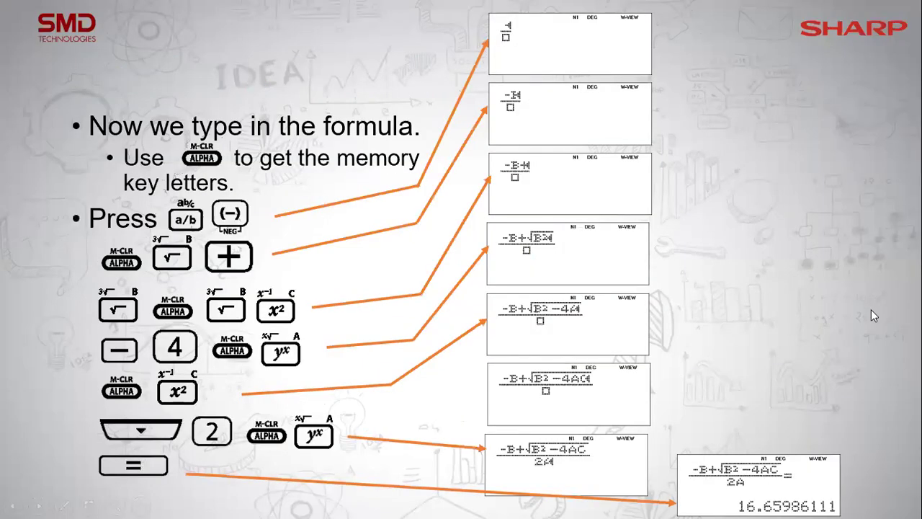
left_click(871, 310)
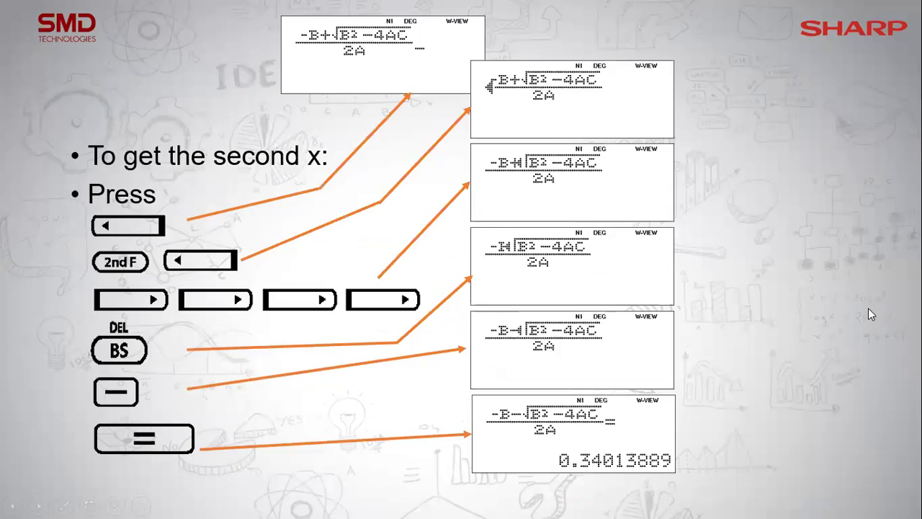
left_click(851, 344)
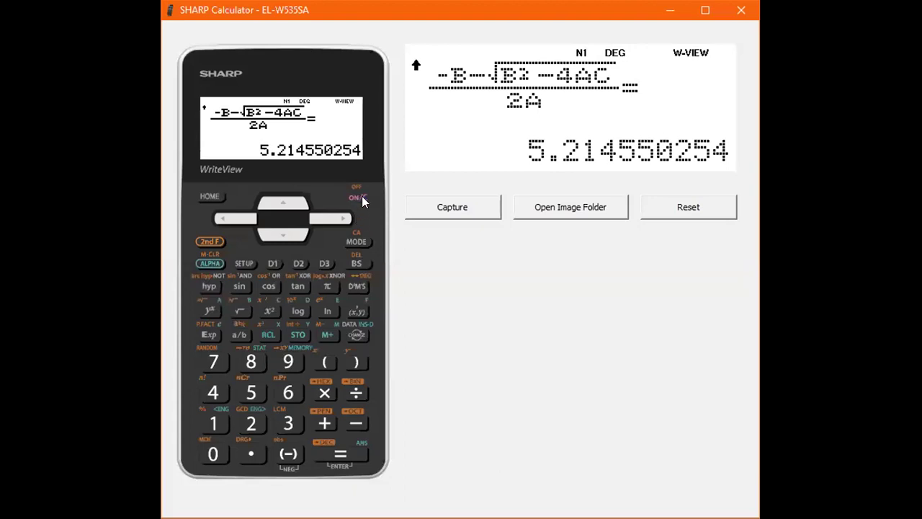
Step: Clear the display and enter 2³, leaving the cursor outside the exponent
left_click(361, 197)
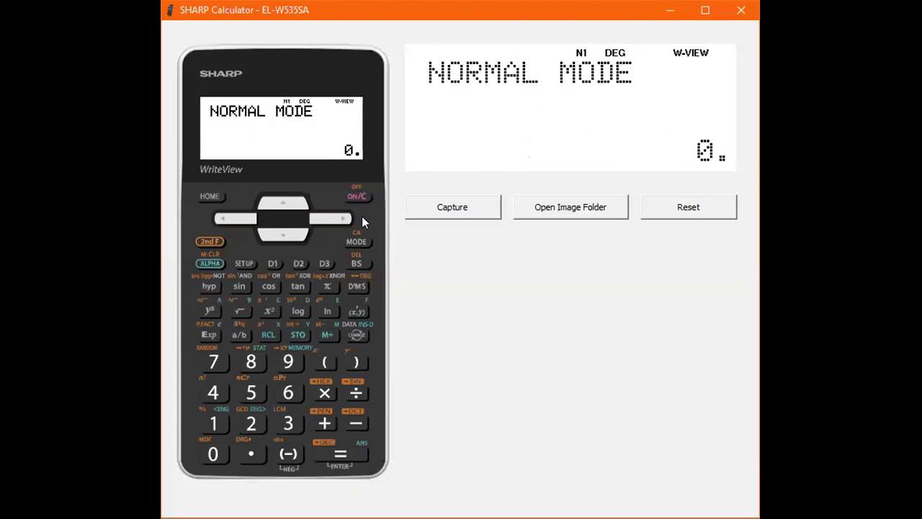
left_click(251, 423)
left_click(207, 311)
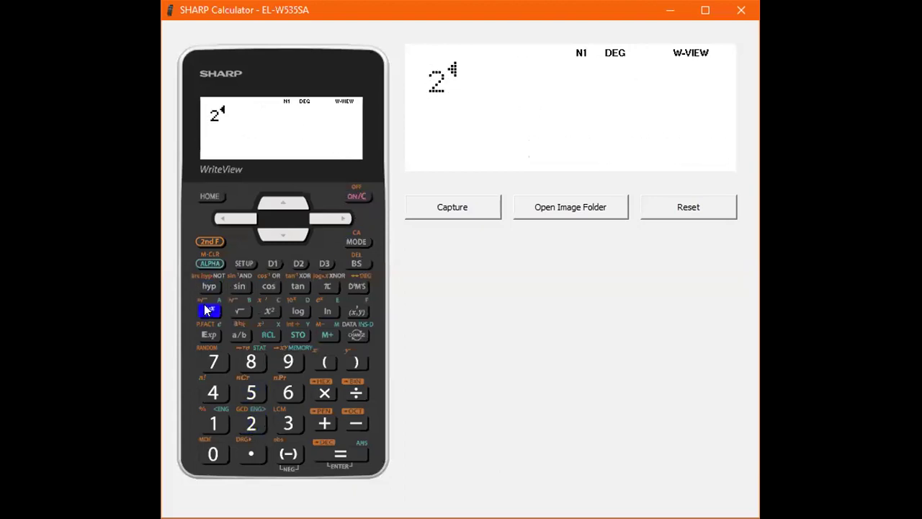
left_click(289, 423)
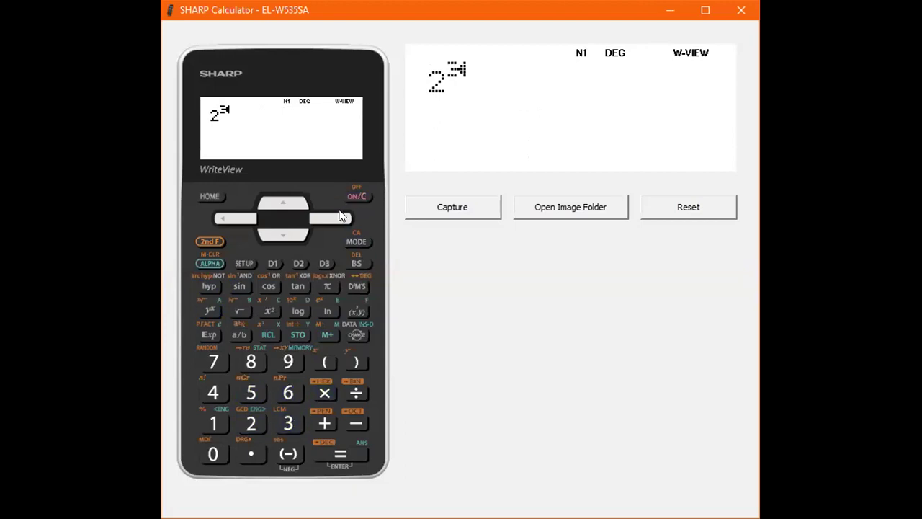
left_click(338, 219)
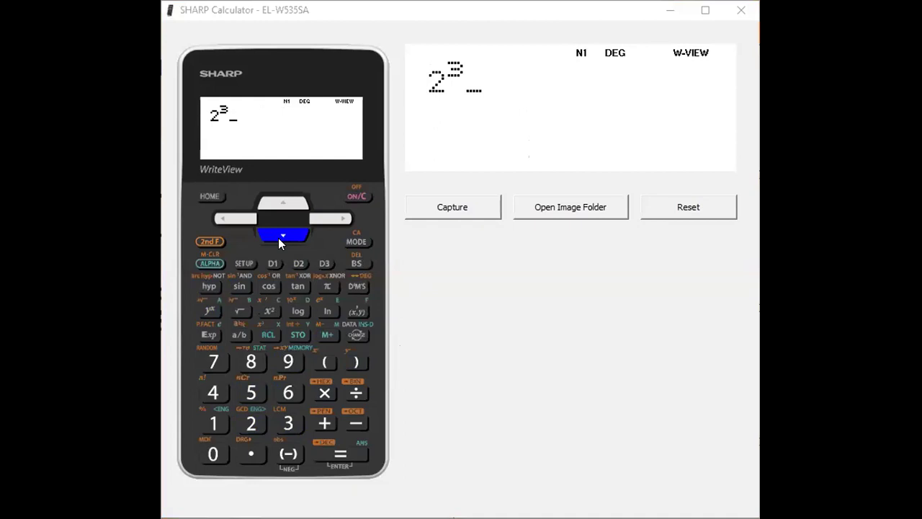
Step: Multiply the entered power by 2⁴ and evaluate the product
left_click(325, 392)
left_click(250, 423)
left_click(209, 312)
left_click(209, 393)
left_click(338, 221)
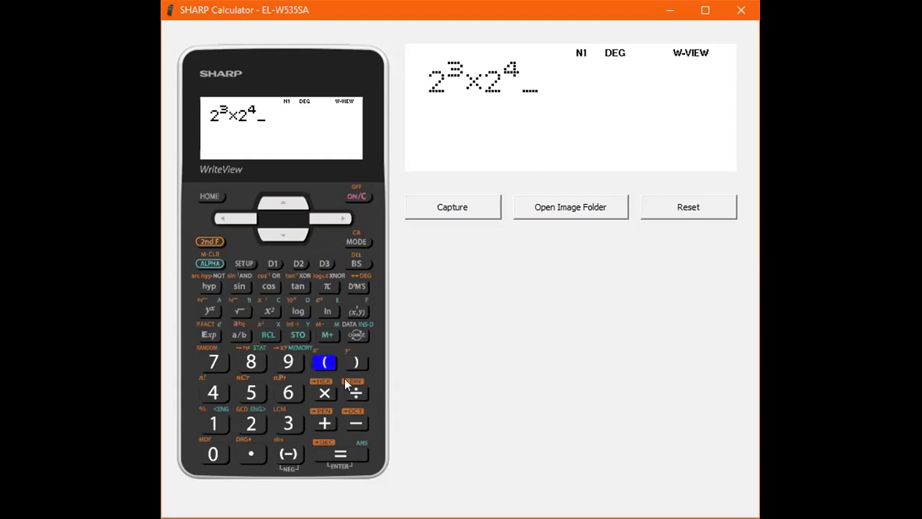
left_click(357, 451)
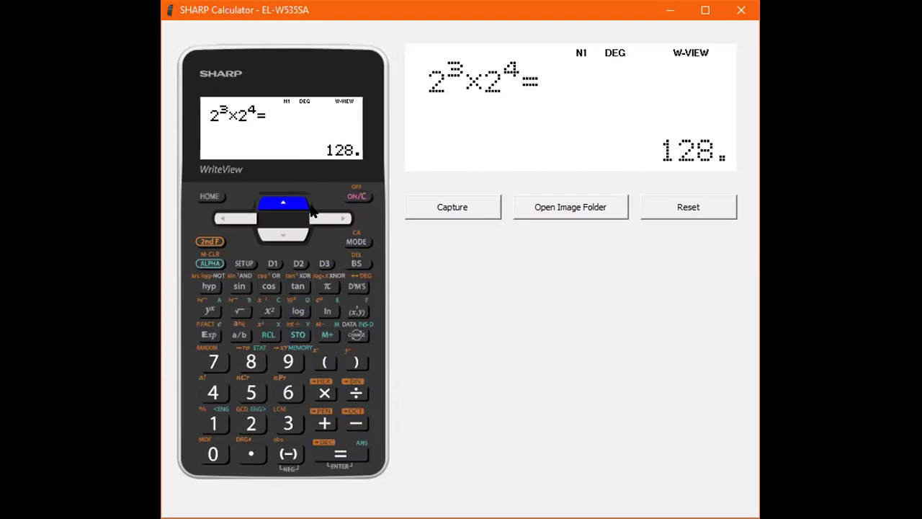
Step: Enter 2 raised to the power 3+4 as a single exponent expression and evaluate it
left_click(251, 423)
left_click(209, 309)
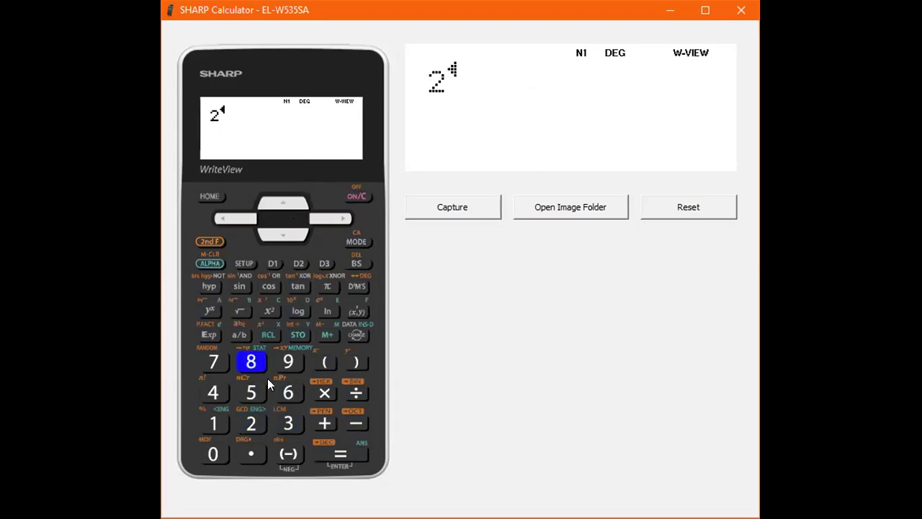
left_click(312, 216)
left_click(238, 220)
left_click(324, 423)
key("4")
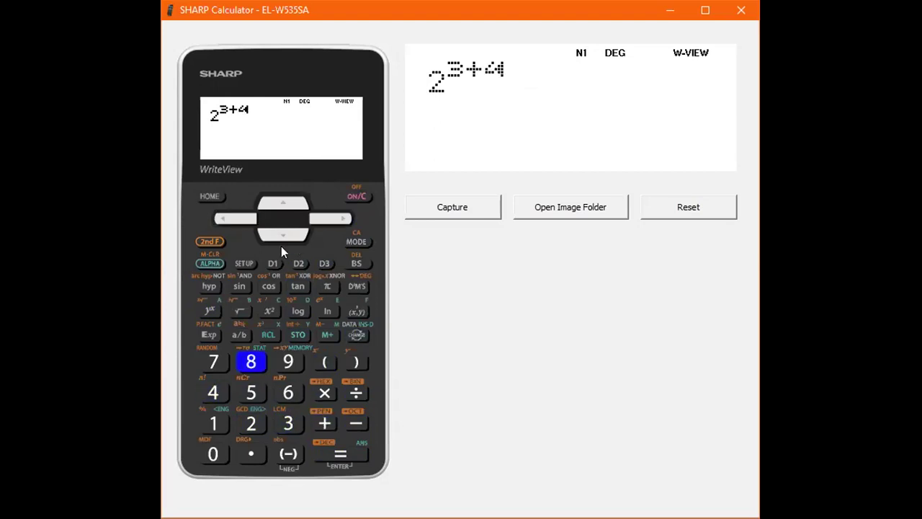
left_click(331, 217)
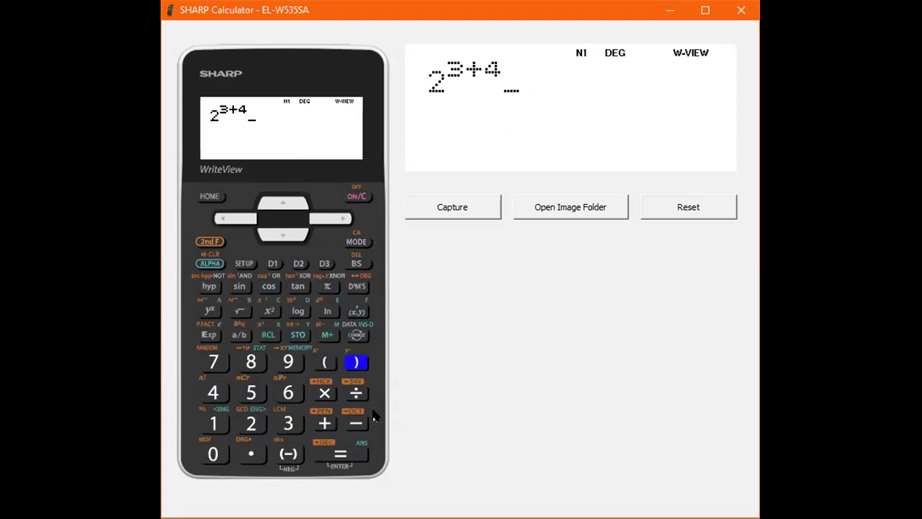
left_click(353, 451)
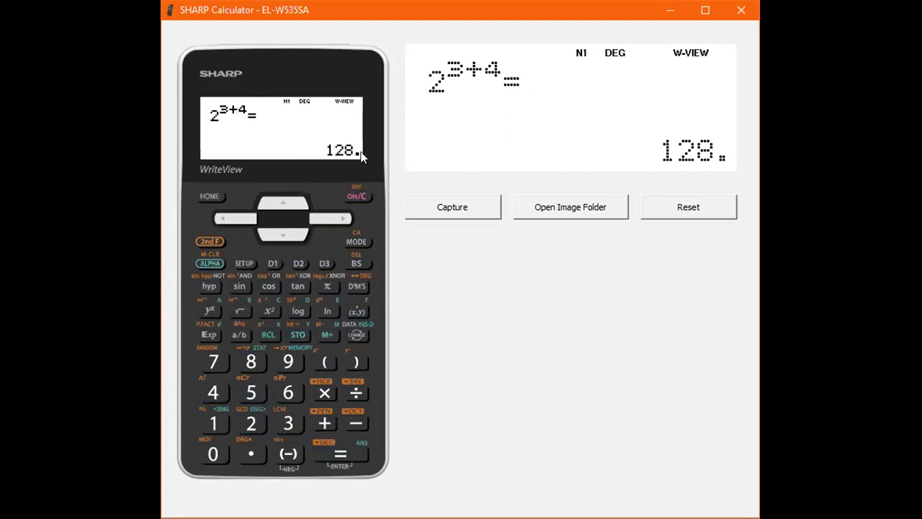
Step: Recall 2³×2⁴ from the history, re-evaluate it and convert the answer to prime factors
left_click(280, 204)
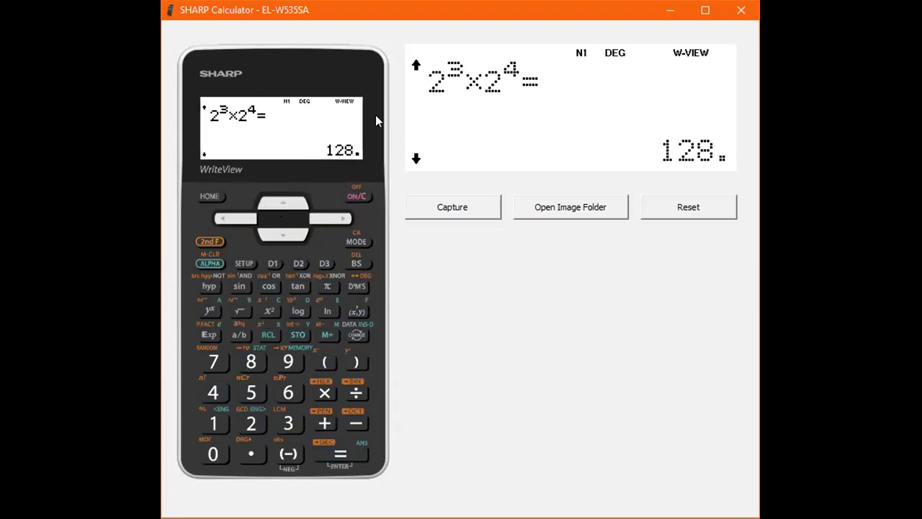
left_click(346, 457)
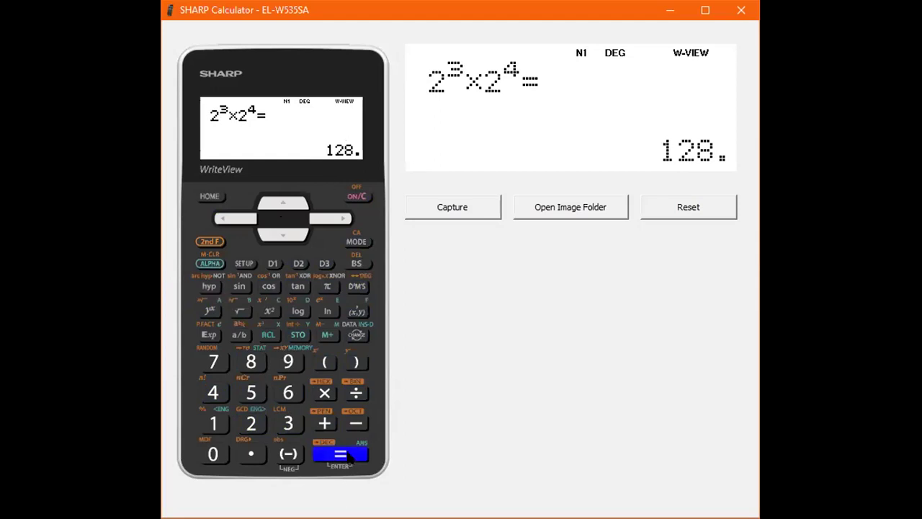
left_click(211, 242)
left_click(209, 334)
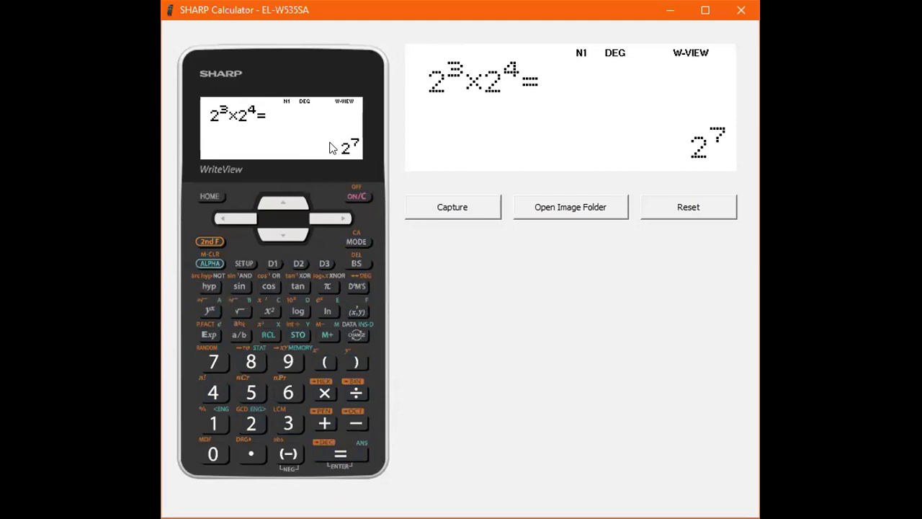
Step: Recall the 2^(3+4) expression from the history, re-evaluate it and express the answer in prime factors
left_click(285, 206)
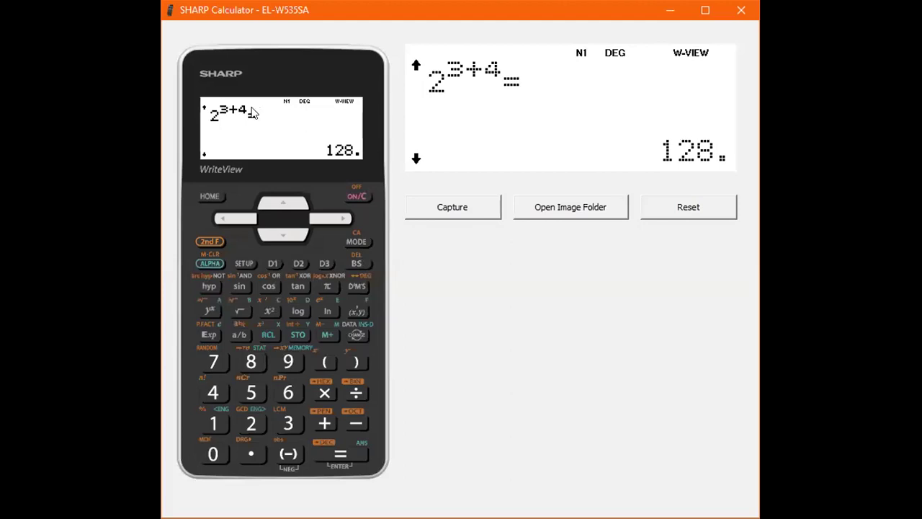
left_click(340, 454)
left_click(209, 242)
left_click(210, 332)
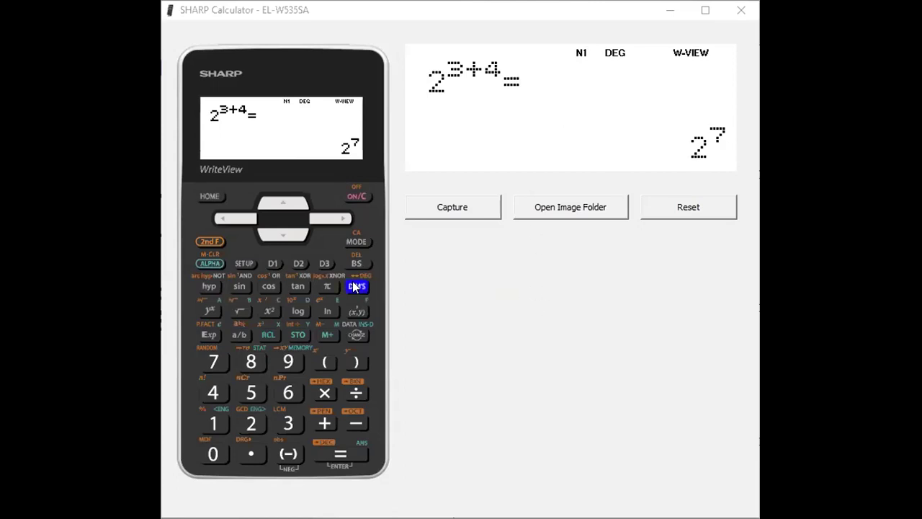
Step: Clear the display and view the list of values stored in the memories, leaving the list when done
left_click(355, 195)
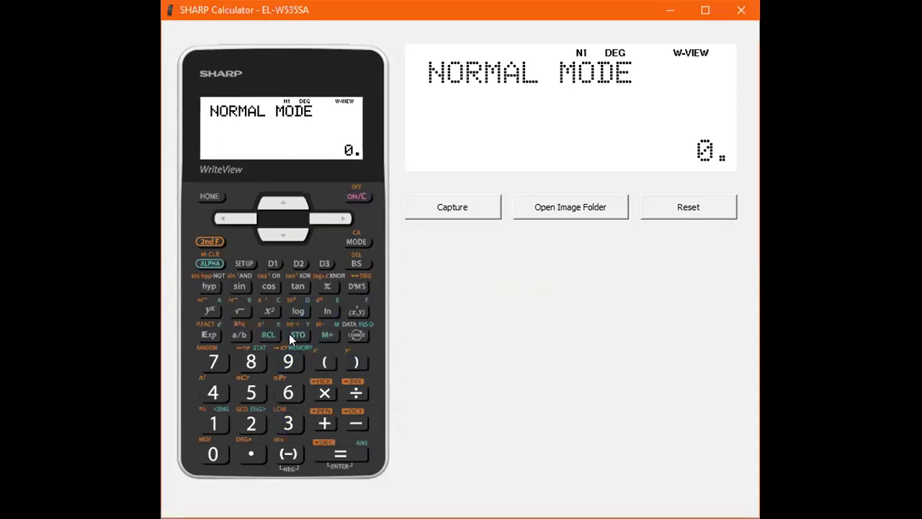
left_click(203, 265)
left_click(289, 365)
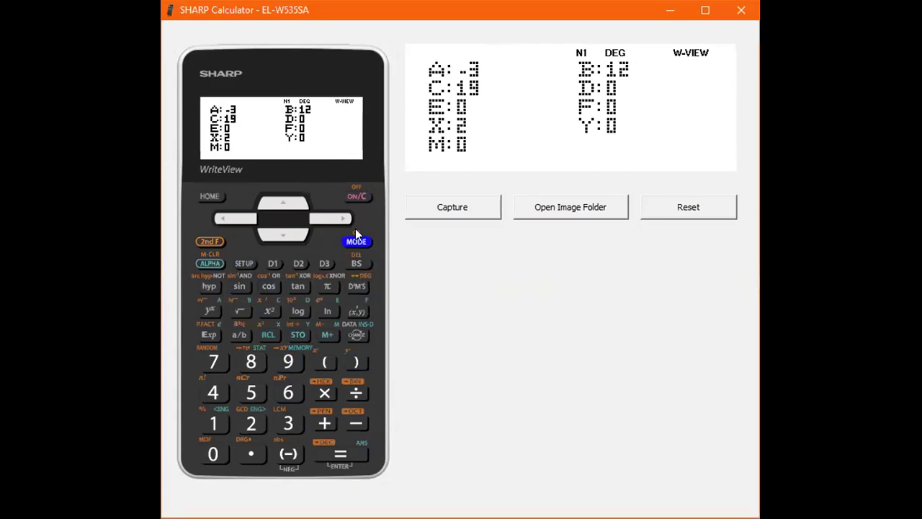
left_click(356, 196)
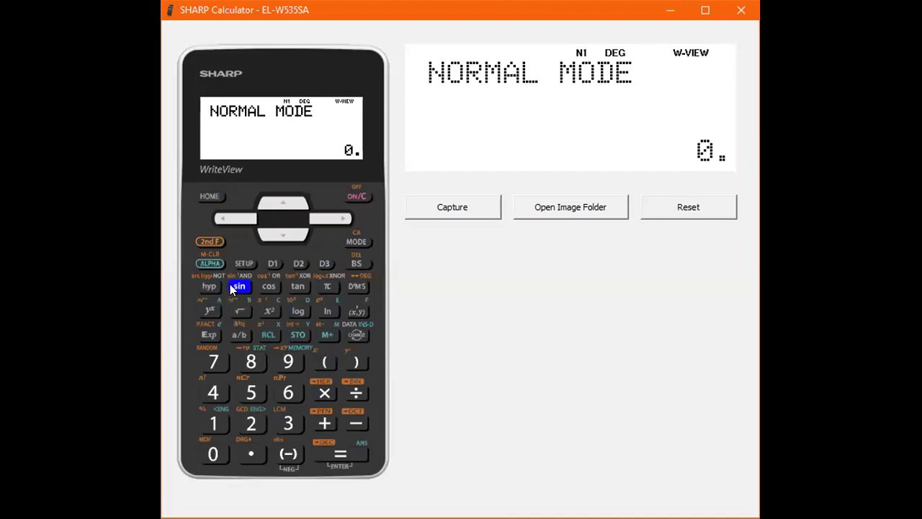
Step: Enter the square of stored memory A and evaluate it
left_click(205, 264)
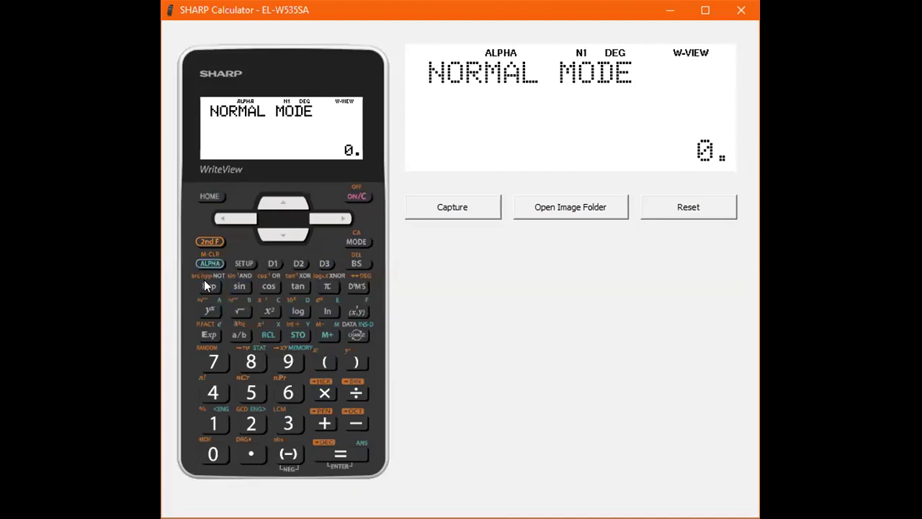
left_click(204, 308)
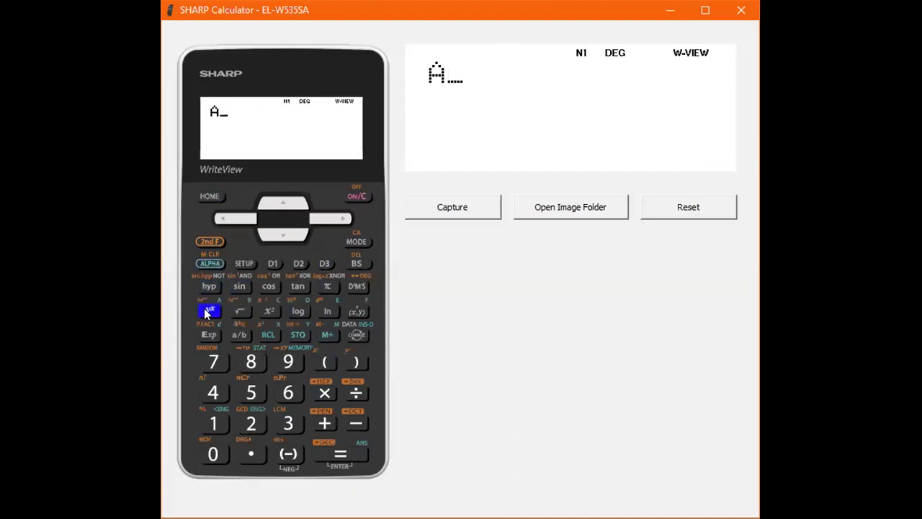
left_click(268, 310)
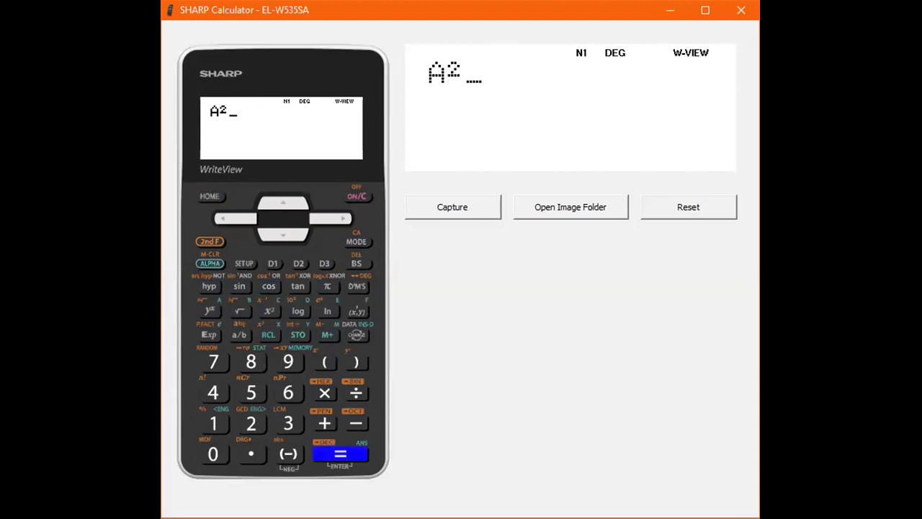
left_click(344, 452)
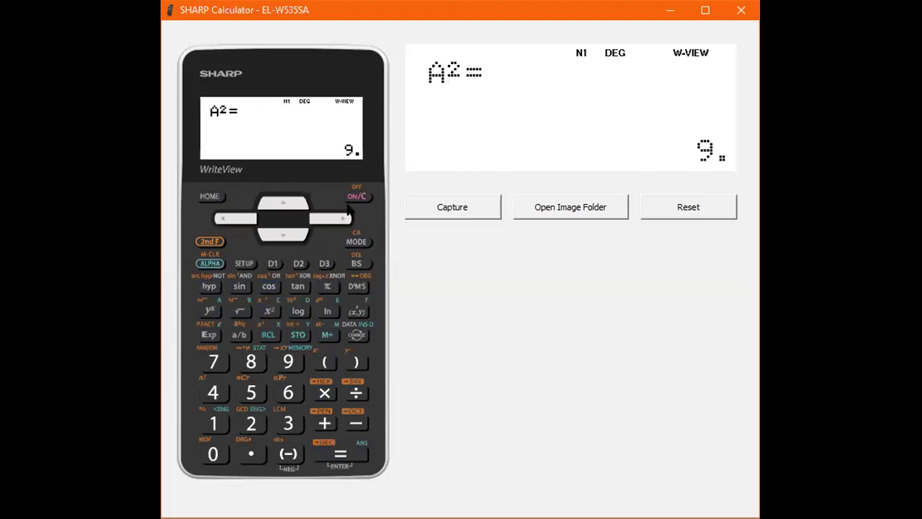
left_click(238, 334)
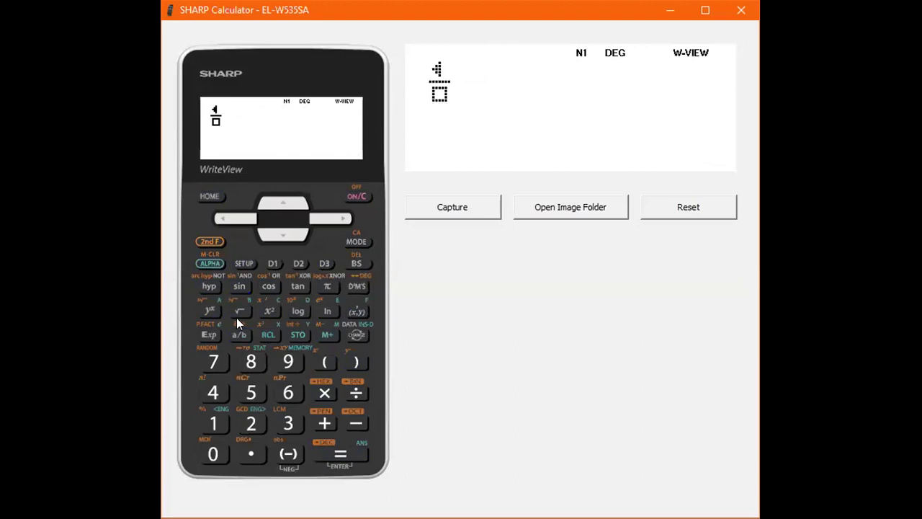
left_click(291, 453)
left_click(211, 264)
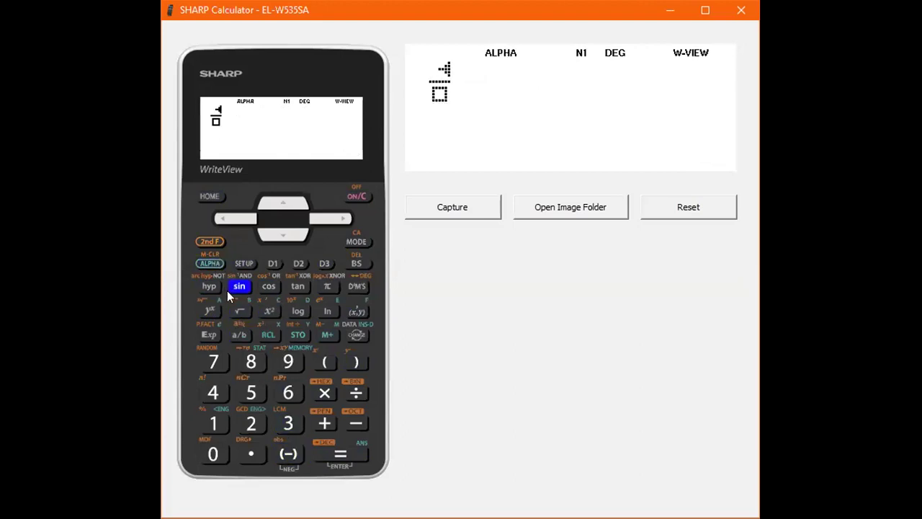
left_click(238, 309)
left_click(324, 423)
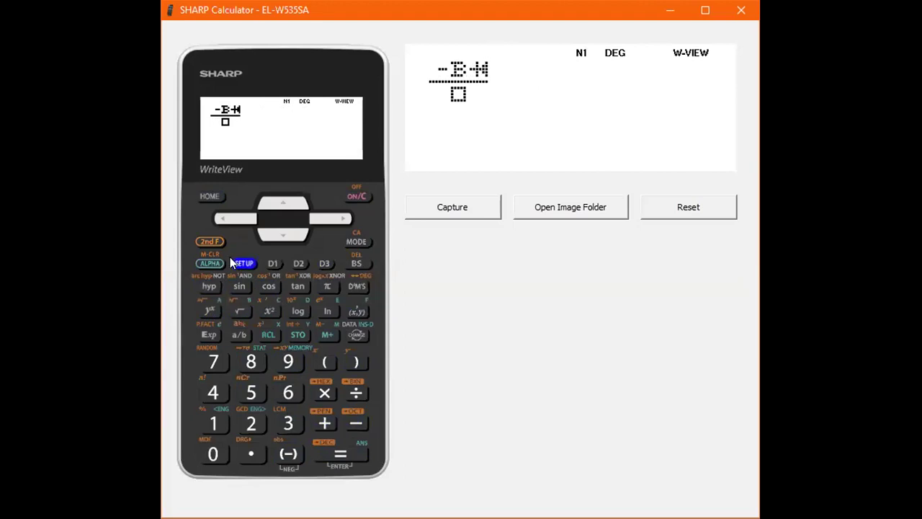
left_click(241, 309)
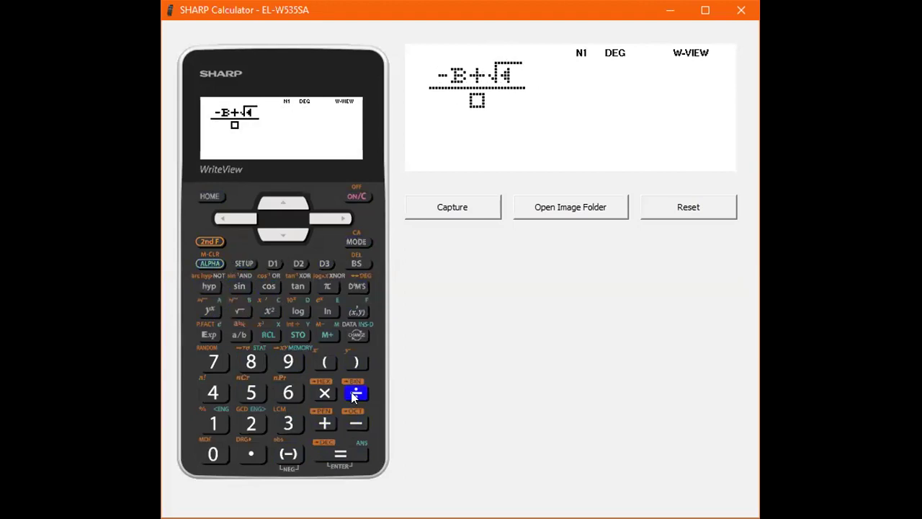
left_click(270, 335)
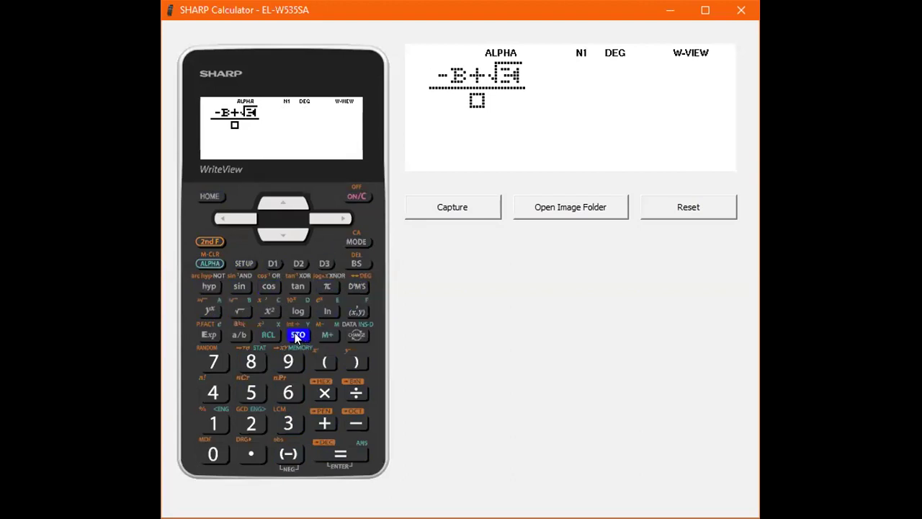
left_click(249, 309)
left_click(350, 196)
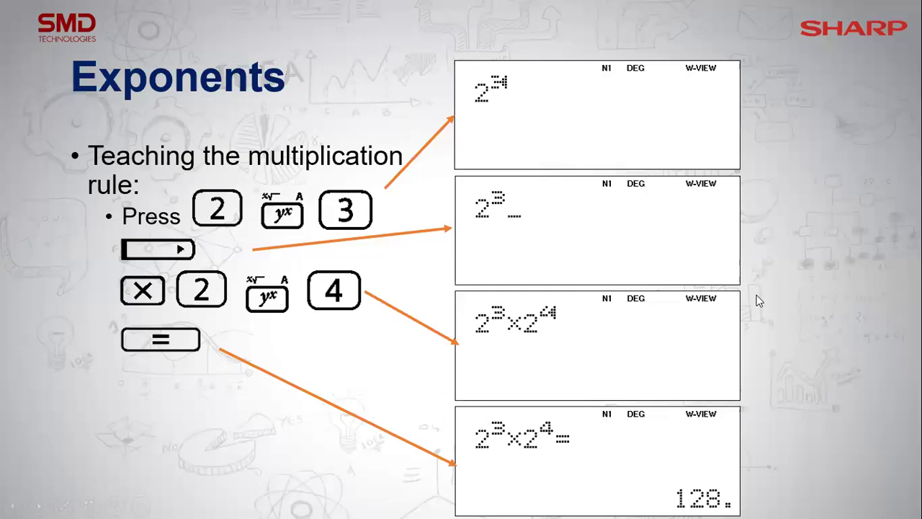
left_click(836, 330)
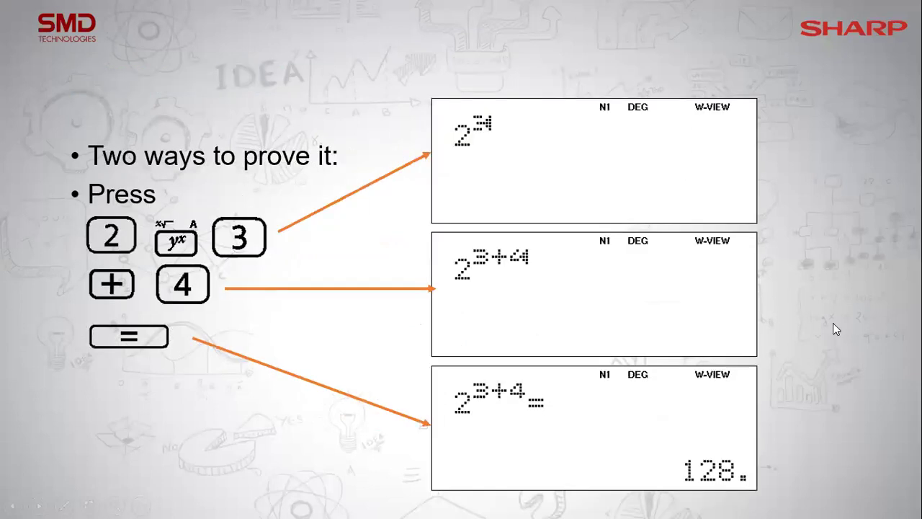
left_click(829, 326)
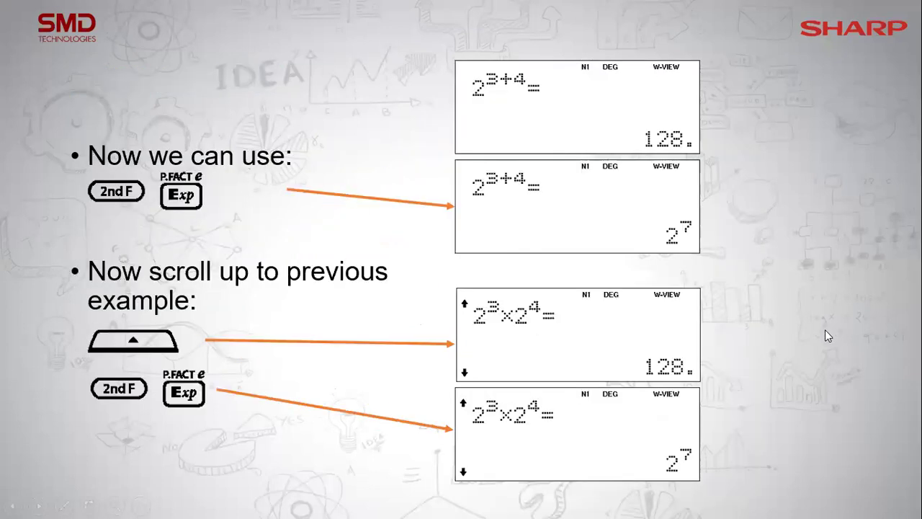
left_click(825, 330)
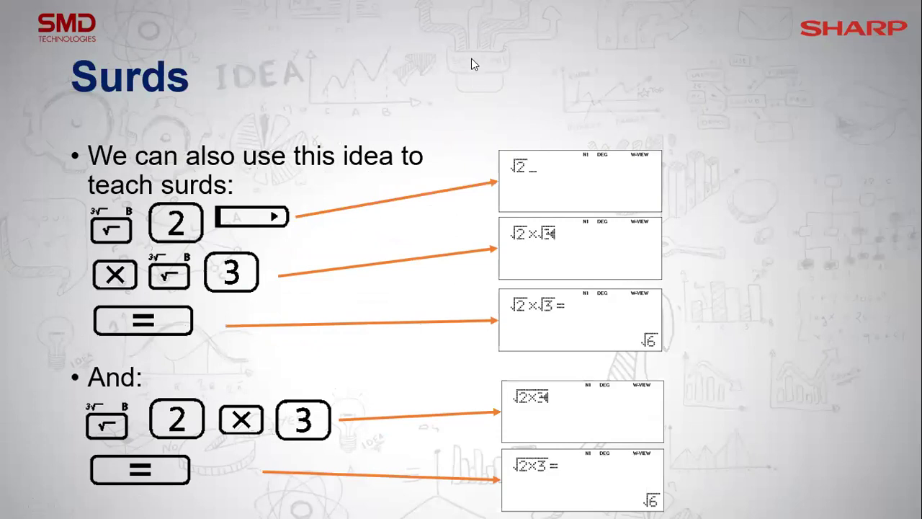
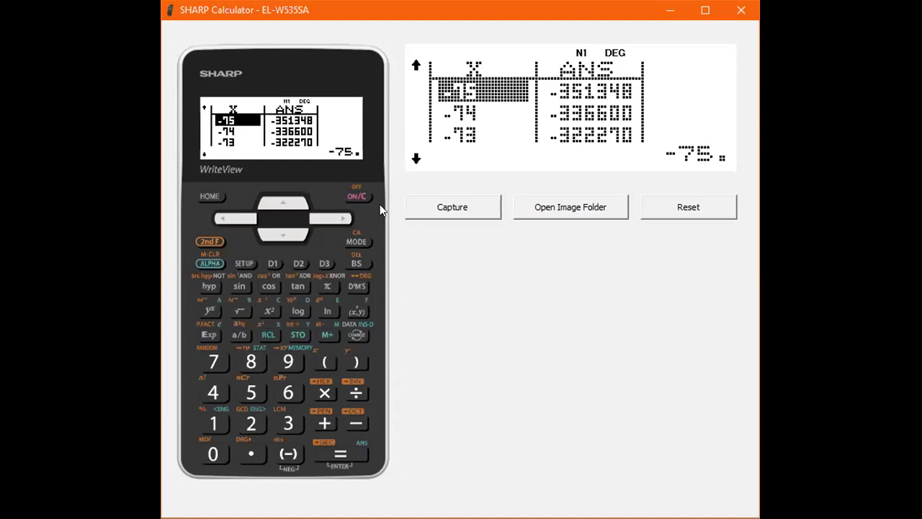
Step: Clear the old table and generate a new one for 9X, skipping function 2 and keeping start 0 and step 1
left_click(357, 197)
left_click(358, 197)
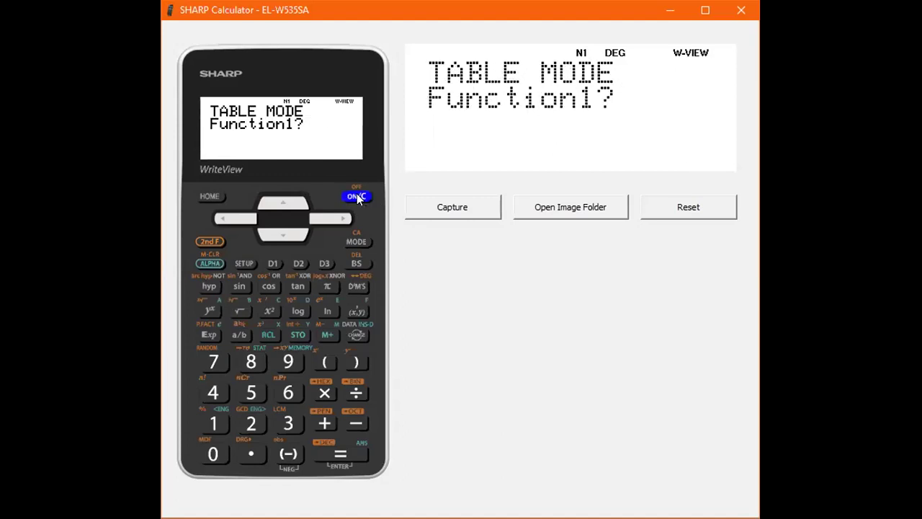
left_click(288, 362)
left_click(210, 263)
left_click(268, 334)
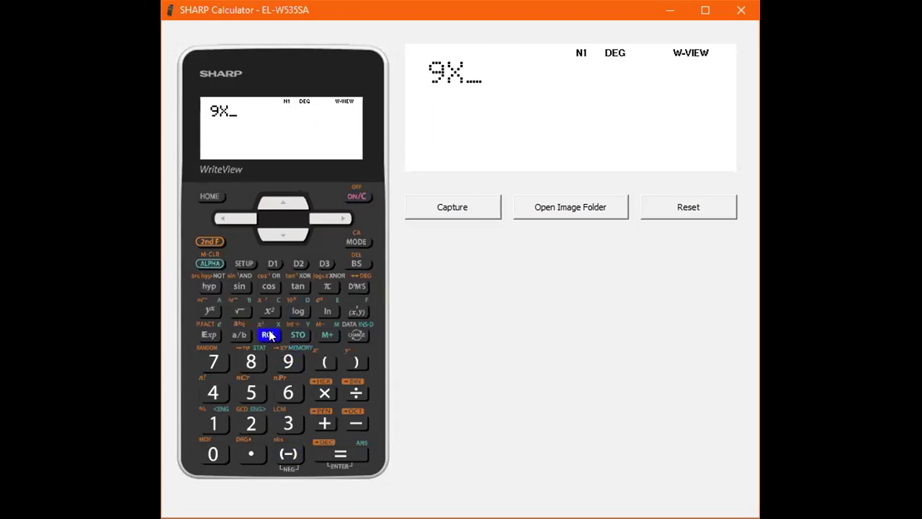
left_click(331, 455)
left_click(331, 454)
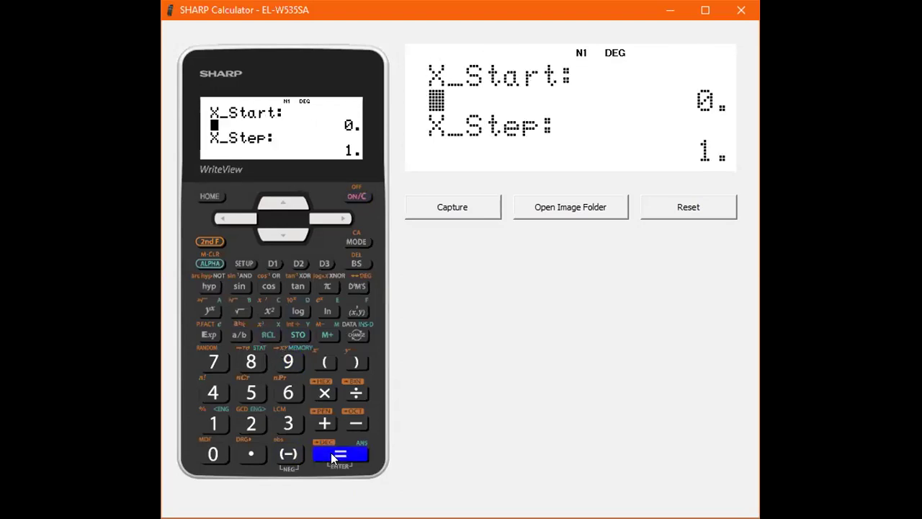
left_click(331, 452)
left_click(330, 452)
Step: Examine the multiples of nine in the table down to X = 30
left_click(282, 233)
left_click(282, 232)
left_click(282, 232)
left_click(281, 233)
left_click(282, 232)
left_click(282, 233)
left_click(282, 233)
left_click(281, 232)
left_click(282, 232)
left_click(282, 232)
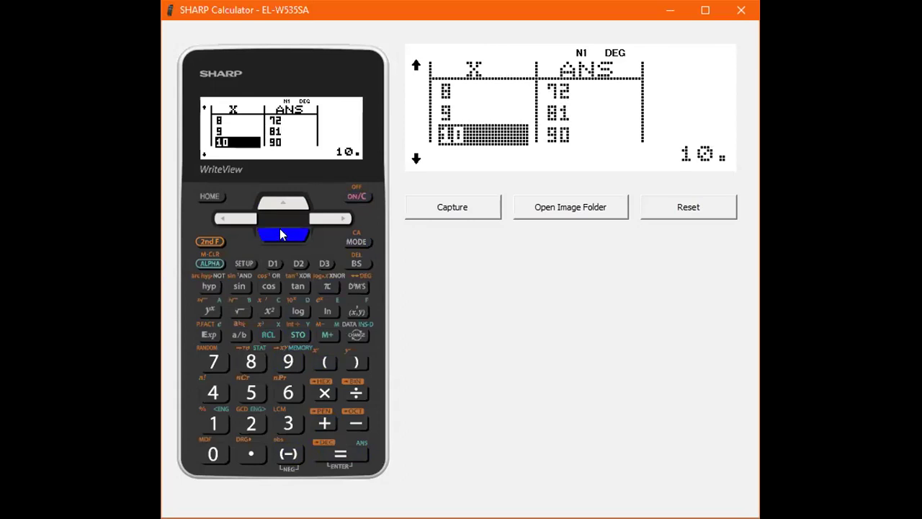
left_click(281, 232)
left_click(281, 233)
left_click(281, 233)
left_click(281, 233)
left_click(281, 233)
left_click(281, 233)
left_click(281, 233)
left_click(281, 233)
left_click(281, 233)
left_click(281, 233)
left_click(281, 233)
left_click(281, 232)
left_click(281, 233)
left_click(287, 236)
left_click(287, 236)
left_click(287, 236)
left_click(286, 232)
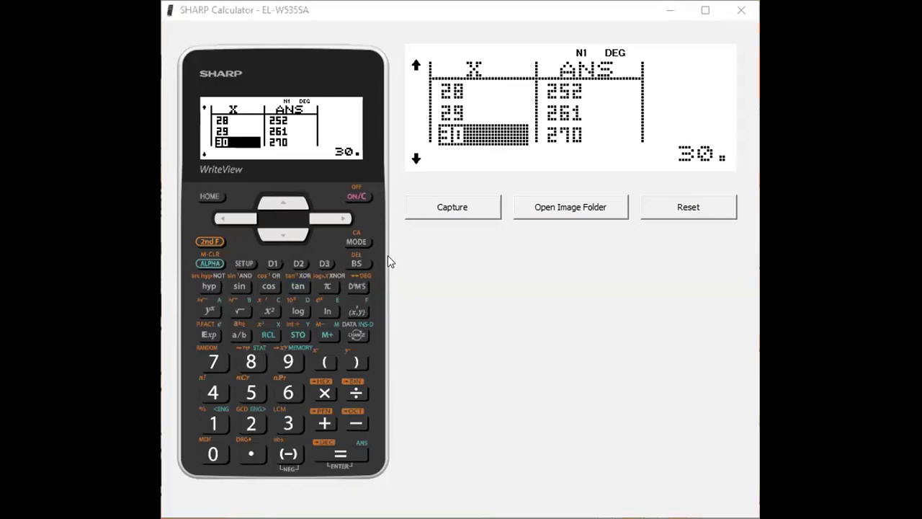
Step: Clear the 9X table and enter X³+13X²+34X−48 as the first table function
left_click(352, 196)
left_click(277, 334)
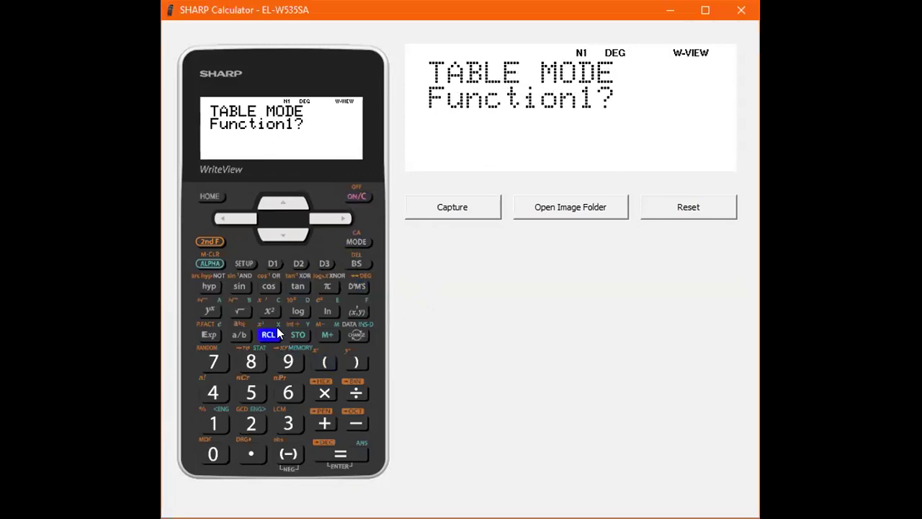
left_click(209, 310)
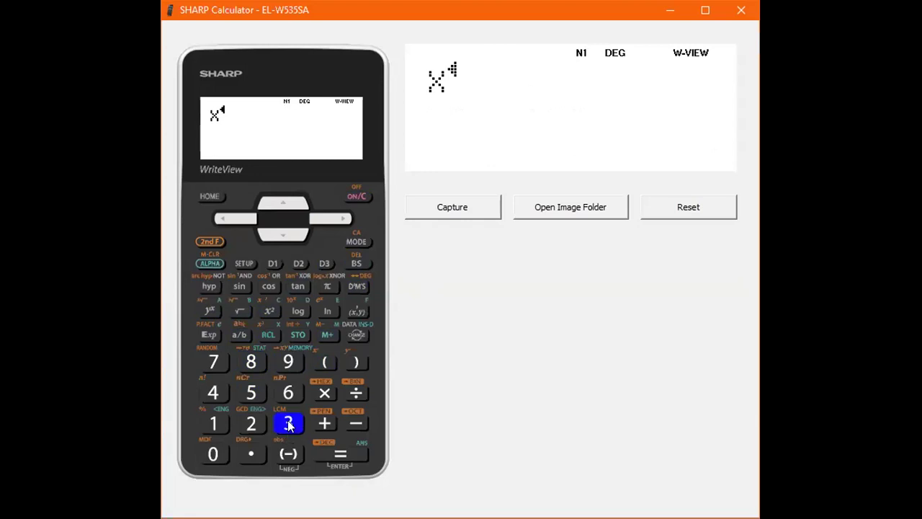
left_click(328, 424)
left_click(214, 424)
left_click(289, 424)
left_click(268, 333)
left_click(268, 309)
left_click(324, 422)
left_click(289, 424)
left_click(214, 393)
left_click(268, 334)
left_click(346, 426)
left_click(213, 393)
left_click(251, 362)
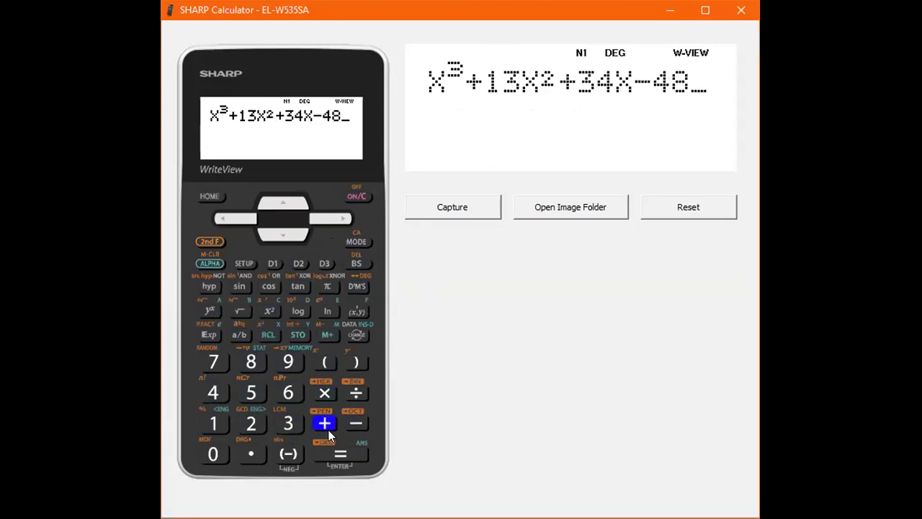
left_click(364, 459)
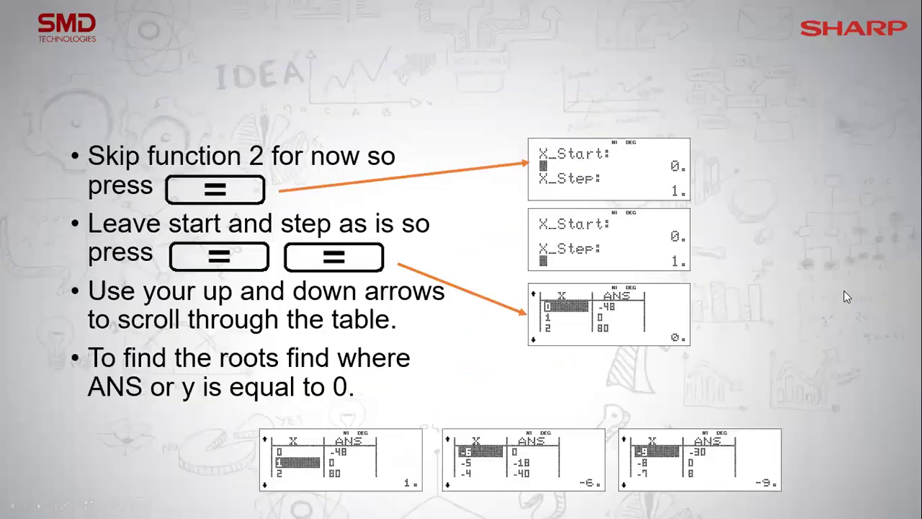
Step: Switch to the calculator emulator and enter 3X²+26X+34 as the second table function
left_click(844, 292)
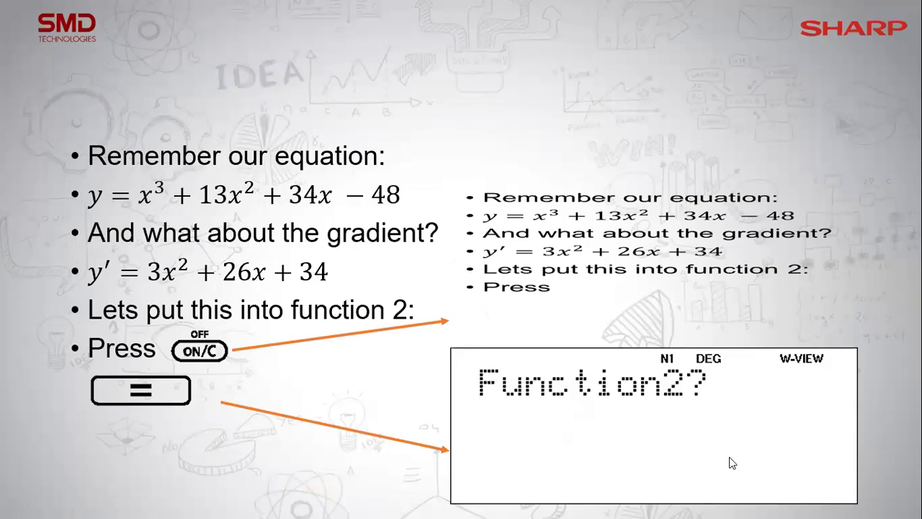
key("alt+Tab")
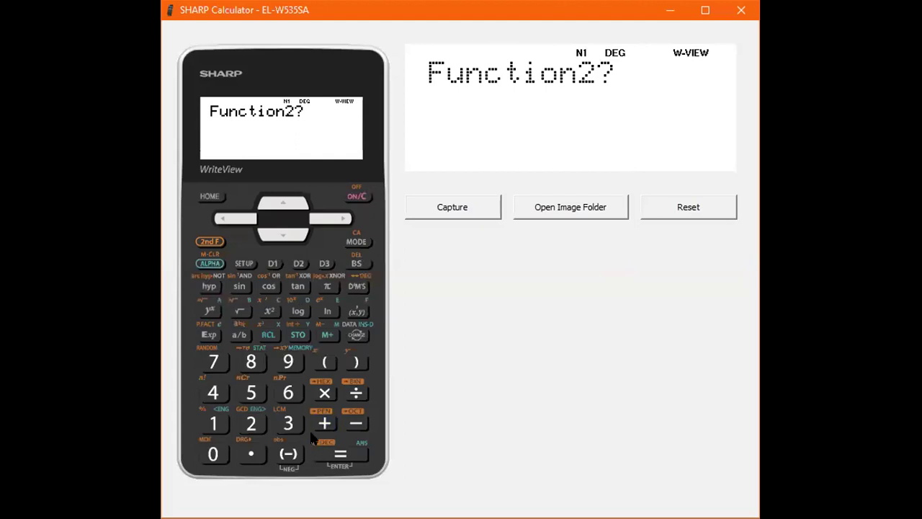
left_click(288, 424)
left_click(268, 335)
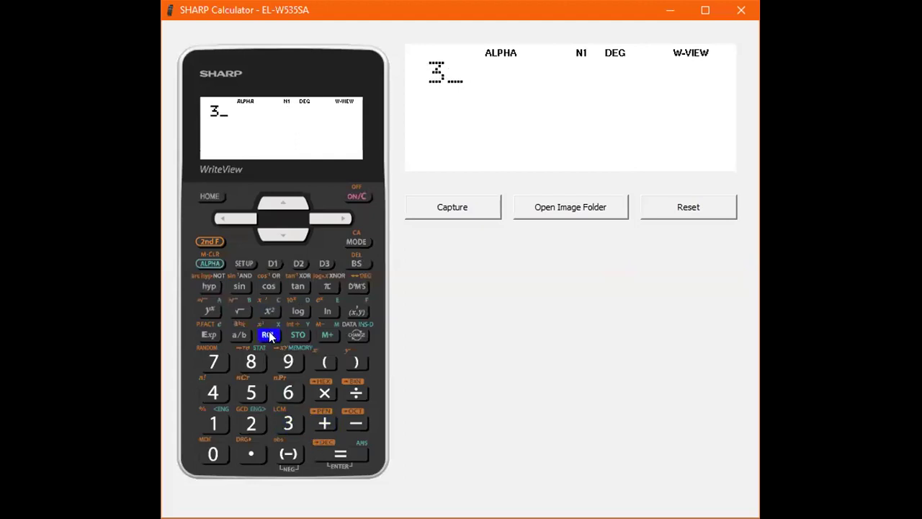
left_click(268, 335)
left_click(267, 316)
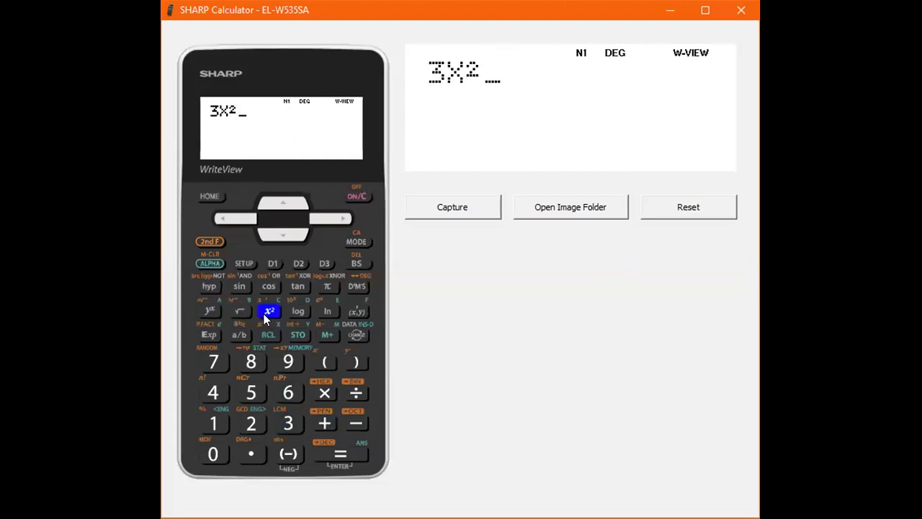
left_click(324, 423)
left_click(251, 423)
left_click(287, 393)
left_click(270, 332)
left_click(324, 424)
left_click(287, 423)
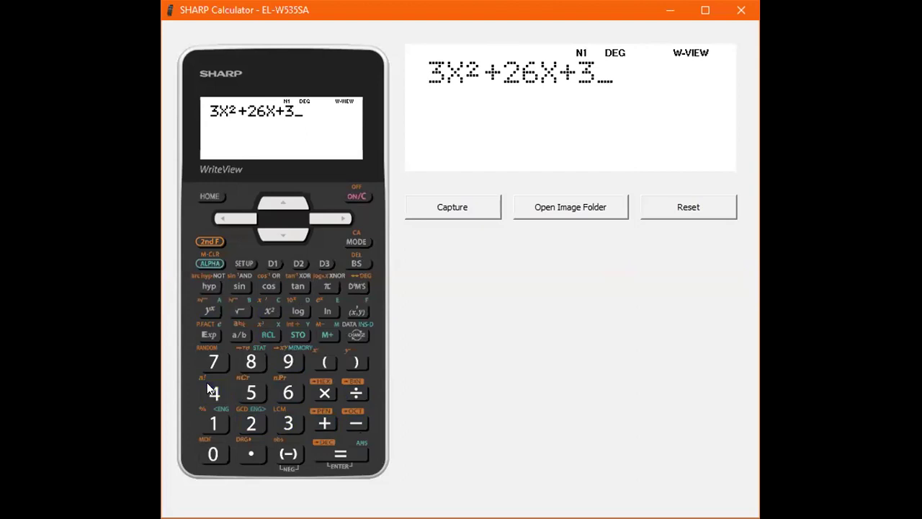
left_click(209, 390)
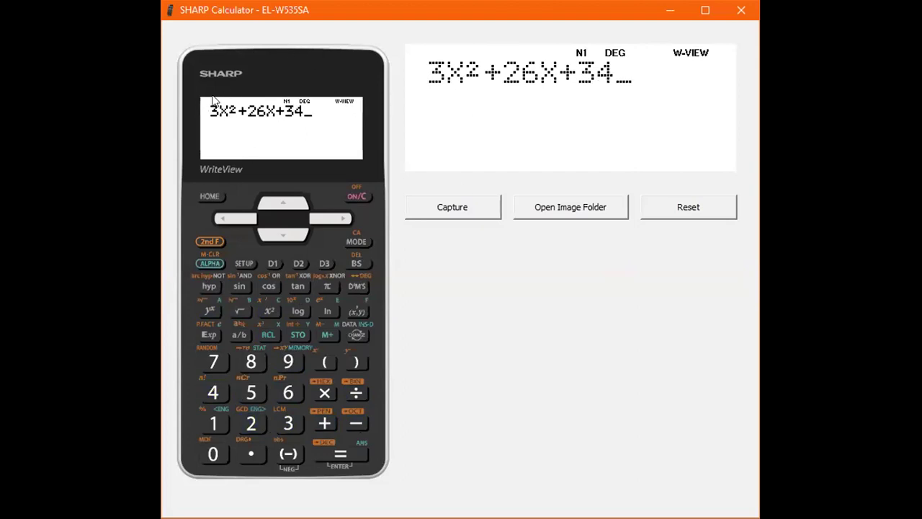
Step: Generate the two-function table, keeping start 0 and step 1
left_click(354, 454)
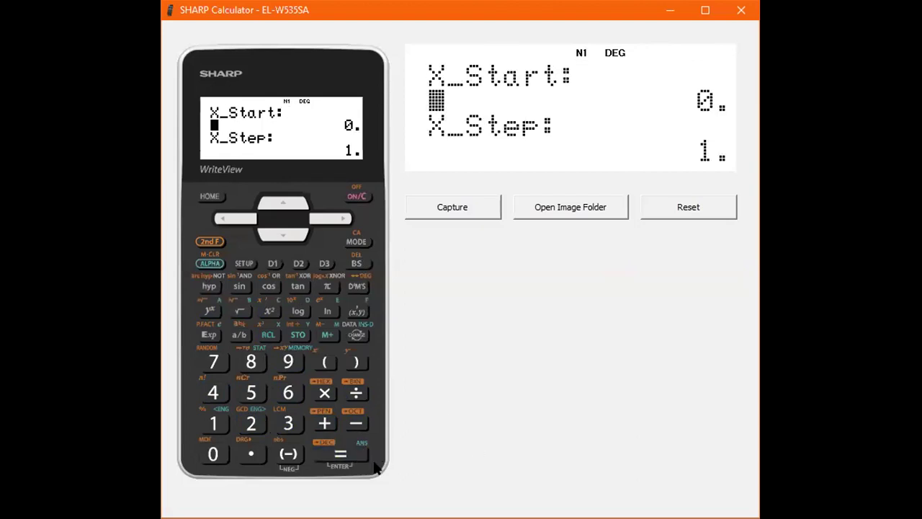
left_click(362, 456)
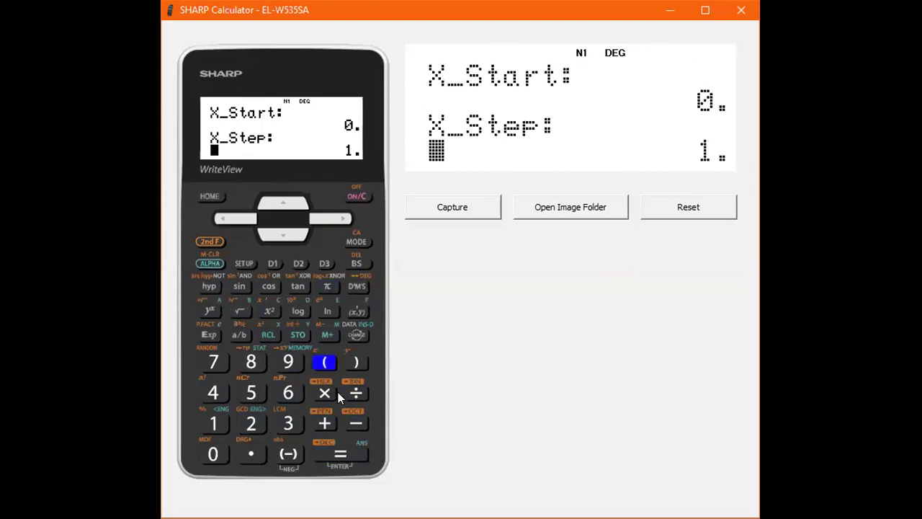
left_click(348, 454)
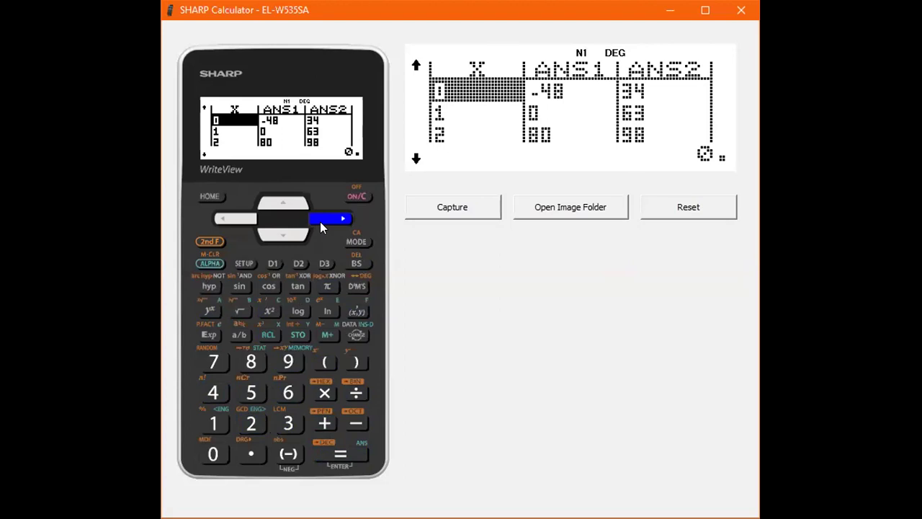
Step: Examine the gradient values in the ANS2 column from X = 0 through X = 12
left_click(320, 221)
left_click(325, 220)
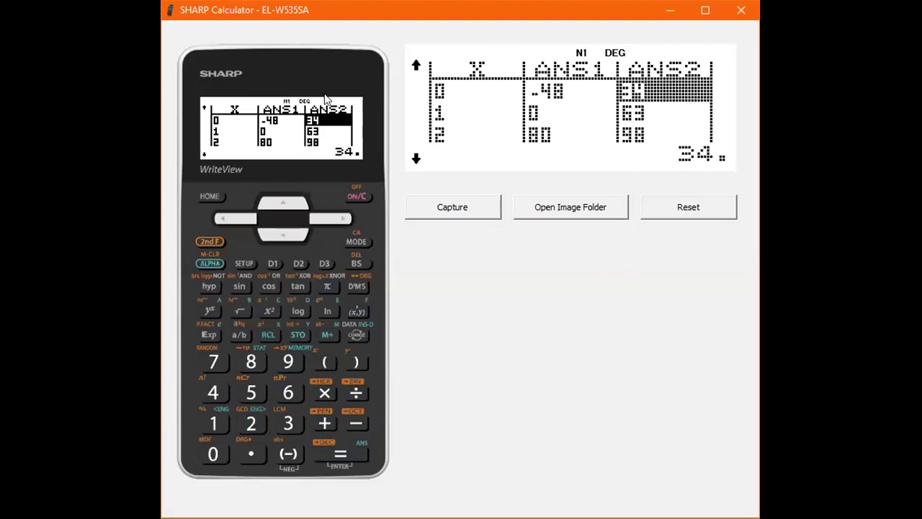
left_click(300, 237)
left_click(286, 206)
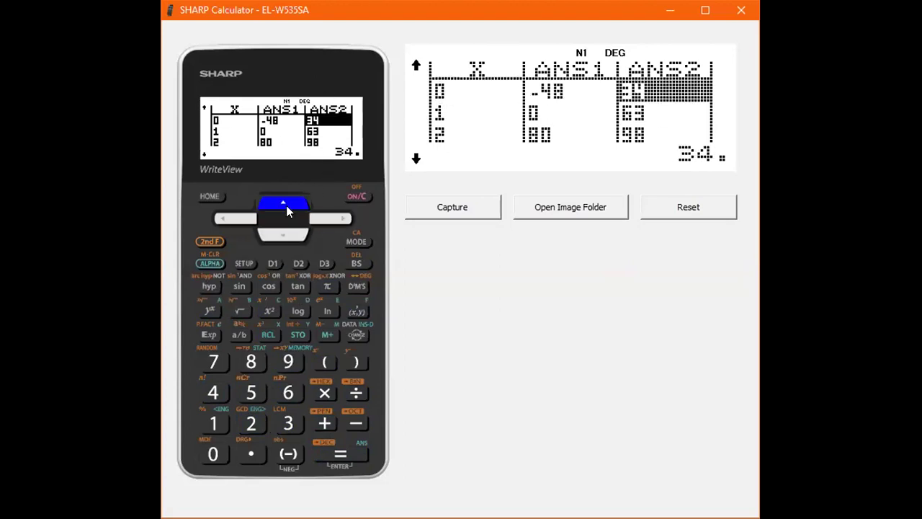
left_click(286, 239)
left_click(286, 240)
left_click(285, 238)
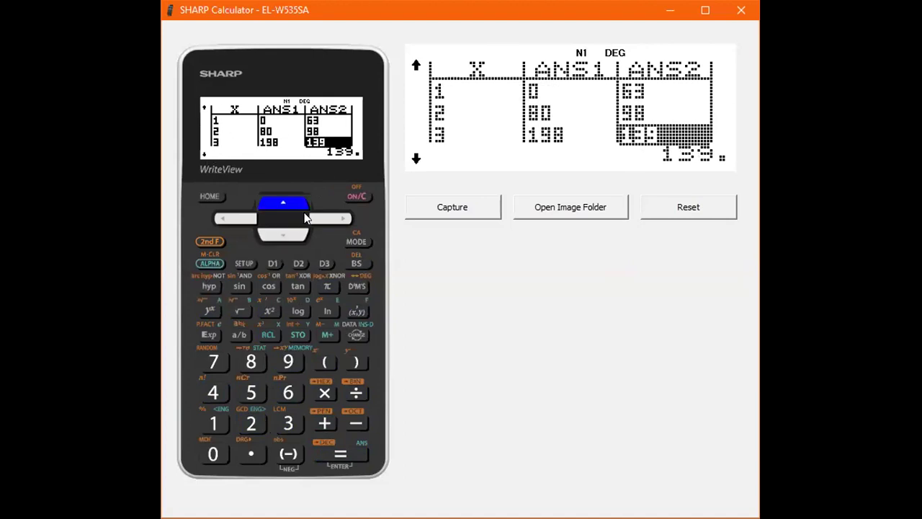
left_click(285, 235)
left_click(285, 235)
left_click(286, 235)
left_click(286, 235)
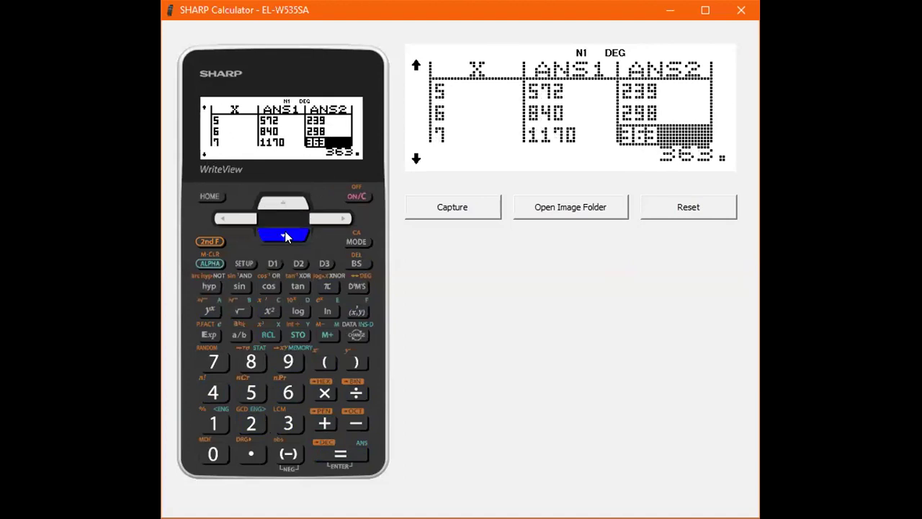
left_click(285, 234)
left_click(285, 235)
left_click(286, 235)
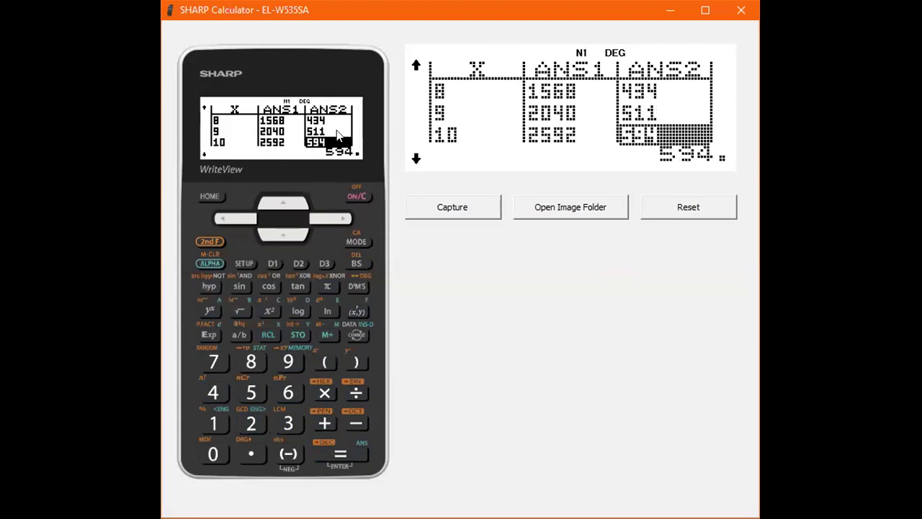
left_click(285, 235)
left_click(286, 235)
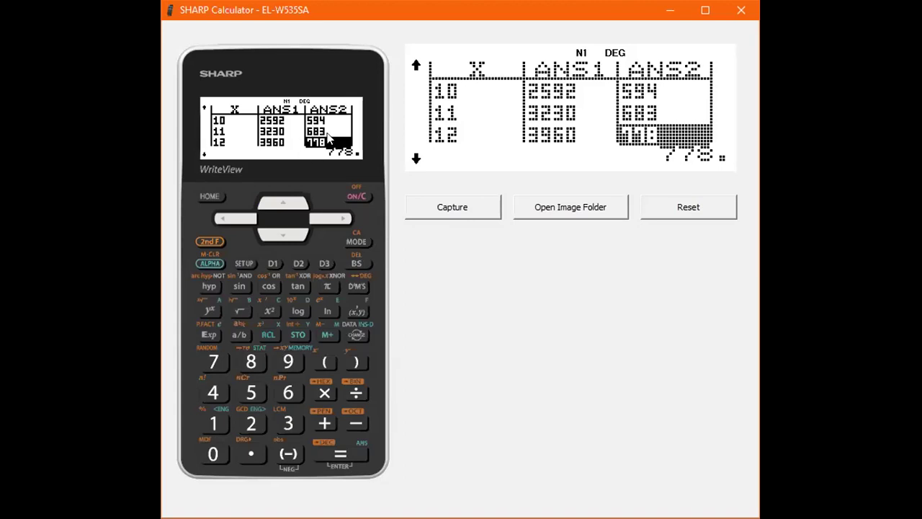
Step: Examine the ANS2 values back to X = −5 for sign changes, then return to X = −1
left_click(288, 201)
left_click(287, 201)
left_click(287, 201)
left_click(287, 204)
left_click(287, 204)
left_click(287, 204)
left_click(288, 204)
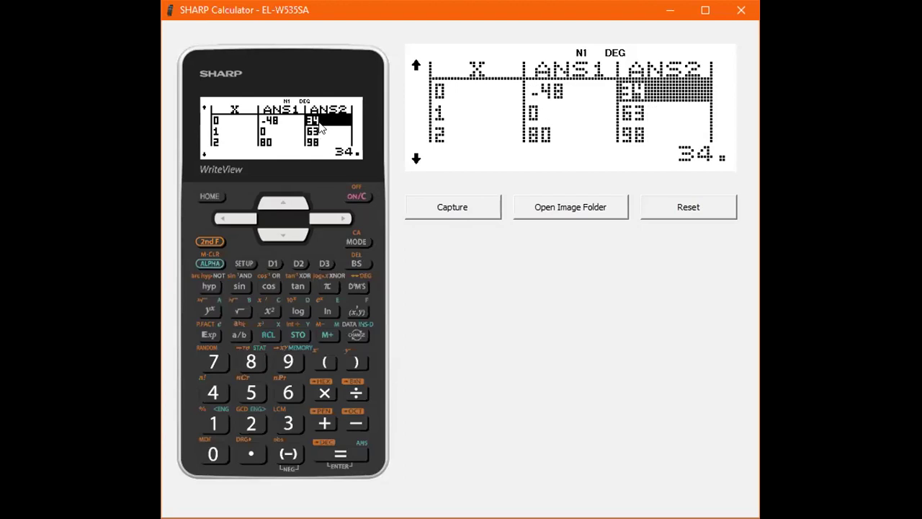
left_click(292, 202)
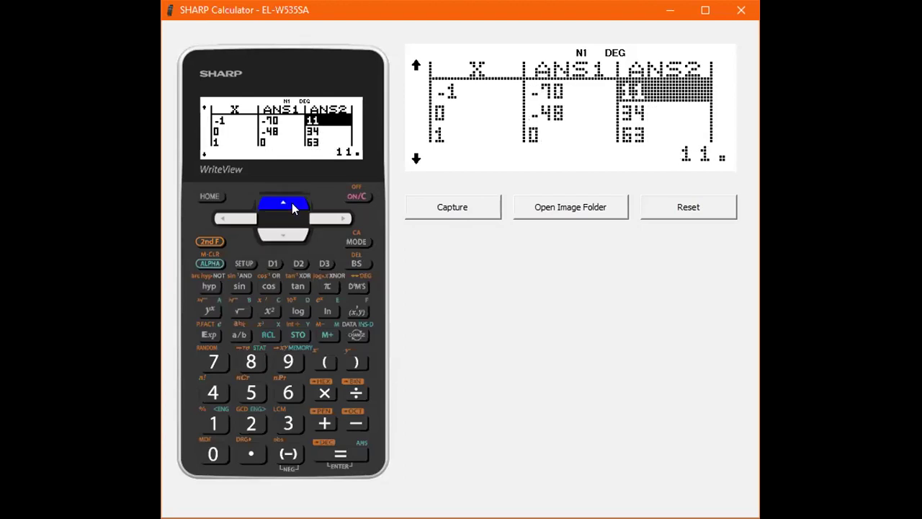
left_click(291, 203)
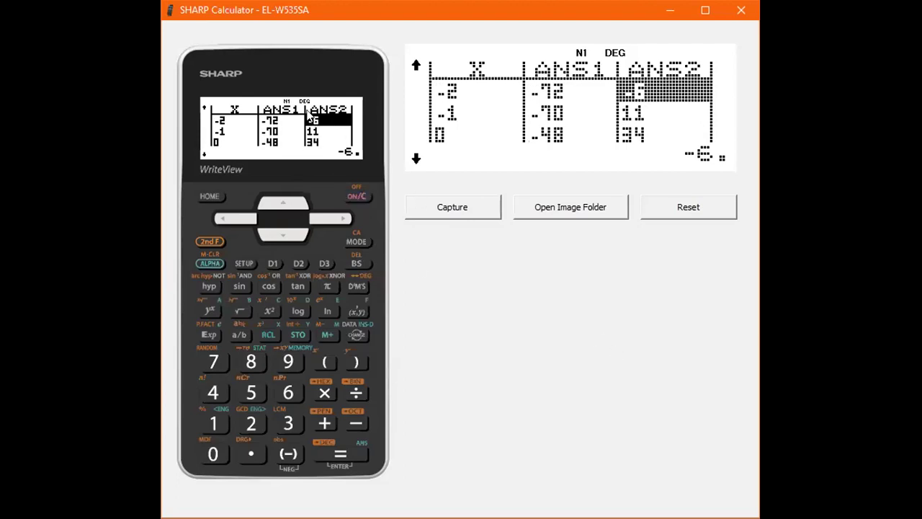
left_click(289, 204)
left_click(287, 202)
left_click(288, 202)
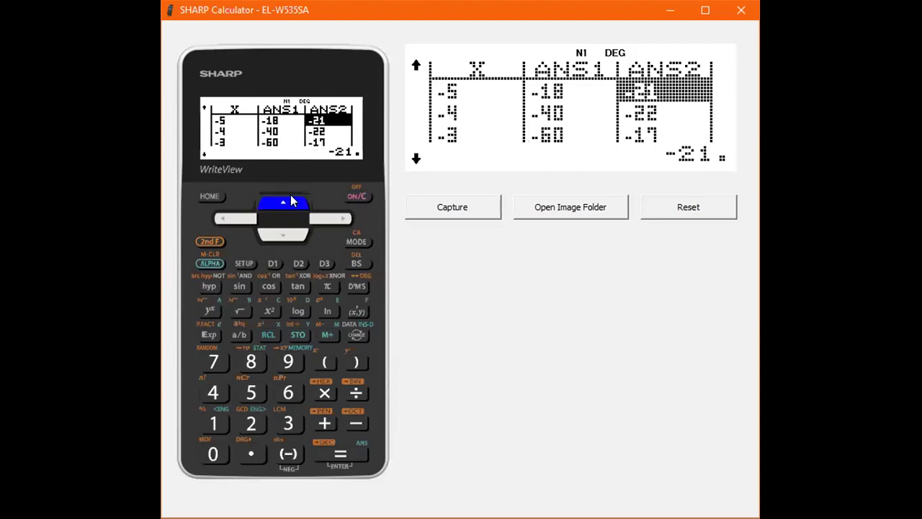
left_click(292, 233)
left_click(292, 233)
left_click(290, 231)
left_click(290, 231)
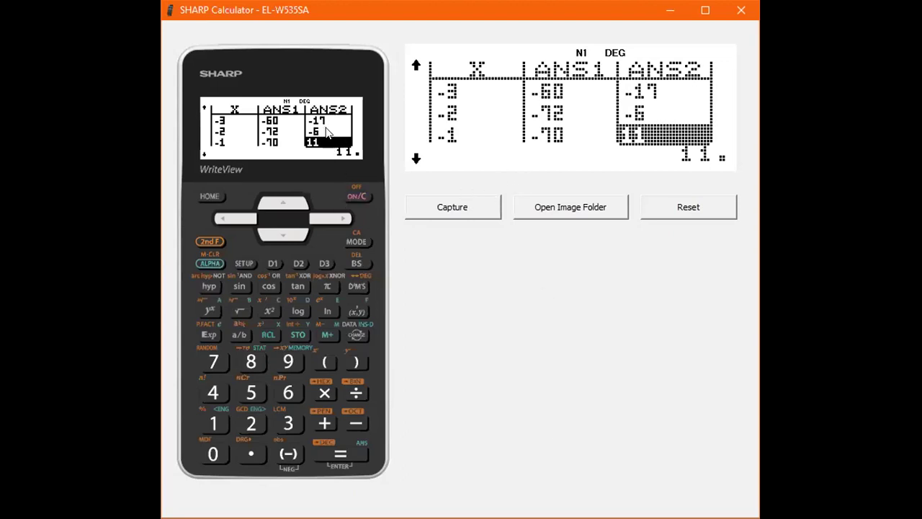
Step: Compare the ANS1 and ANS2 values from X = −1 to X = −8, looking for roots and gradient sign changes
left_click(286, 207)
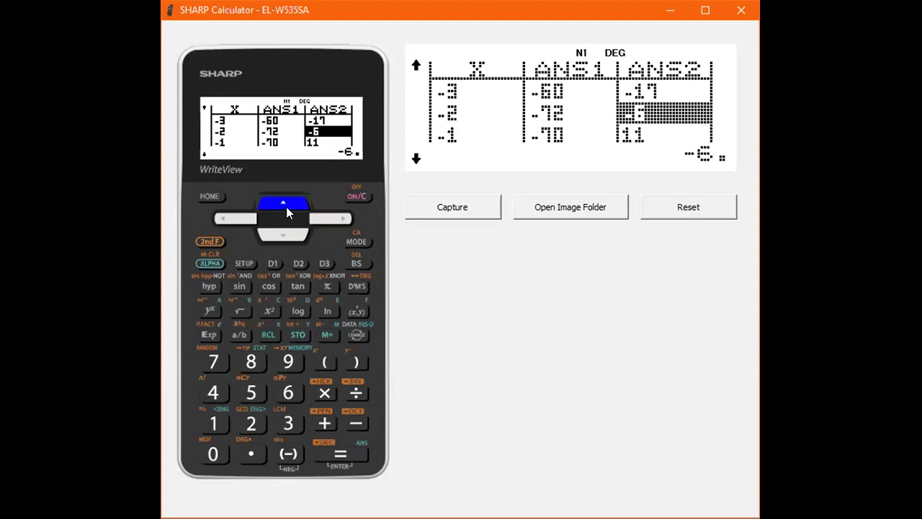
left_click(286, 207)
left_click(286, 207)
left_click(286, 207)
left_click(284, 206)
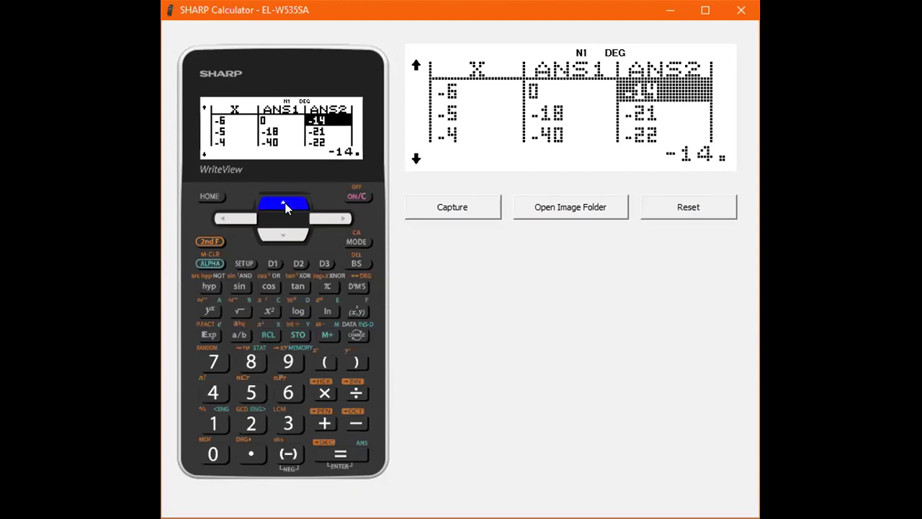
left_click(283, 205)
left_click(282, 202)
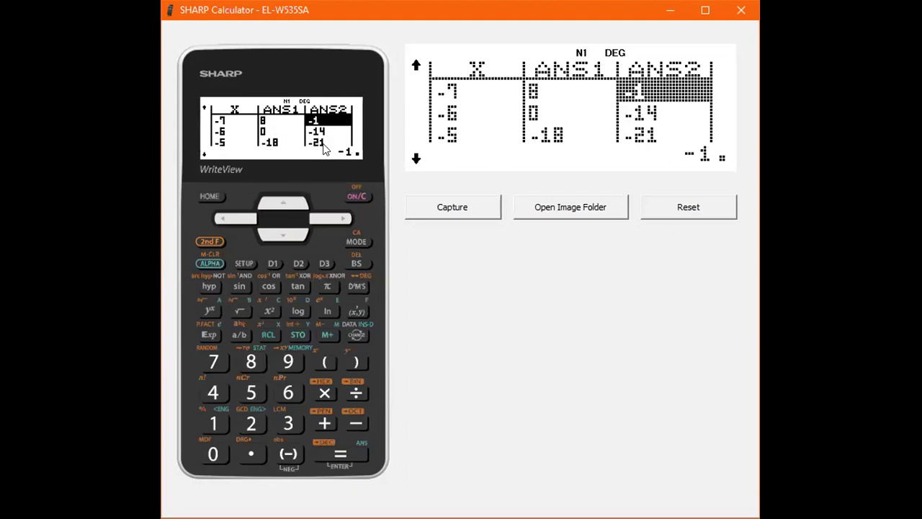
left_click(283, 203)
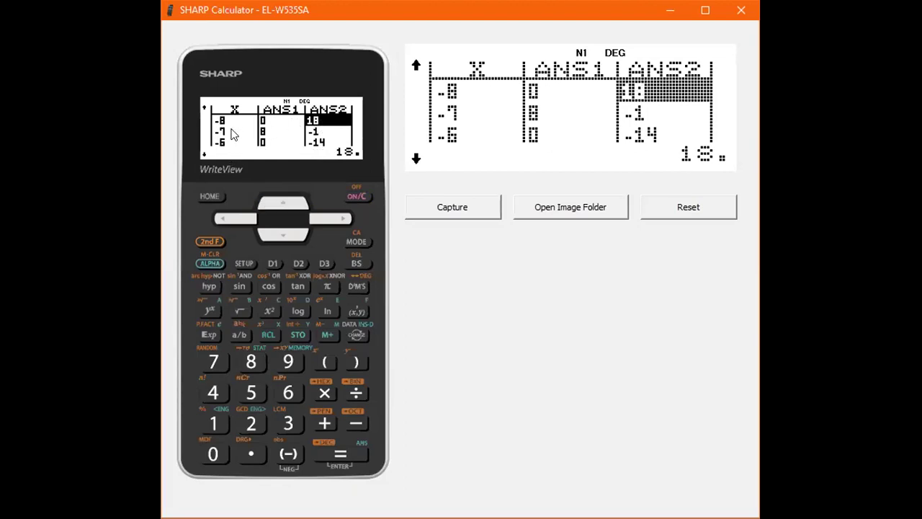
left_click(292, 196)
key("Up")
key("Up")
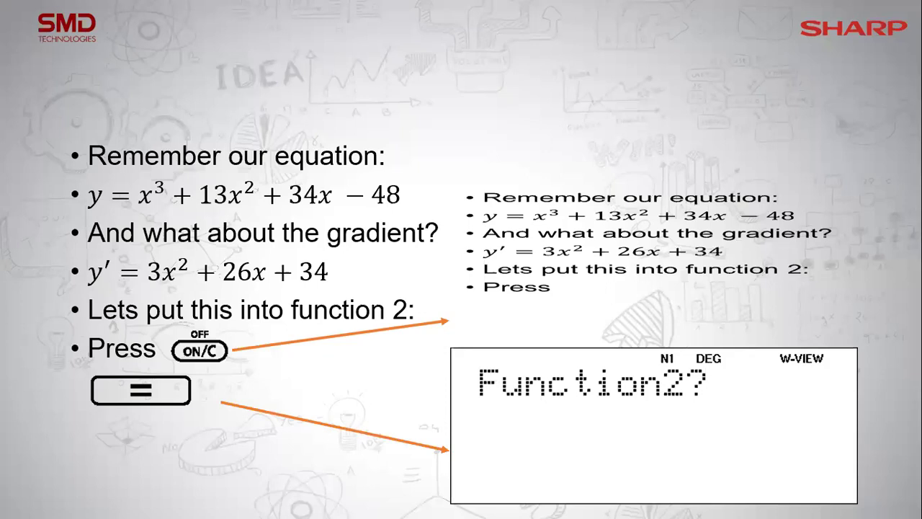
Step: Switch to the slide, sketch a cubic curve extending steeply at both ends, and draw a box around its two turning points
mouse_move(546, 167)
left_mouse_down()
mouse_move(573, 118)
mouse_move(608, 149)
mouse_move(628, 115)
left_mouse_up()
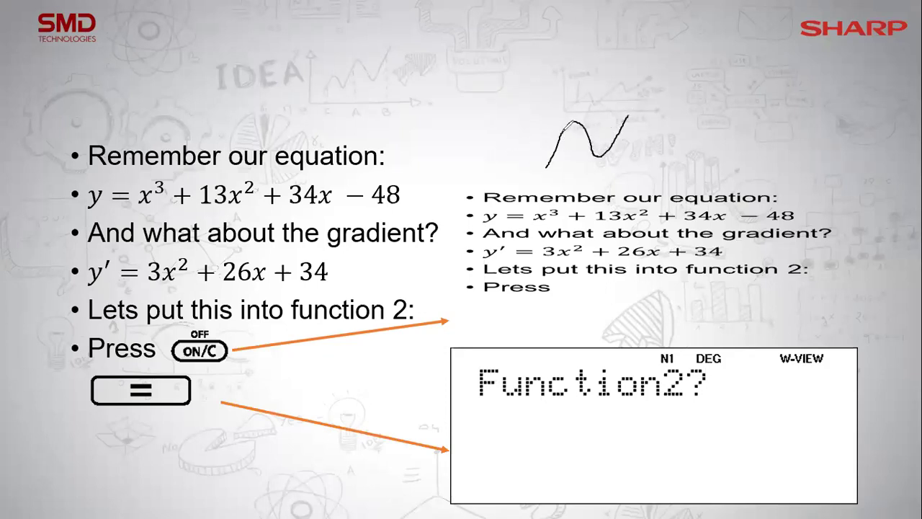
mouse_move(561, 135)
left_mouse_down()
mouse_move(519, 237)
mouse_move(490, 400)
left_mouse_up()
left_click_drag(629, 115, 637, 33)
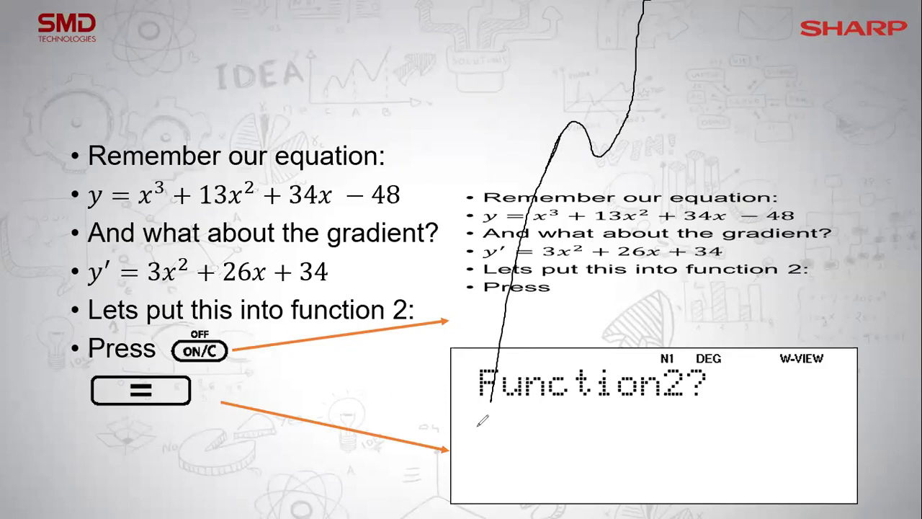
mouse_move(641, 108)
left_mouse_down()
mouse_move(552, 112)
mouse_move(534, 138)
mouse_move(576, 173)
mouse_move(659, 155)
mouse_move(638, 92)
left_mouse_up()
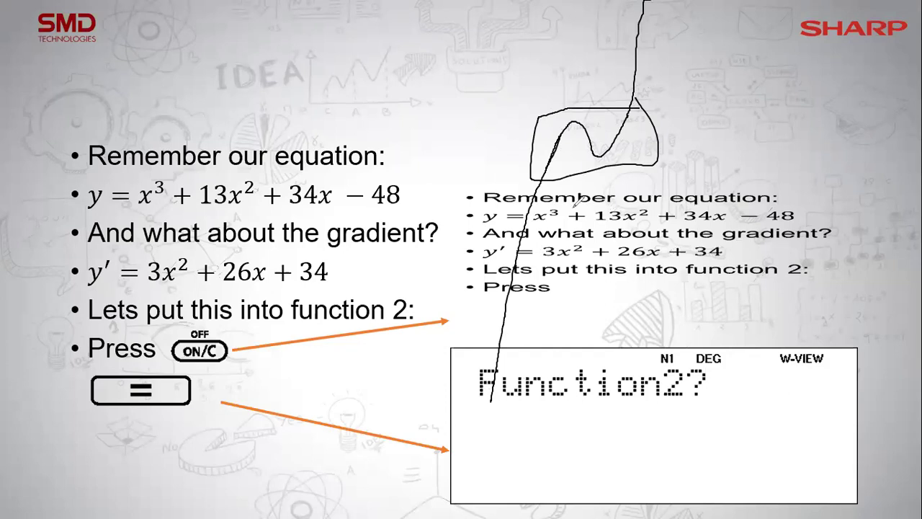
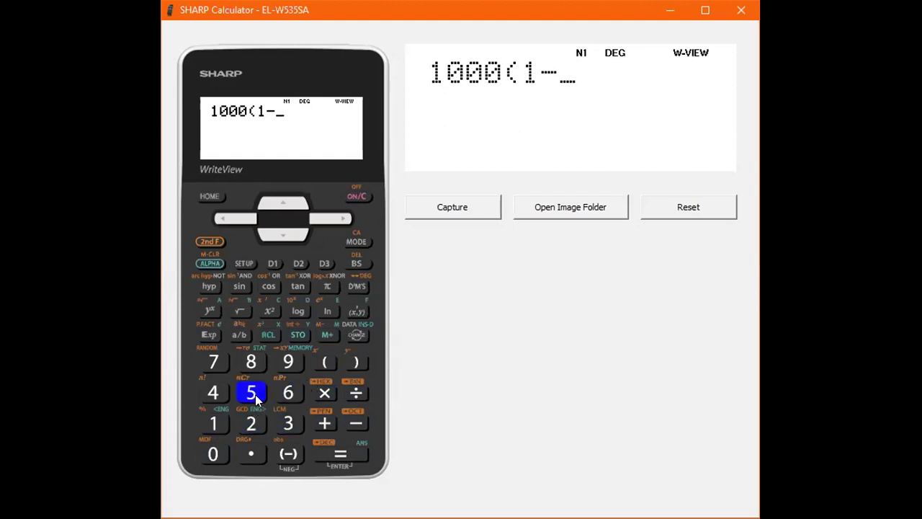
Step: Complete the first table function as 1000(1−5/100×X) in the calculator emulator and confirm it
left_click(252, 395)
left_click(241, 334)
left_click(216, 423)
left_click(214, 454)
left_click(215, 454)
left_click(325, 217)
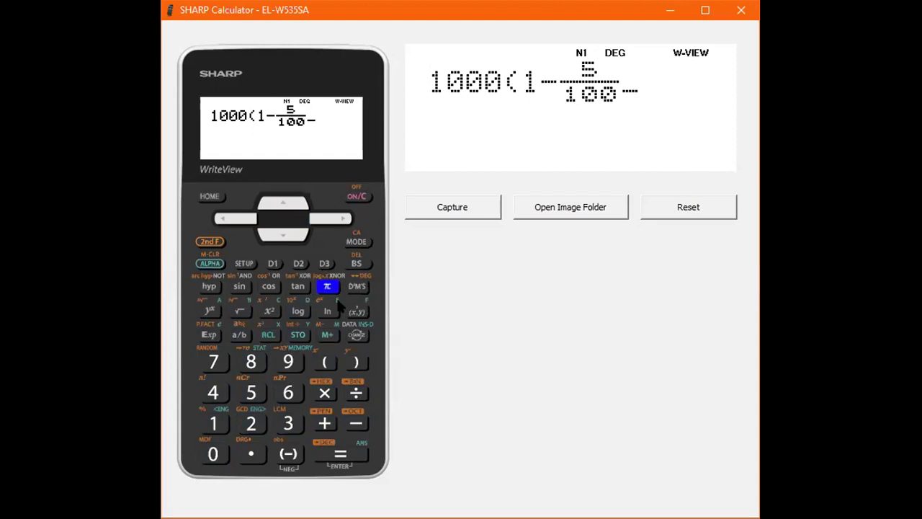
left_click(324, 393)
left_click(274, 336)
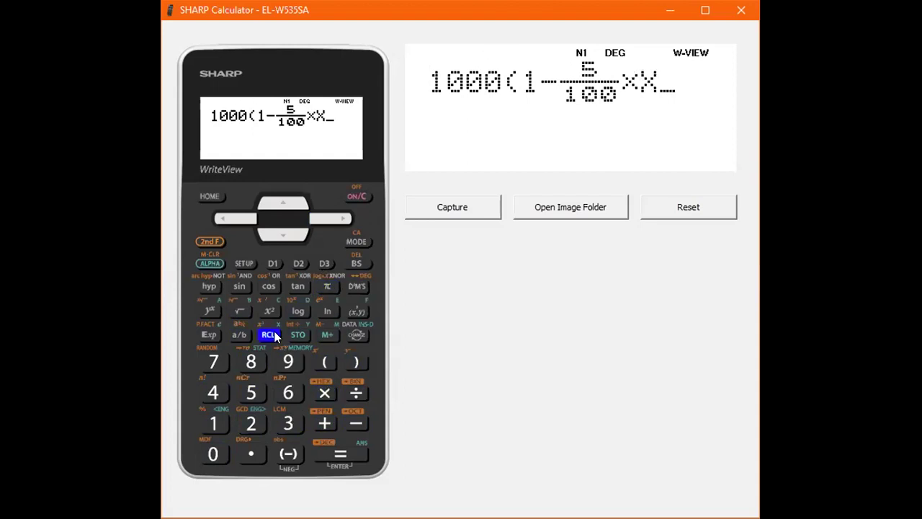
left_click(350, 365)
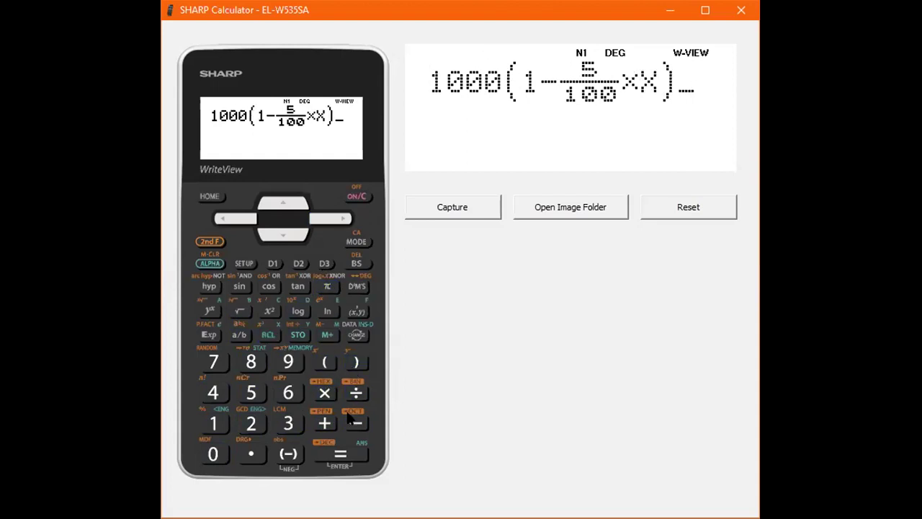
left_click(347, 453)
Step: Clear the second table function and begin its replacement with 1000(1−5
left_click(357, 196)
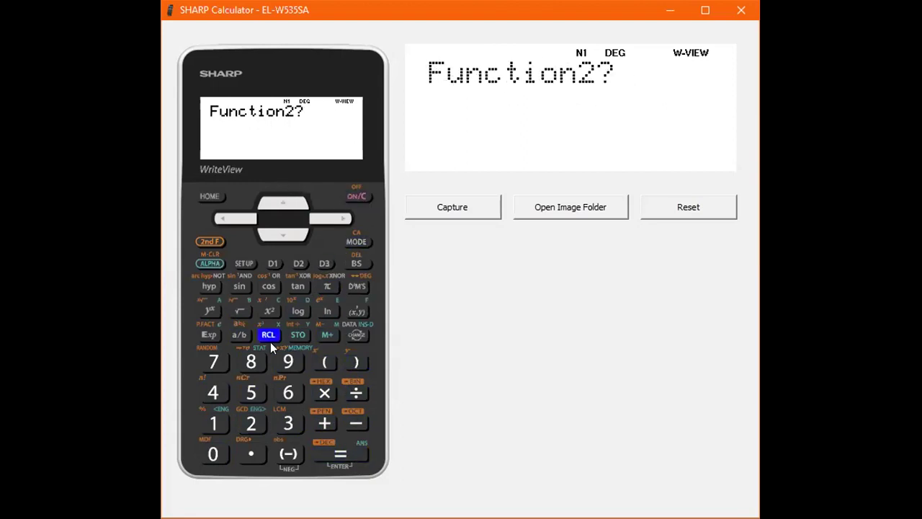
left_click(216, 421)
left_click(214, 452)
left_click(221, 450)
left_click(220, 451)
left_click(325, 362)
left_click(218, 420)
left_click(352, 423)
left_click(250, 392)
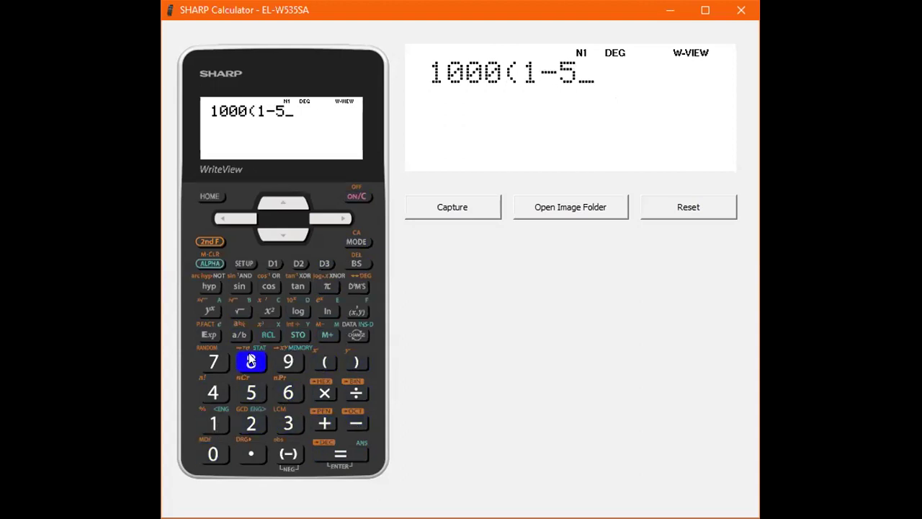
Step: Put the 5 over 100, close the bracket and raise it to the power X, completing 1000(1−5/100)^X
left_click(238, 334)
left_click(214, 454)
left_click(214, 454)
left_click(331, 218)
left_click(355, 363)
left_click(232, 290)
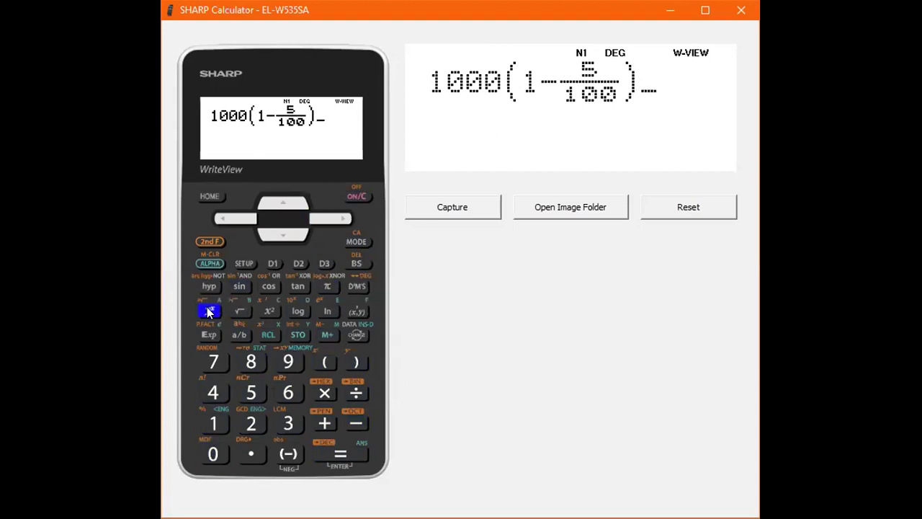
left_click(274, 361)
left_click(305, 264)
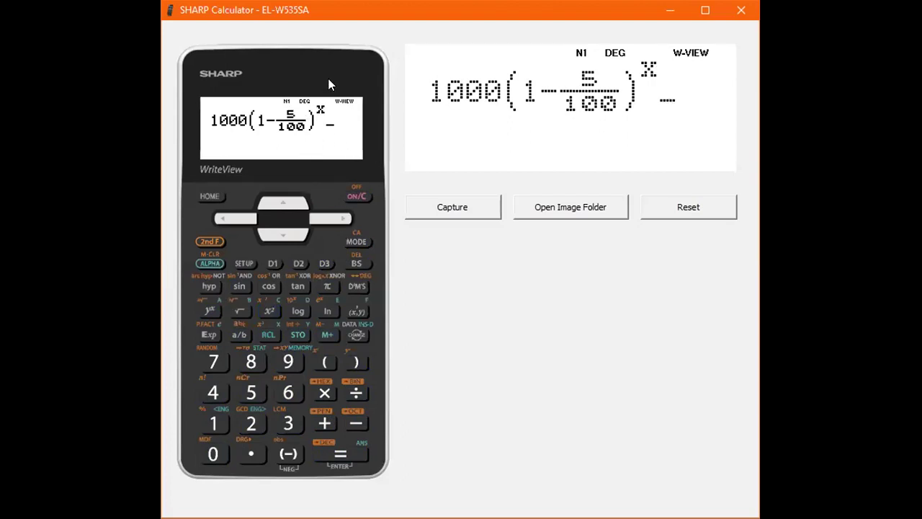
Step: Confirm the second function and generate the table with X start 0 and step 1
left_click(351, 451)
left_click(351, 451)
left_click(351, 451)
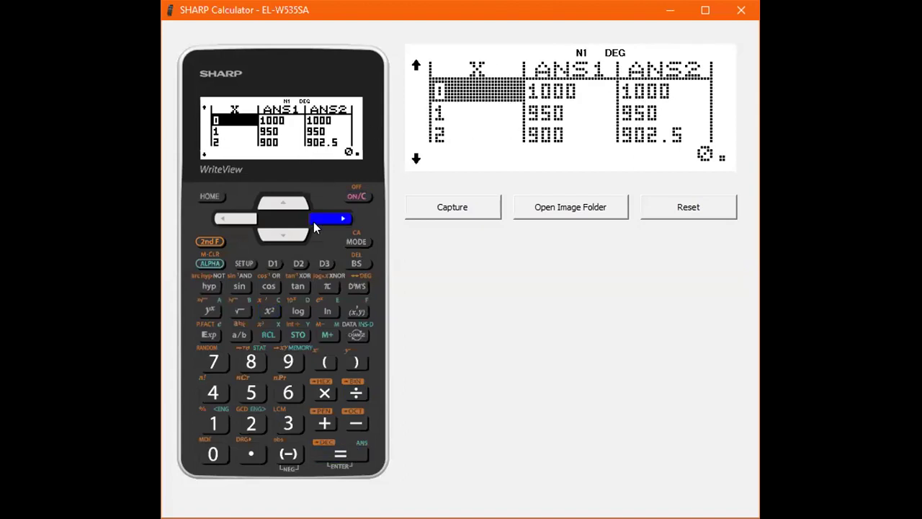
Step: Compare the first-year values in both answer columns, then examine the ANS1 straight-line depreciation values down to X = 7
left_click(317, 225)
left_click(317, 225)
left_click(283, 232)
left_click(235, 218)
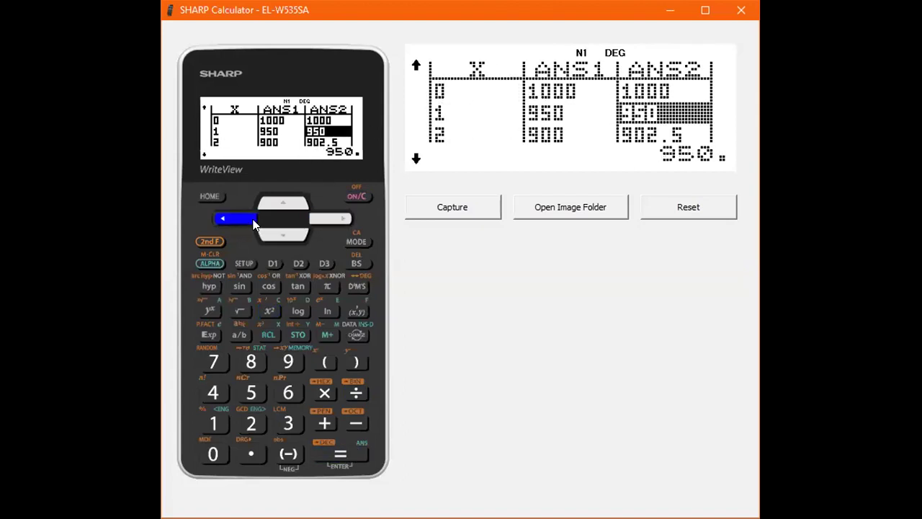
left_click(328, 218)
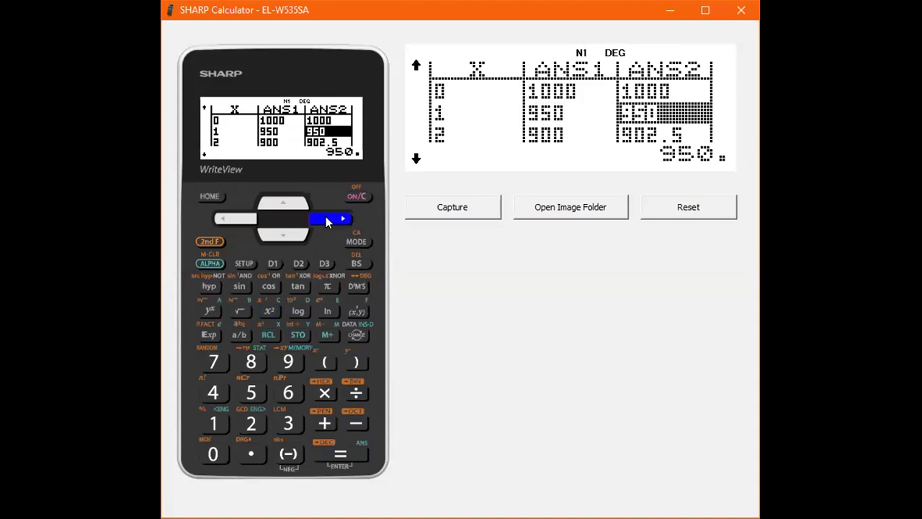
left_click(241, 218)
left_click(281, 237)
left_click(281, 237)
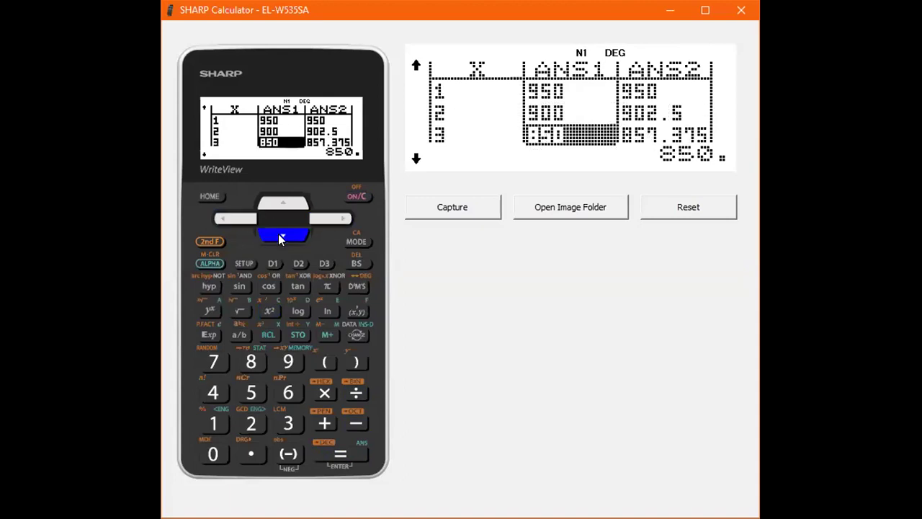
left_click(281, 237)
left_click(273, 232)
left_click(273, 232)
left_click(273, 232)
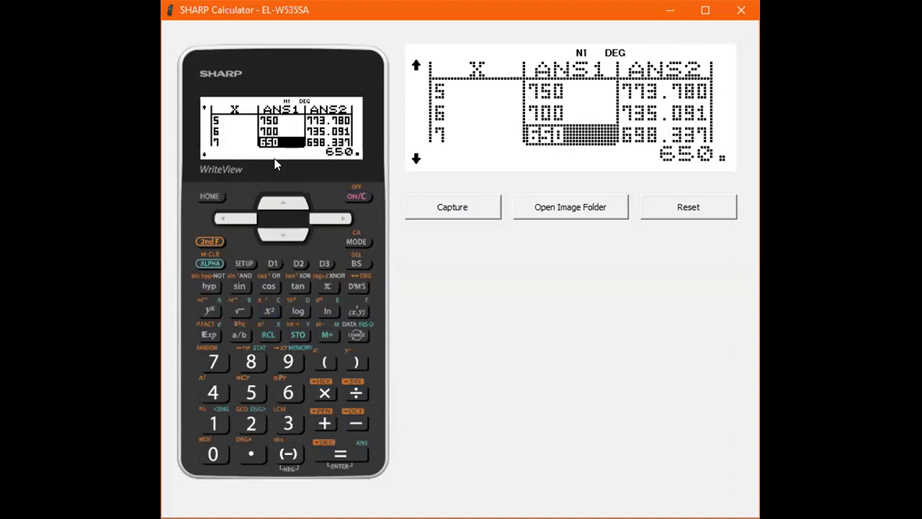
Step: Return to X = 0 and examine the ANS2 reducing-balance depreciation values down to X = 7
left_click(281, 203)
left_click(281, 203)
left_click(281, 203)
left_click(281, 203)
left_click(281, 203)
left_click(281, 203)
left_click(281, 203)
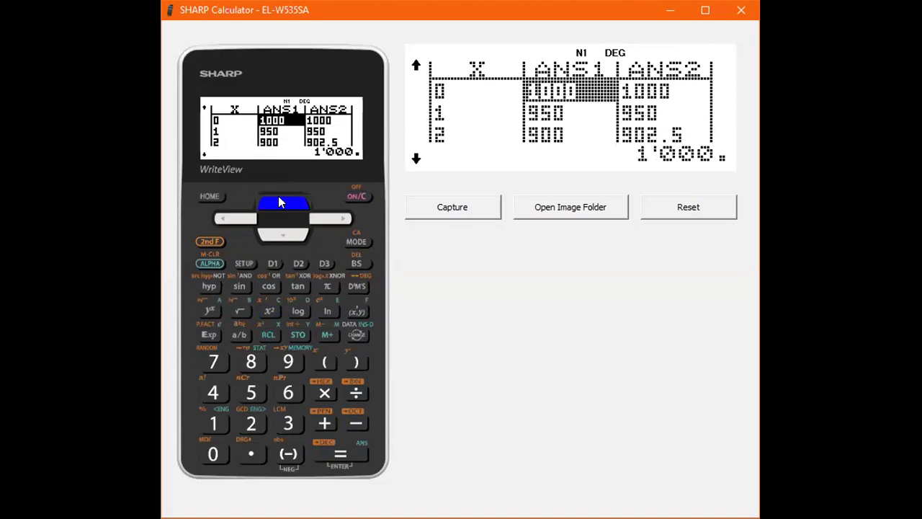
left_click(315, 216)
left_click(283, 239)
left_click(283, 240)
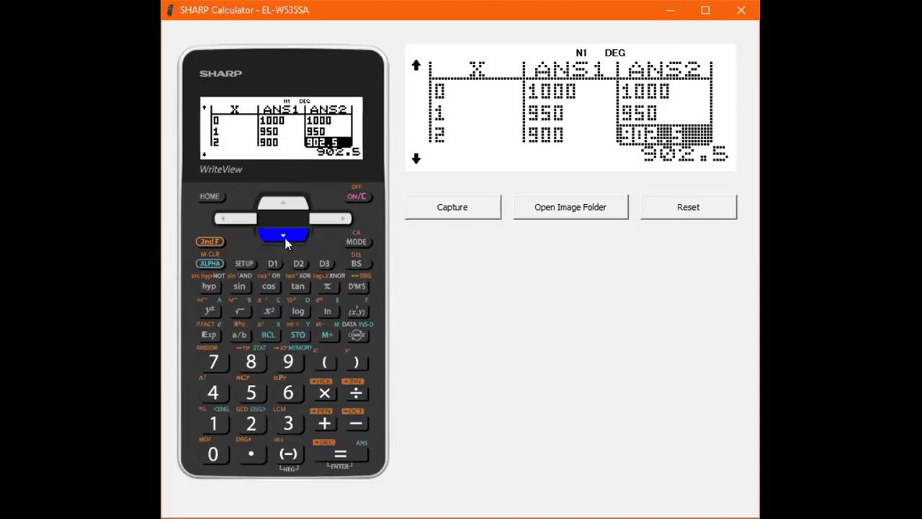
left_click(285, 241)
left_click(285, 239)
left_click(284, 239)
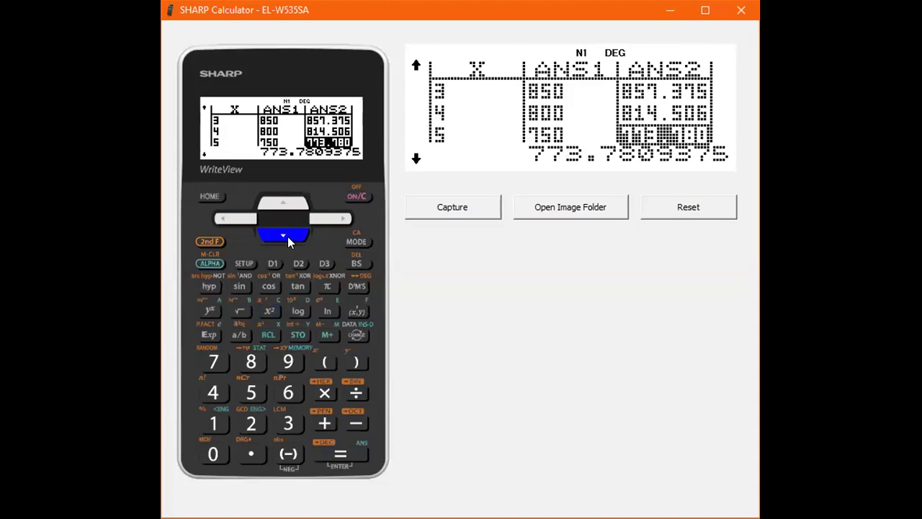
left_click(284, 236)
left_click(284, 236)
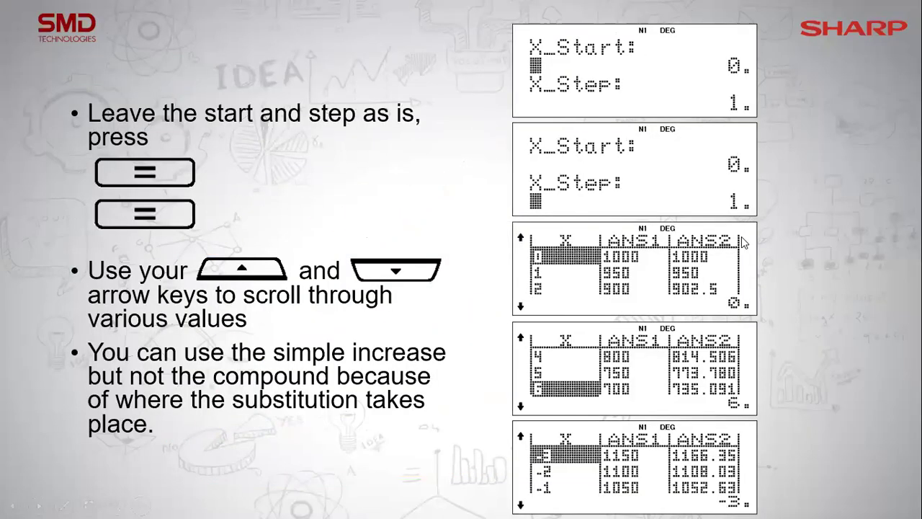
Step: Back in the calculator emulator, begin a new first table function as a fraction whose numerator starts with X(1−(1+
left_click(758, 239)
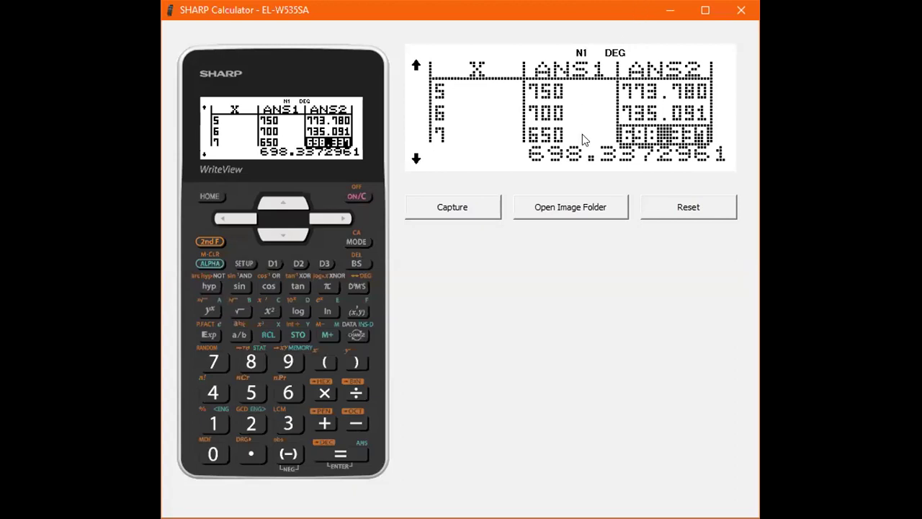
left_click(358, 194)
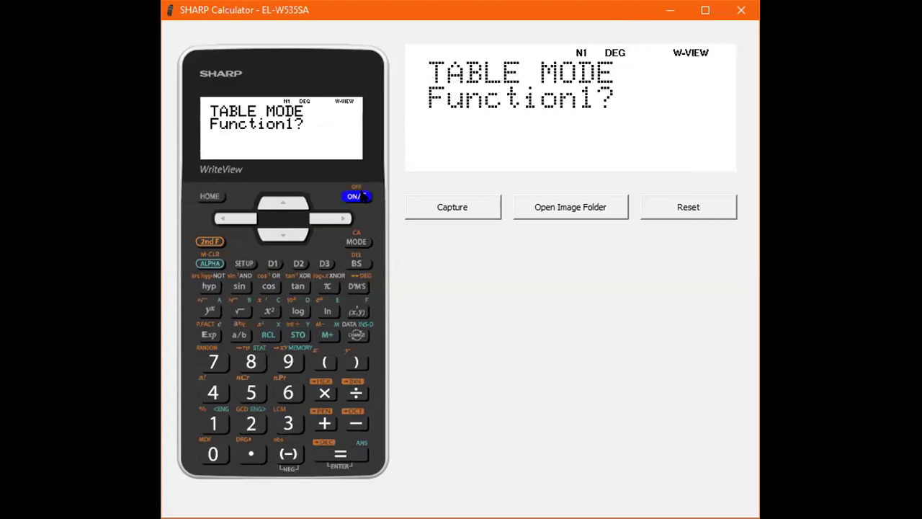
left_click(239, 336)
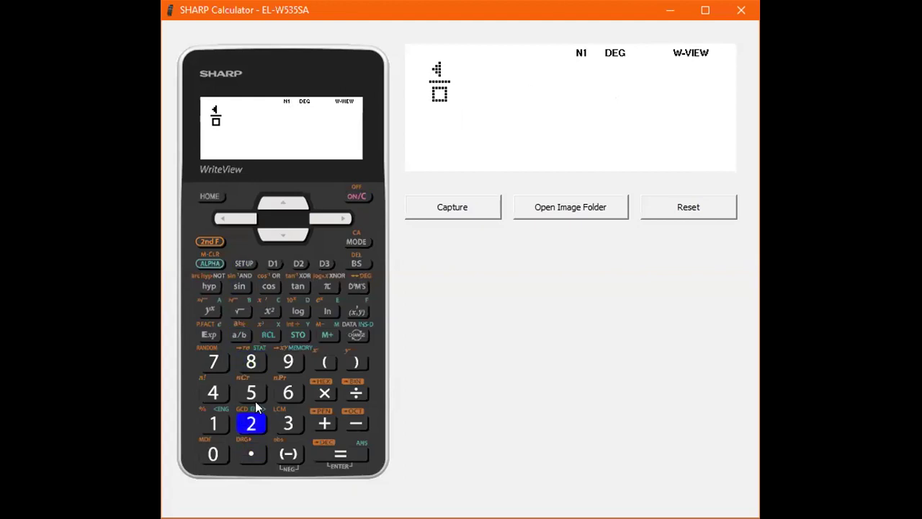
left_click(275, 329)
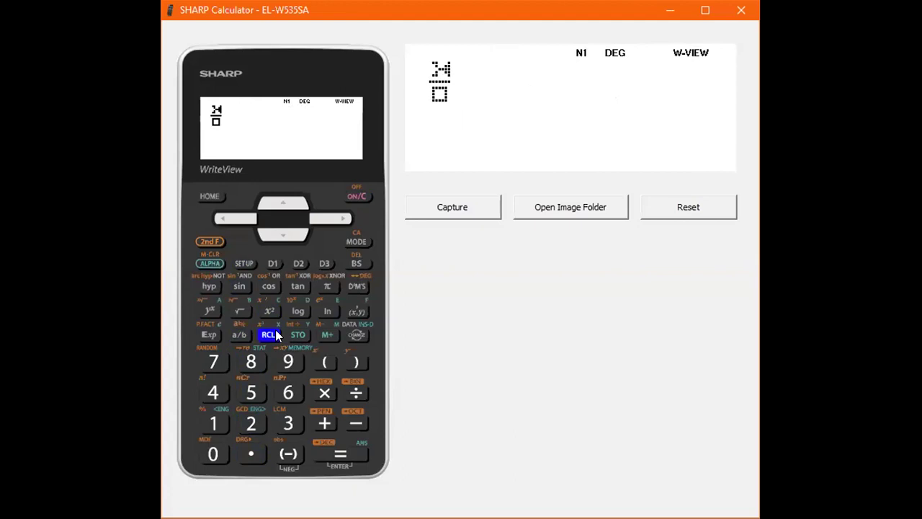
left_click(339, 220)
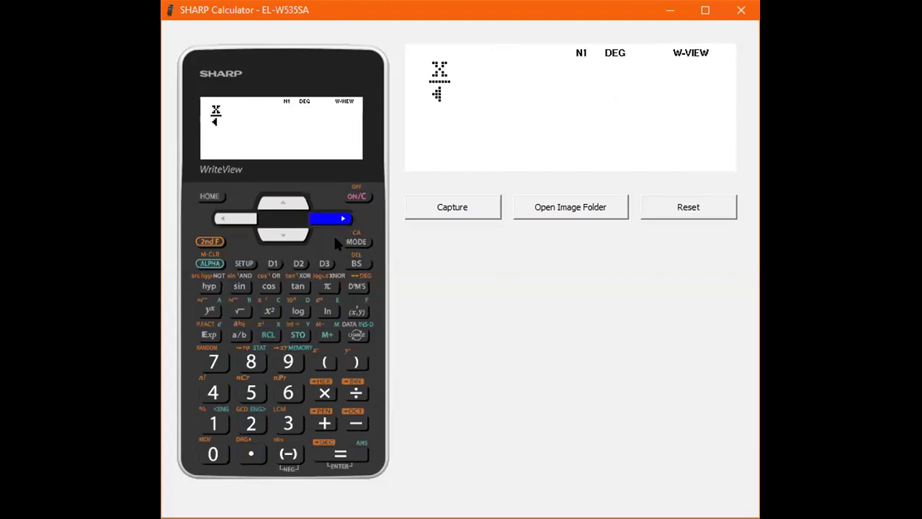
left_click(243, 218)
left_click(325, 360)
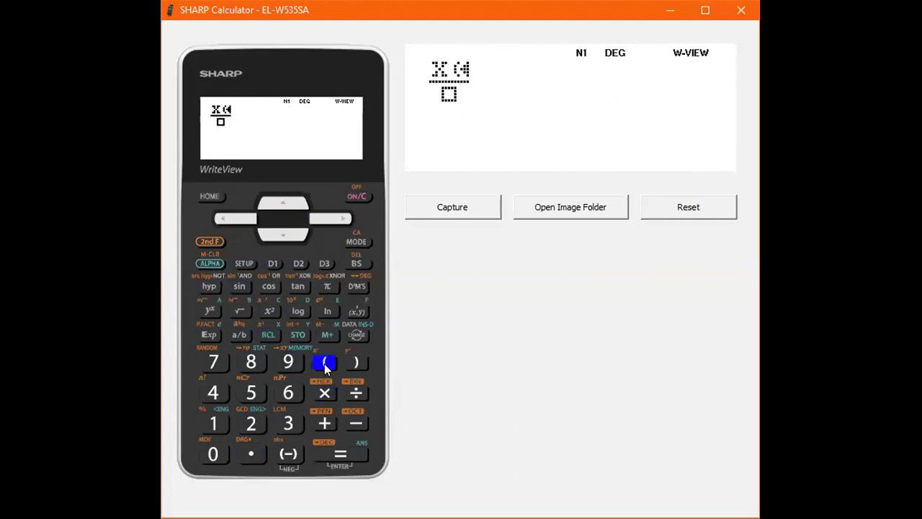
left_click(355, 420)
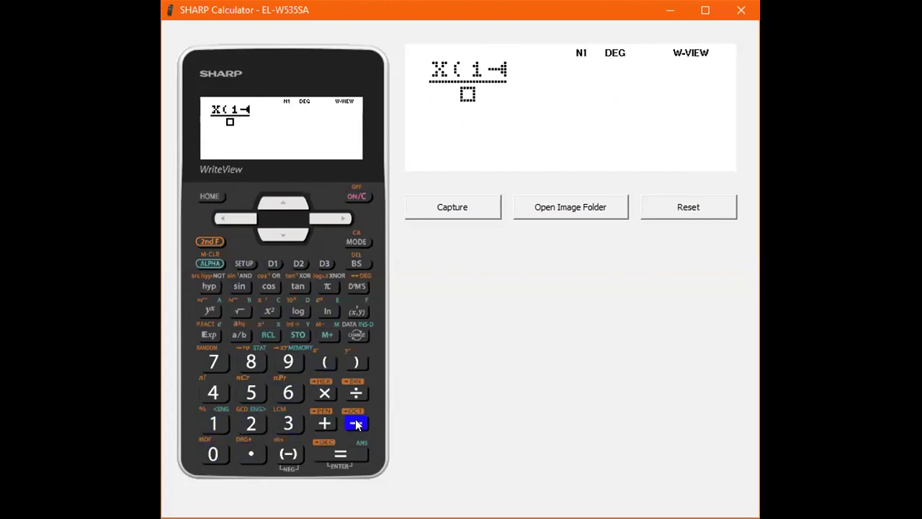
left_click(324, 360)
left_click(214, 424)
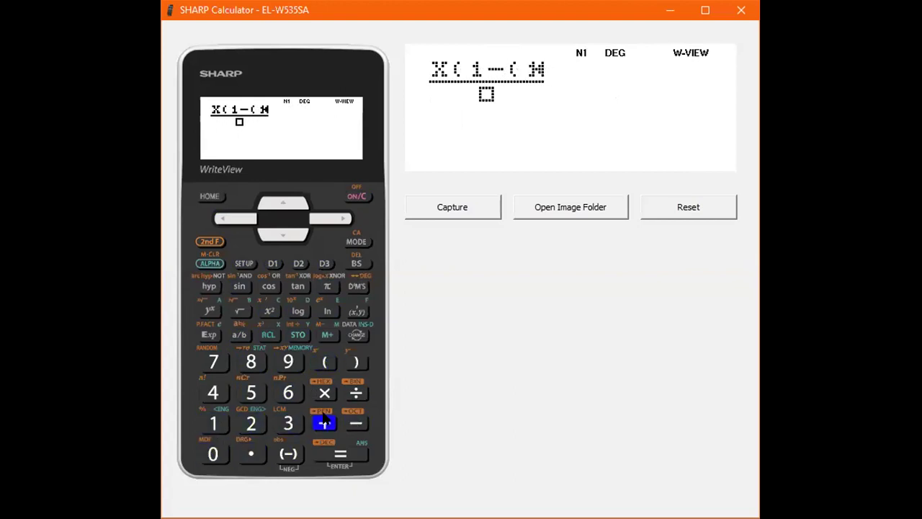
left_click(324, 424)
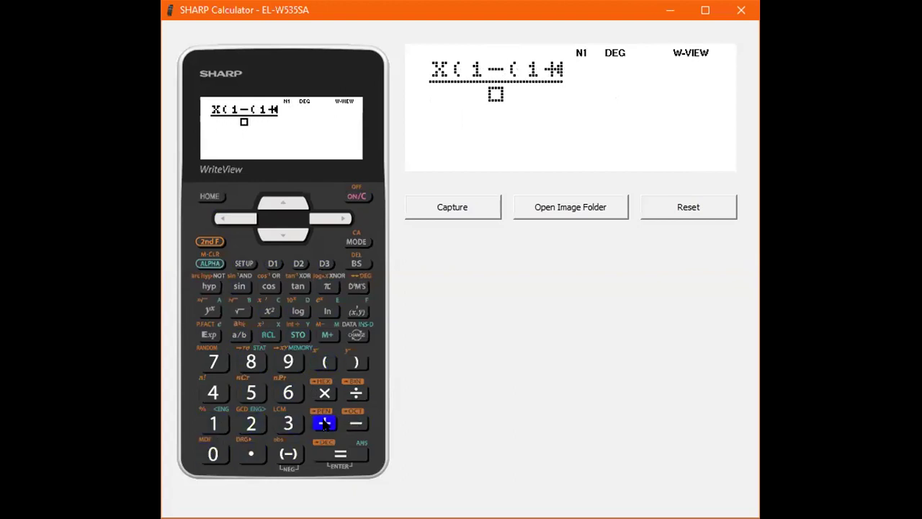
Step: Add the fraction 10/(100×12) to the numerator and close the inner bracket
left_click(214, 425)
left_click(213, 453)
left_click(239, 336)
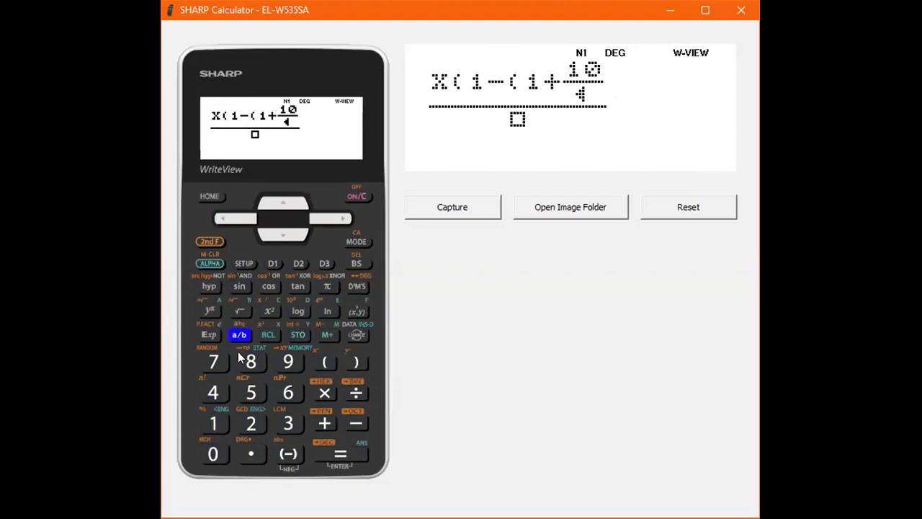
left_click(215, 424)
left_click(213, 454)
left_click(324, 393)
left_click(215, 423)
left_click(251, 424)
left_click(328, 219)
left_click(355, 362)
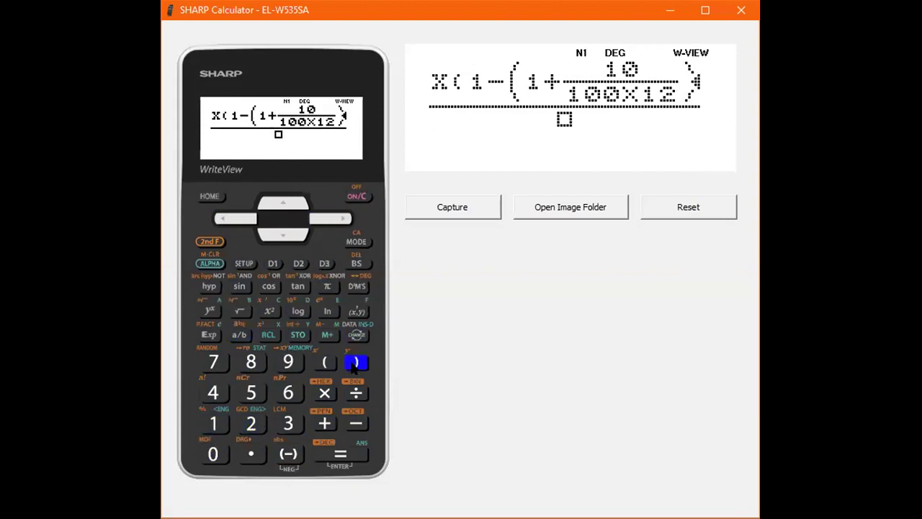
Step: Raise the inner bracket to the power −5×12 and close the numerator's outer bracket
left_click(207, 309)
left_click(288, 454)
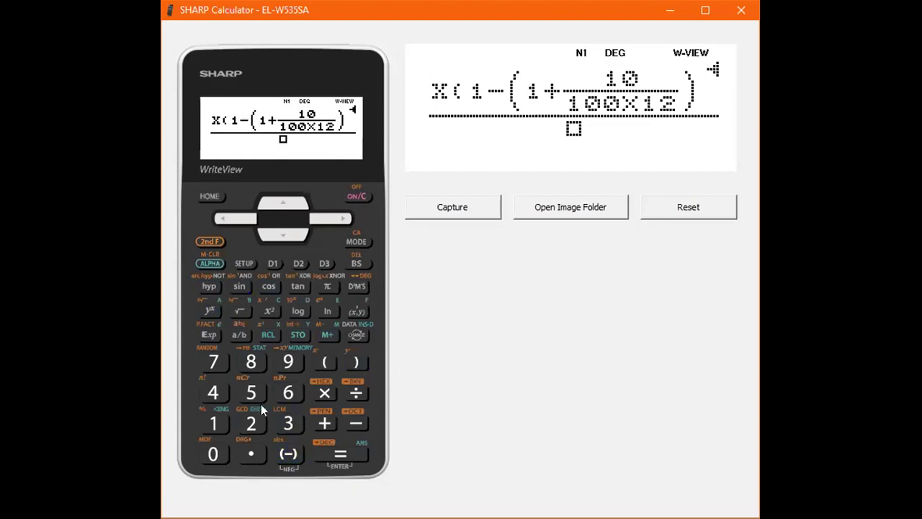
left_click(251, 393)
left_click(324, 393)
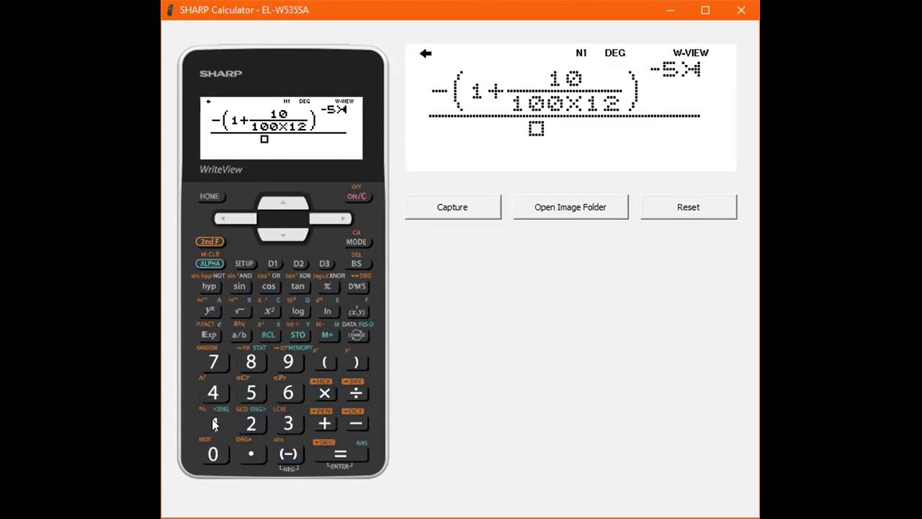
left_click(214, 425)
left_click(251, 423)
left_click(326, 221)
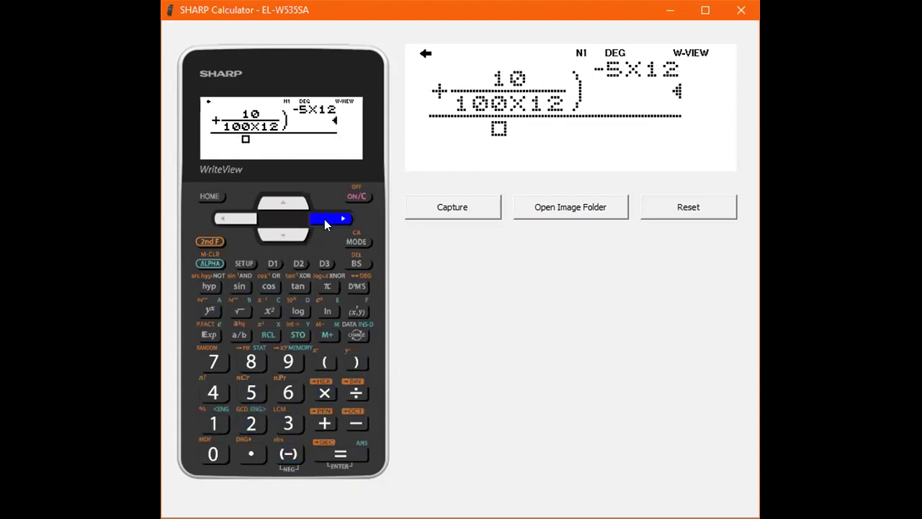
left_click(356, 362)
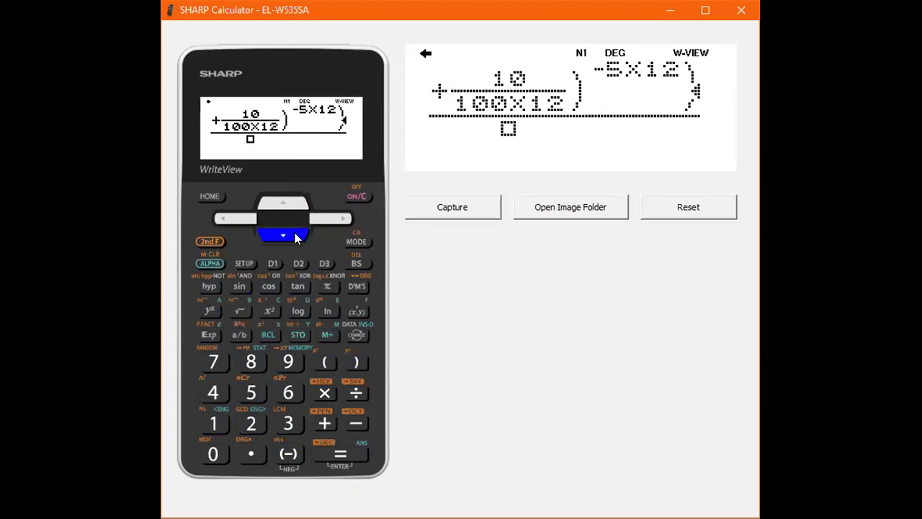
Step: Enter 10/(100×12) as the denominator of the first table function and confirm it
left_click(211, 453)
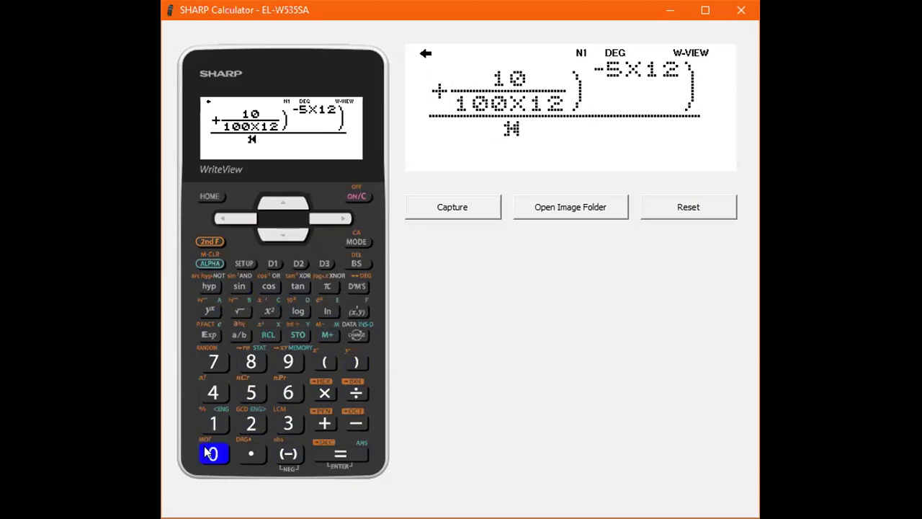
left_click(238, 334)
type("100×")
left_click(210, 428)
left_click(253, 426)
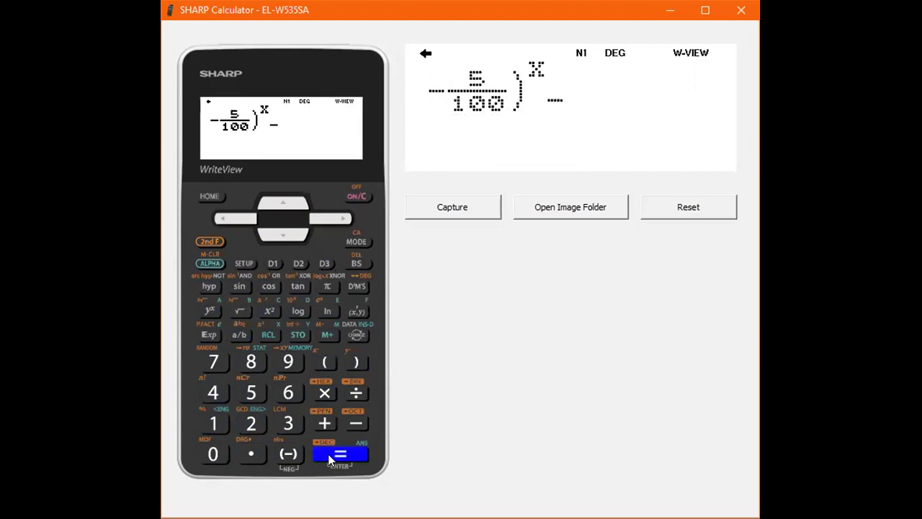
Step: Clear the second table function and generate the single-function table with X start 0 and step 1
left_click(330, 455)
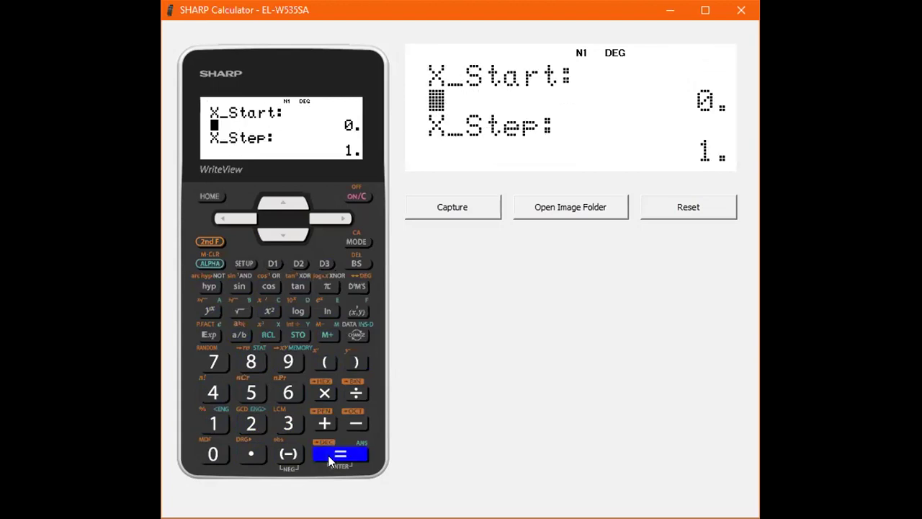
left_click(356, 196)
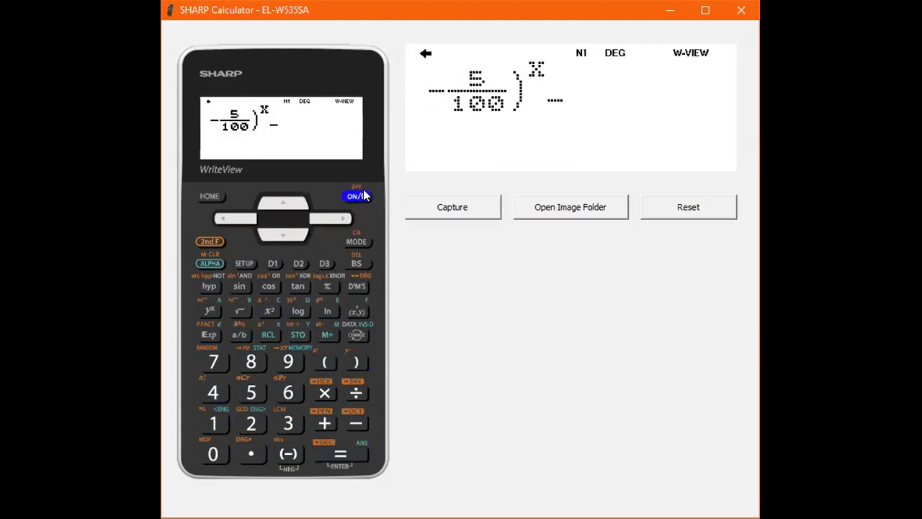
left_click(352, 448)
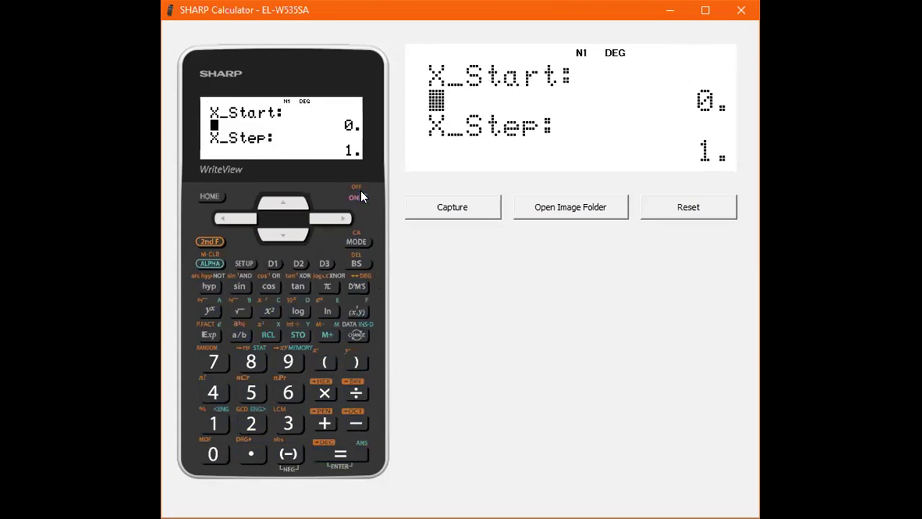
left_click(360, 192)
left_click(356, 334)
left_click(346, 455)
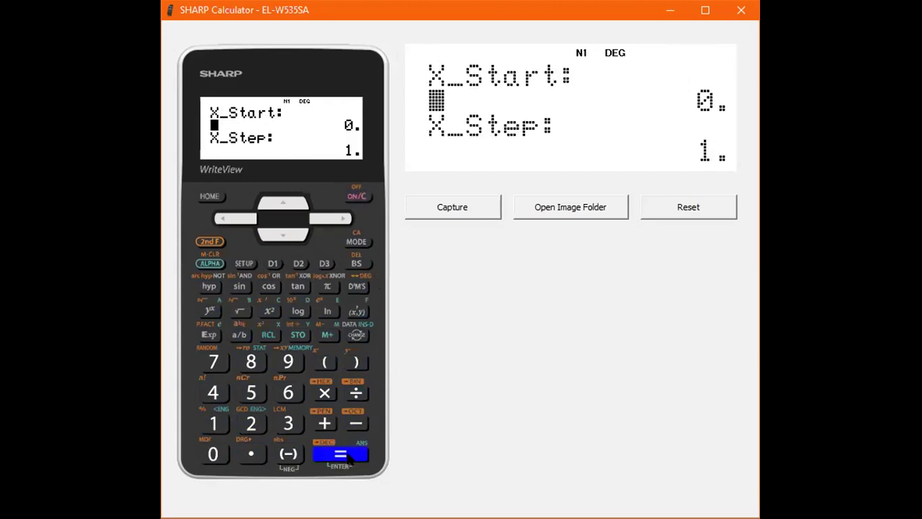
left_click(346, 452)
left_click(349, 452)
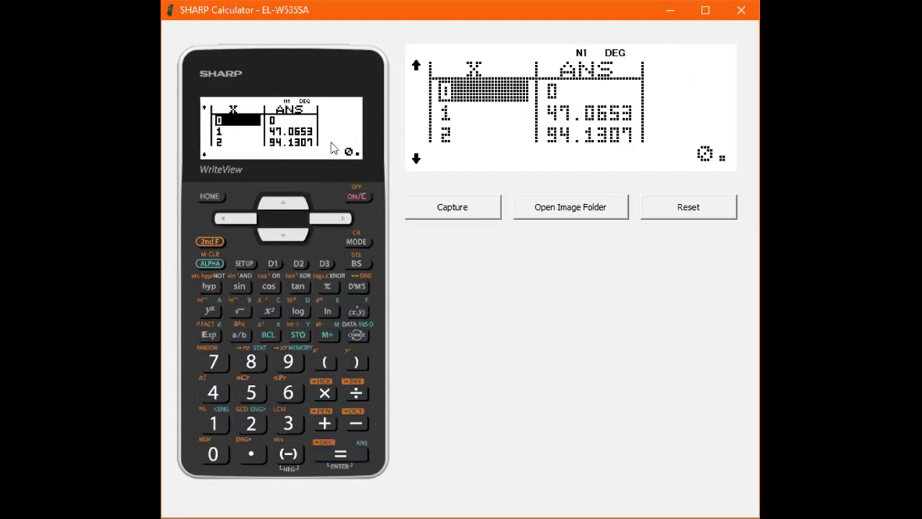
Step: Examine the table's answers row by row for X values 1, 2 and 3
left_click(283, 232)
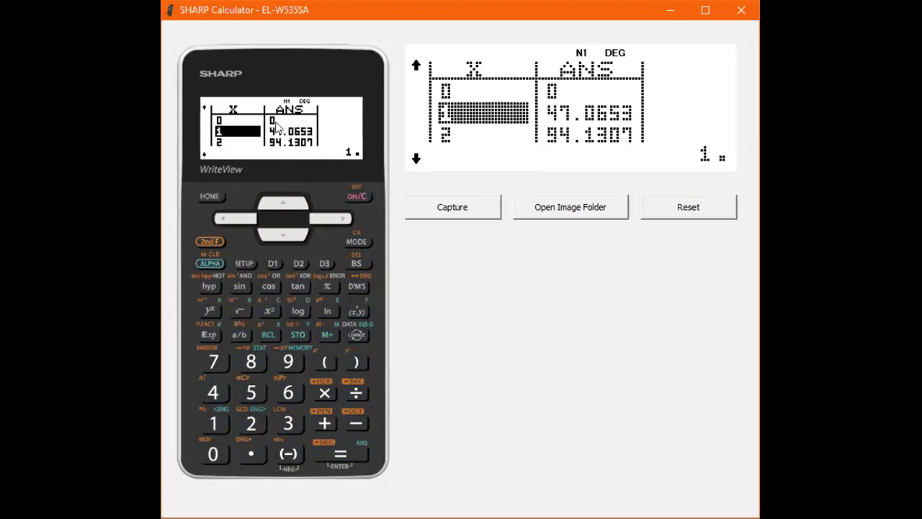
left_click(282, 236)
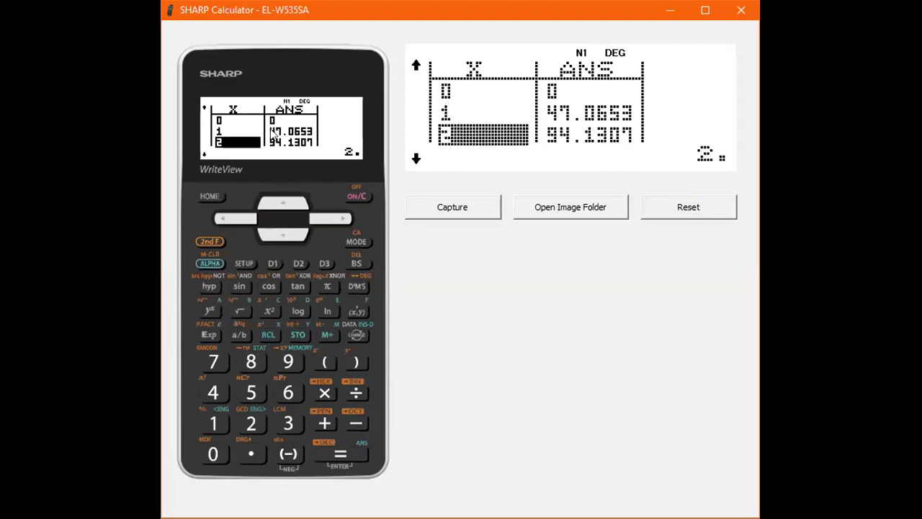
left_click(289, 234)
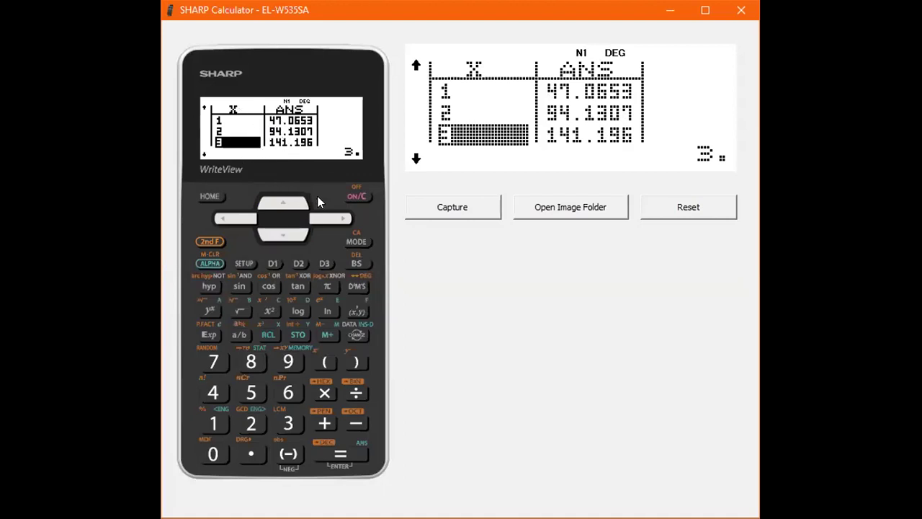
Step: Regenerate the function table with X start 0 and X step 100
left_click(354, 197)
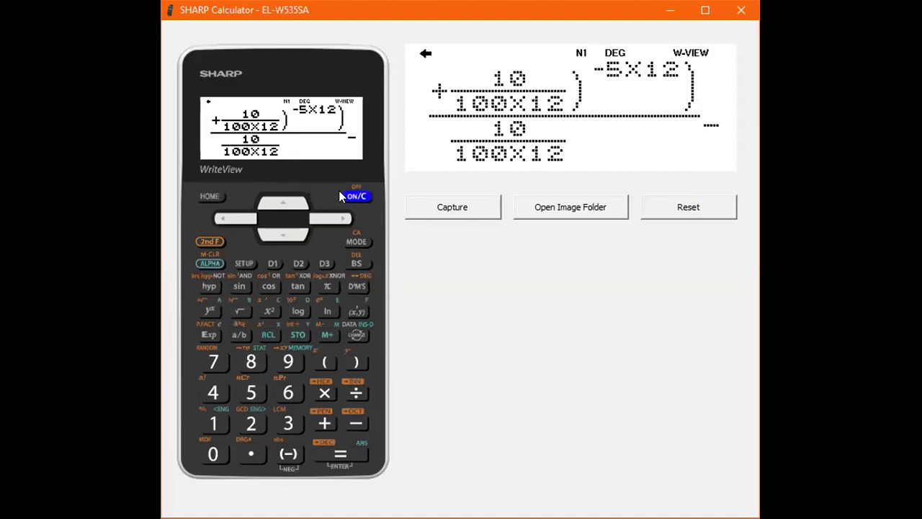
left_click(349, 452)
left_click(349, 452)
left_click(276, 230)
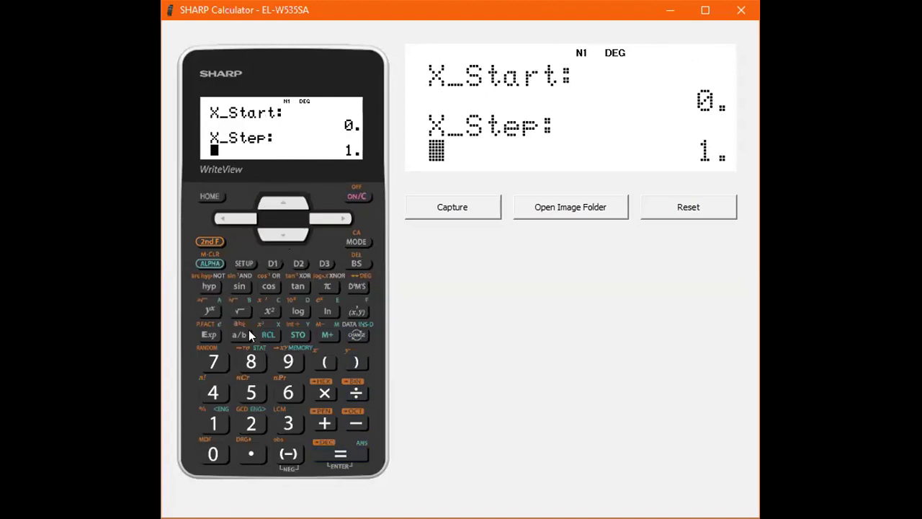
left_click(214, 428)
left_click(215, 452)
left_click(215, 453)
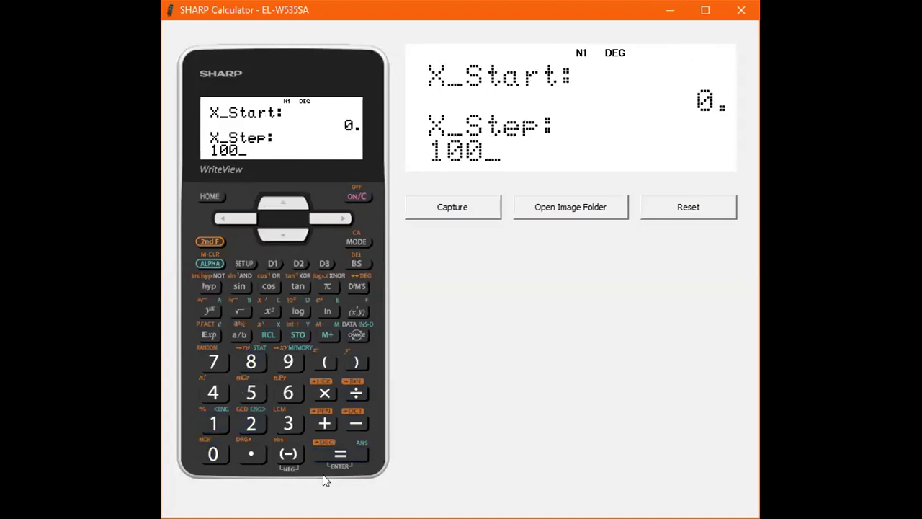
left_click(341, 453)
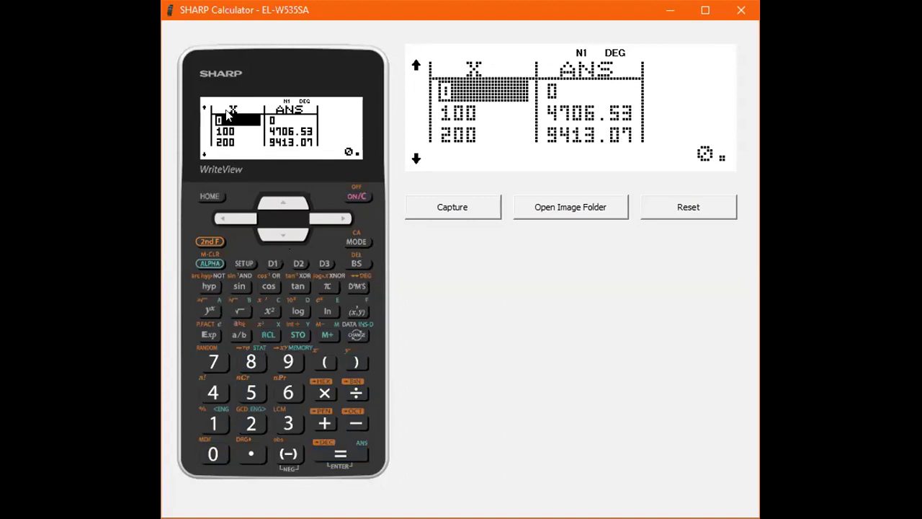
Step: Examine the table's answers for X values from 100 up to 2500
left_click(283, 232)
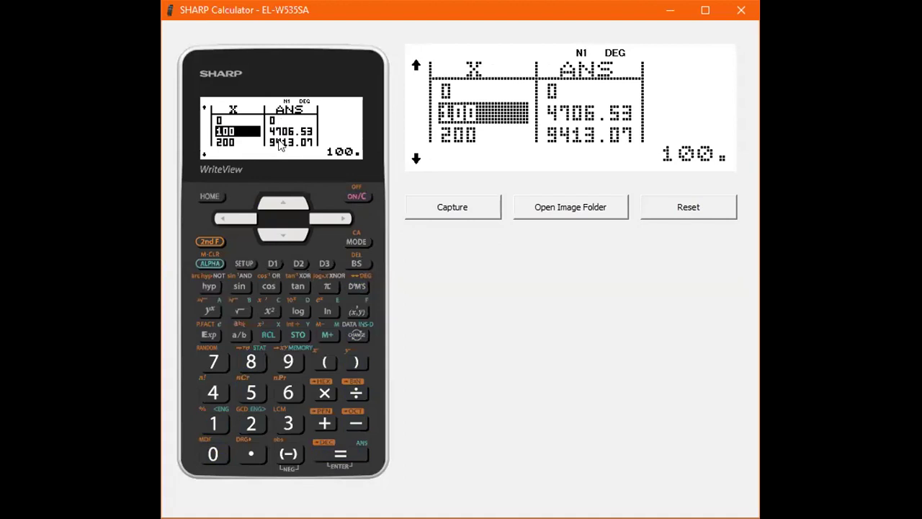
left_click(283, 231)
left_click(282, 231)
left_click_drag(283, 231, 268, 225)
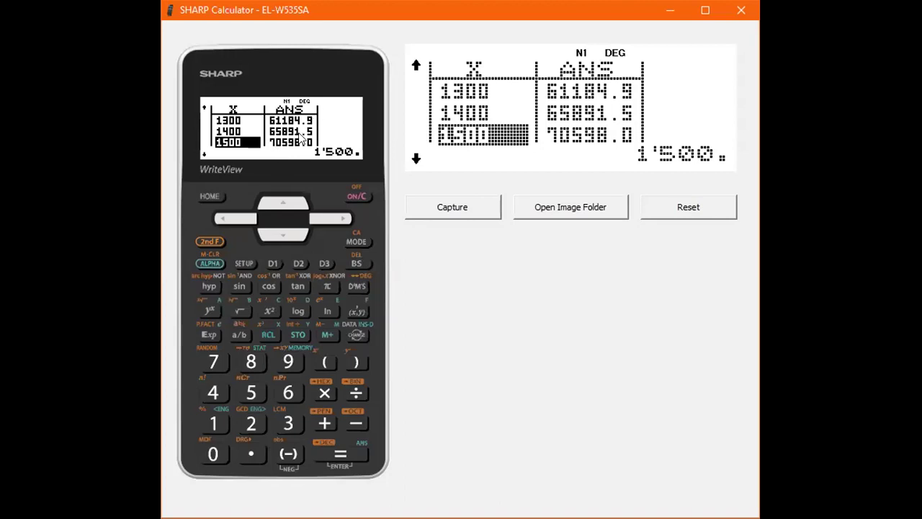
left_click(282, 232)
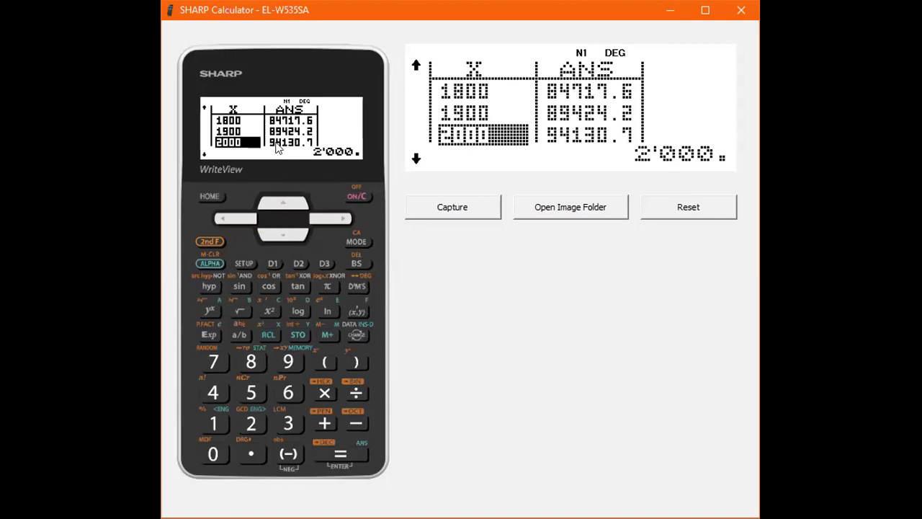
left_click(282, 232)
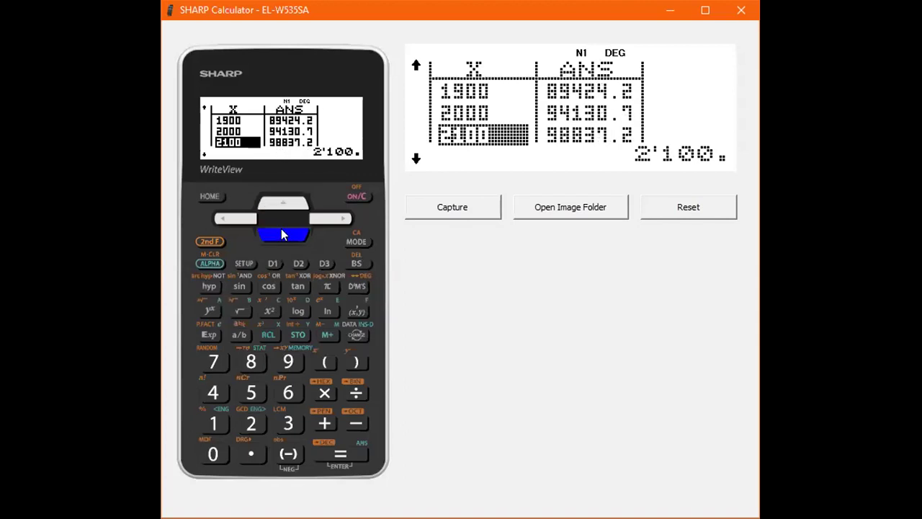
left_click_drag(281, 239, 281, 233)
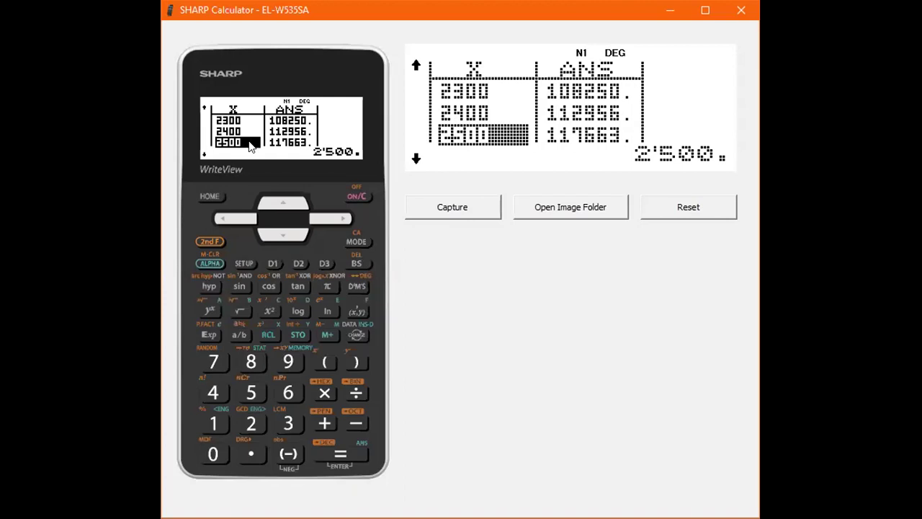
left_click(267, 208)
left_click(292, 234)
Step: Clear the first table function and begin a new fraction with 500(1− in its numerator
left_click(365, 197)
left_click(362, 194)
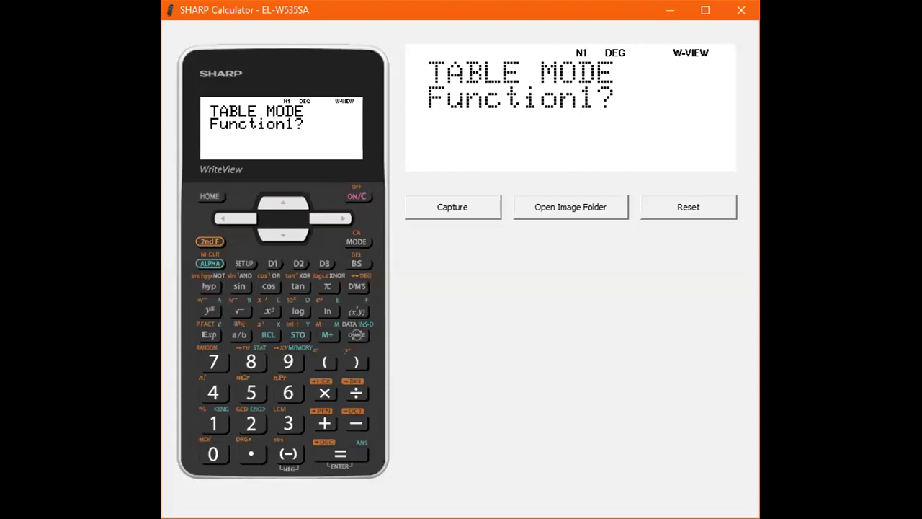
left_click(231, 339)
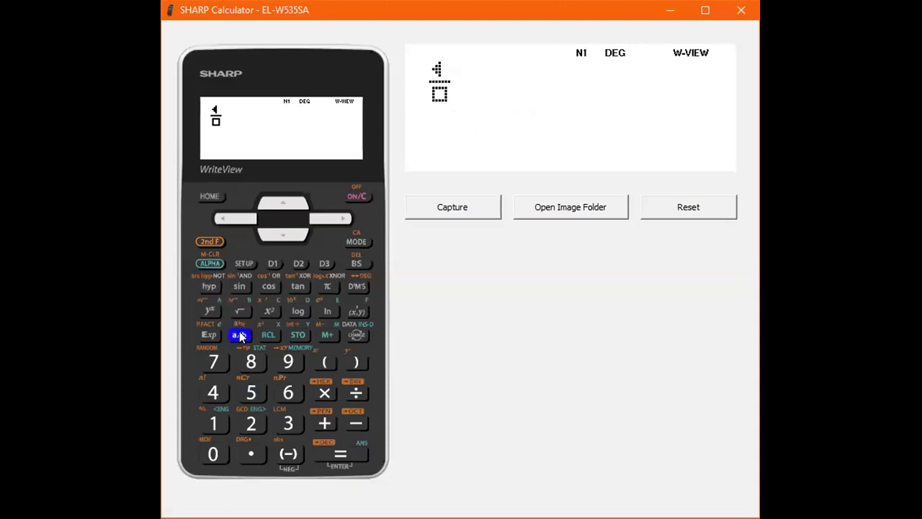
left_click(251, 392)
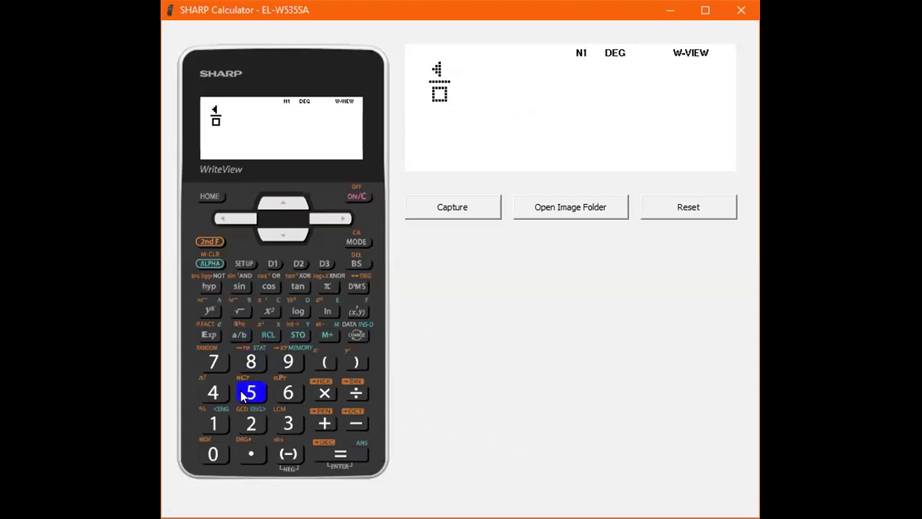
left_click(214, 453)
left_click(214, 453)
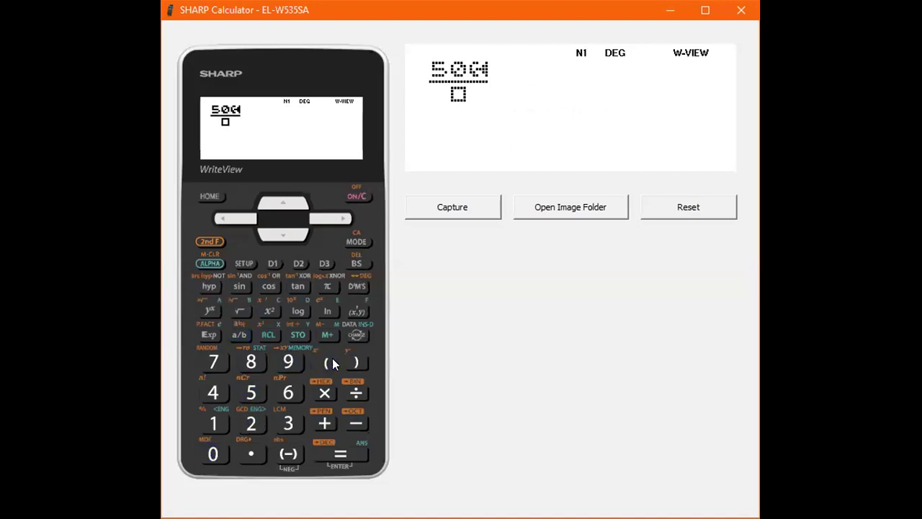
left_click(213, 453)
left_click(204, 423)
left_click(347, 420)
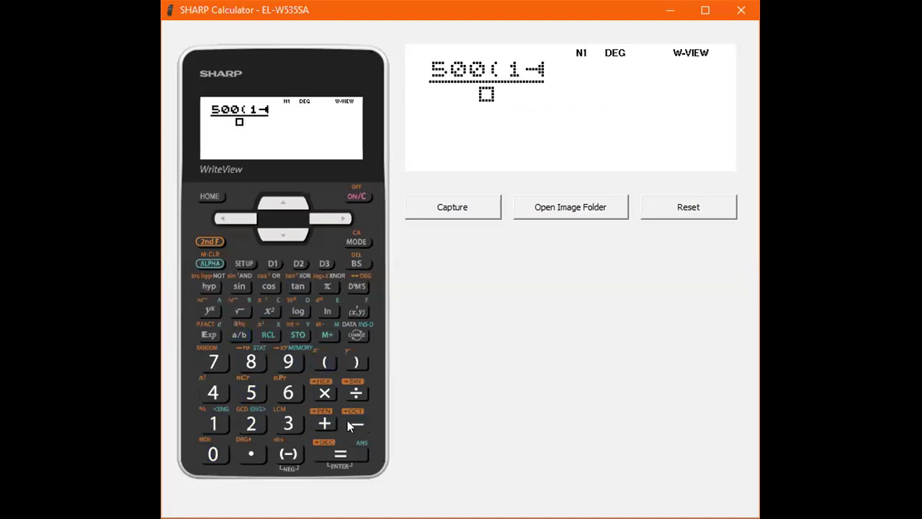
Step: Open an inner bracket in the numerator containing 1 plus a fraction with 10 on top
left_click(324, 361)
left_click(213, 423)
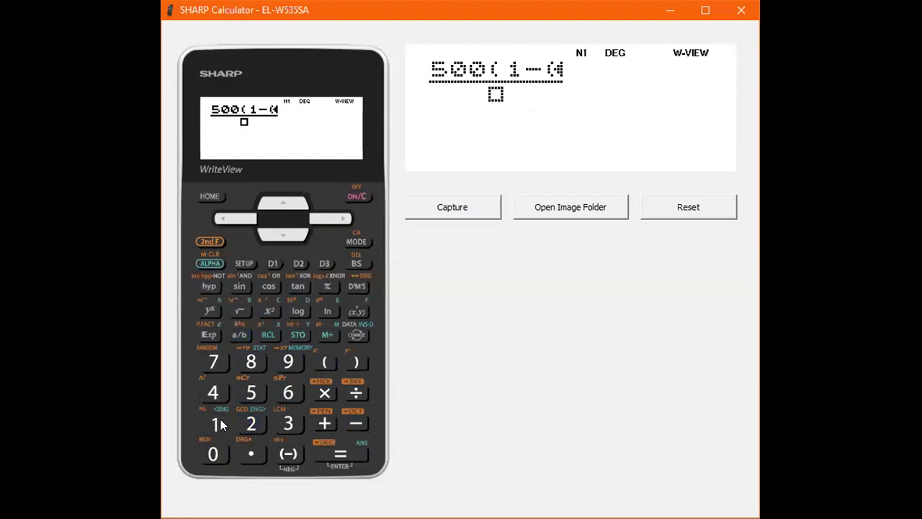
left_click(320, 423)
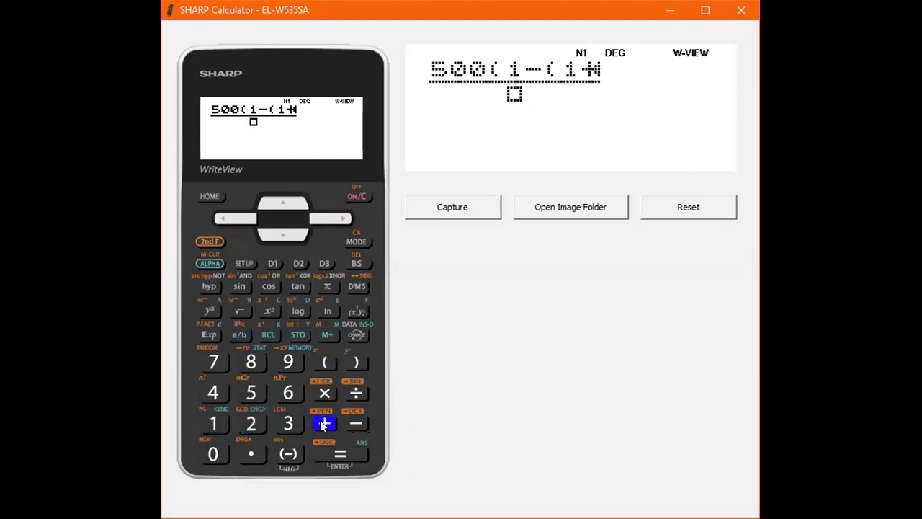
left_click(239, 334)
left_click(214, 392)
left_click(301, 202)
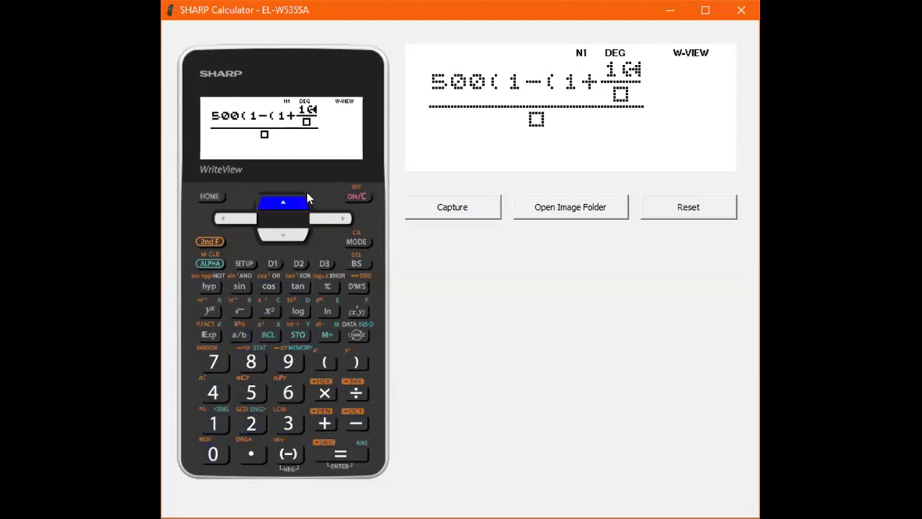
Step: Enter 100×12 as the inner fraction's denominator and close the inner bracket
left_click(213, 392)
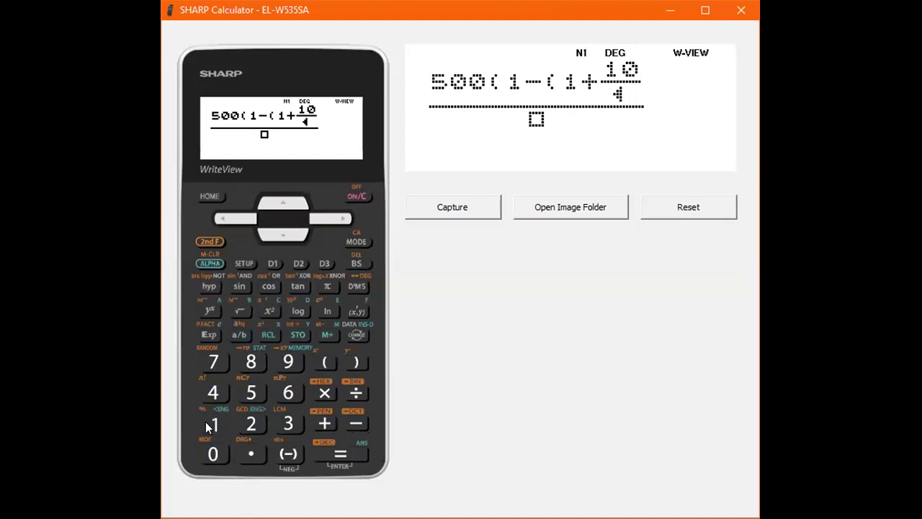
left_click(208, 424)
left_click(213, 448)
left_click(331, 218)
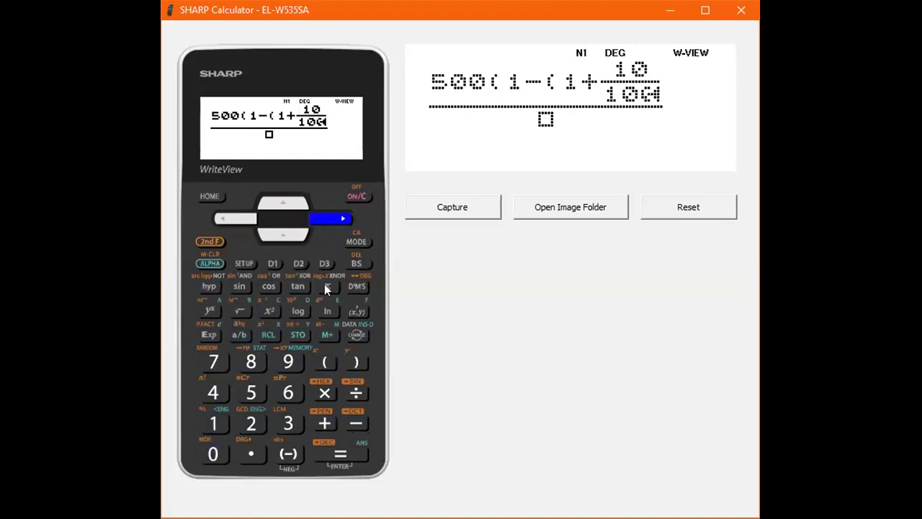
left_click(325, 394)
left_click(213, 424)
left_click(251, 424)
left_click(330, 219)
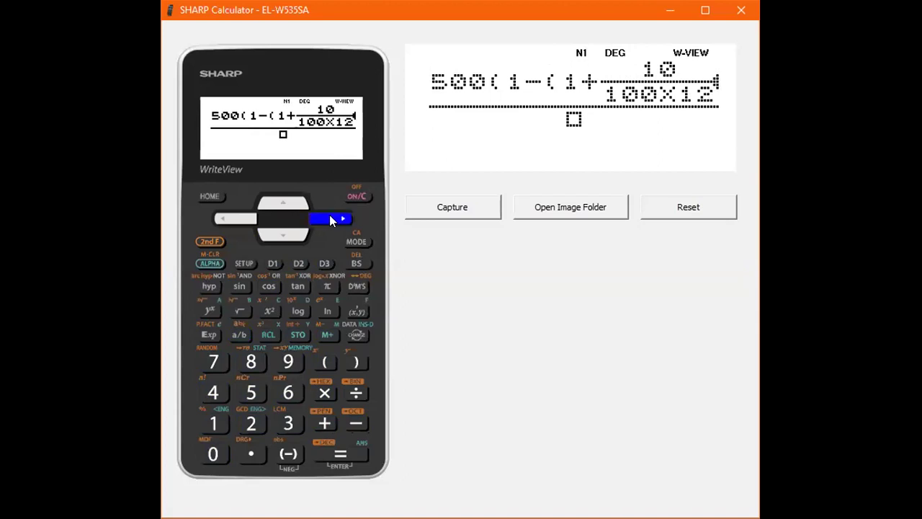
left_click(351, 364)
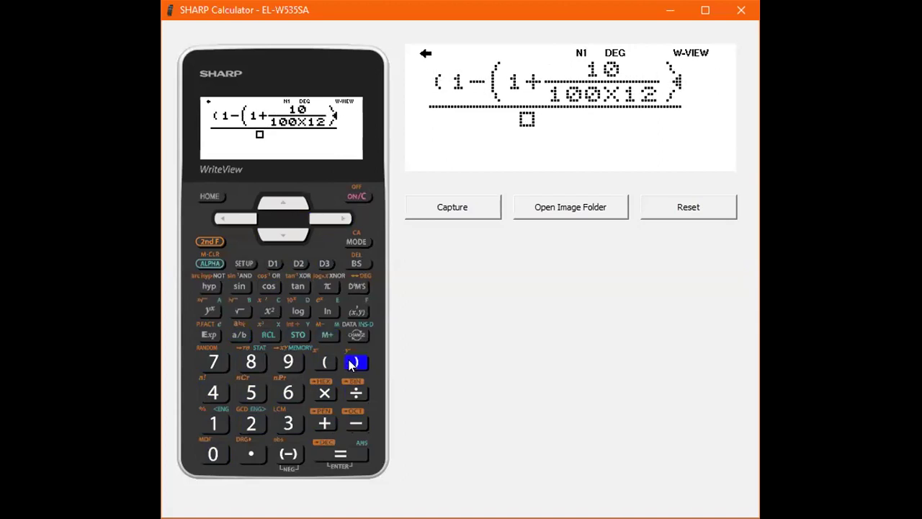
Step: Raise the inner bracket to the power −X×12 and close the numerator's outer bracket
left_click(209, 311)
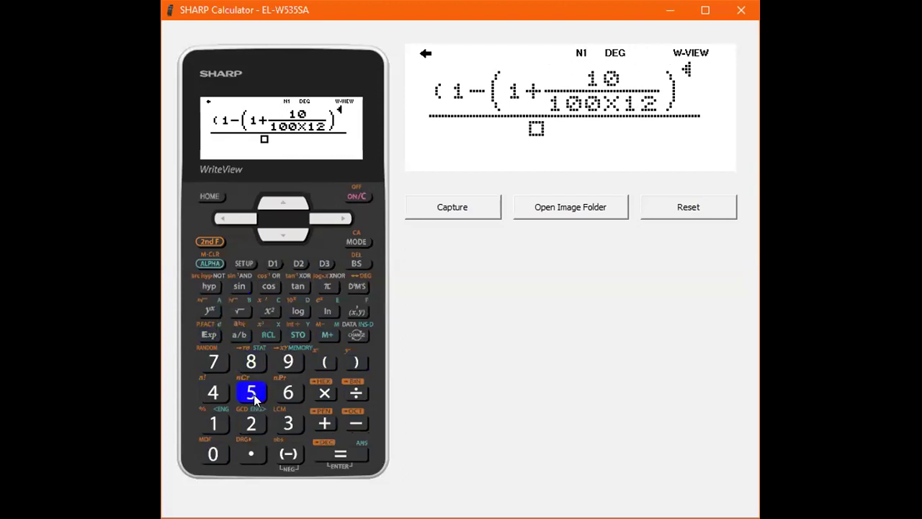
left_click(288, 456)
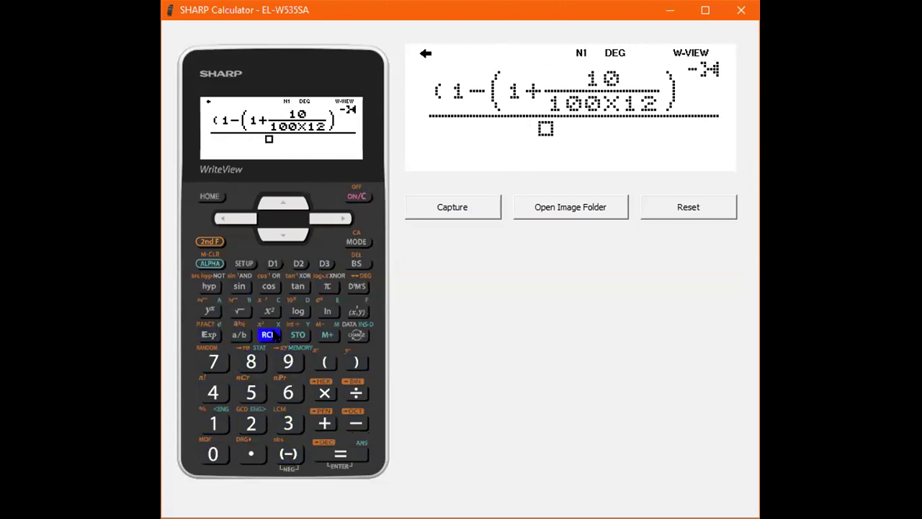
left_click(250, 424)
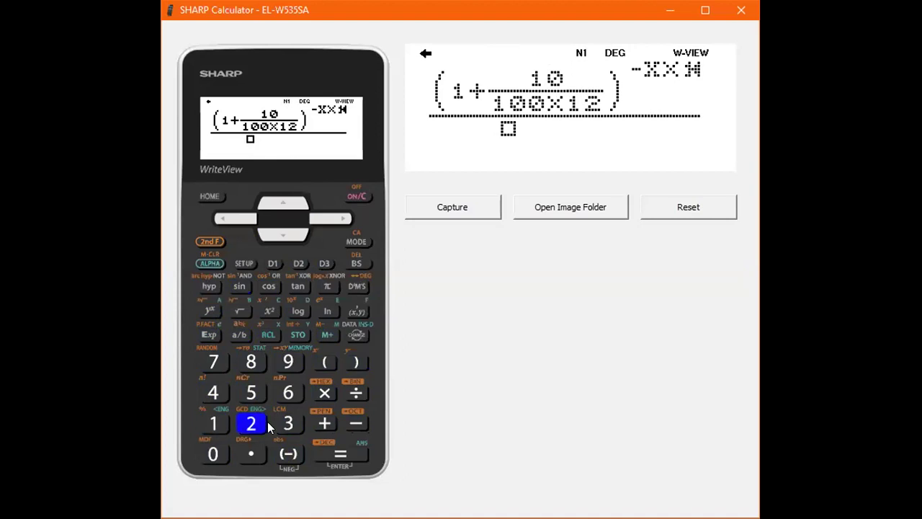
left_click(324, 219)
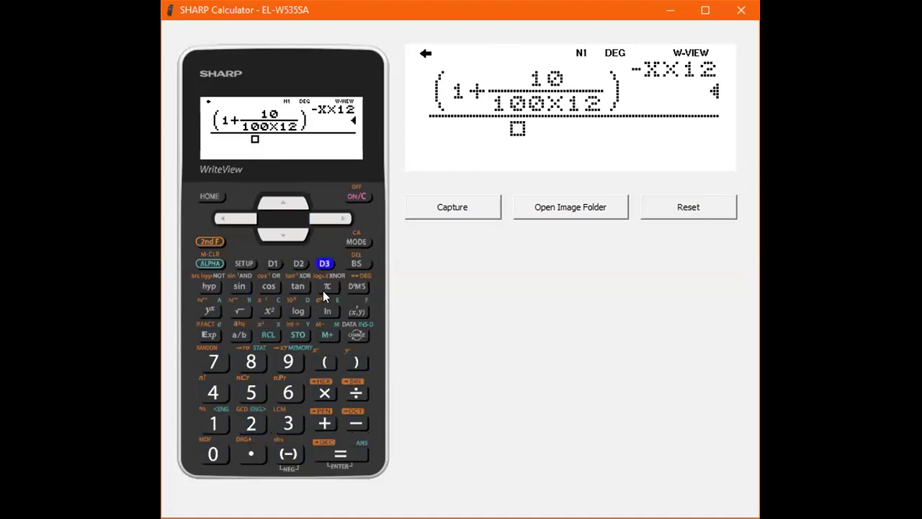
left_click(353, 361)
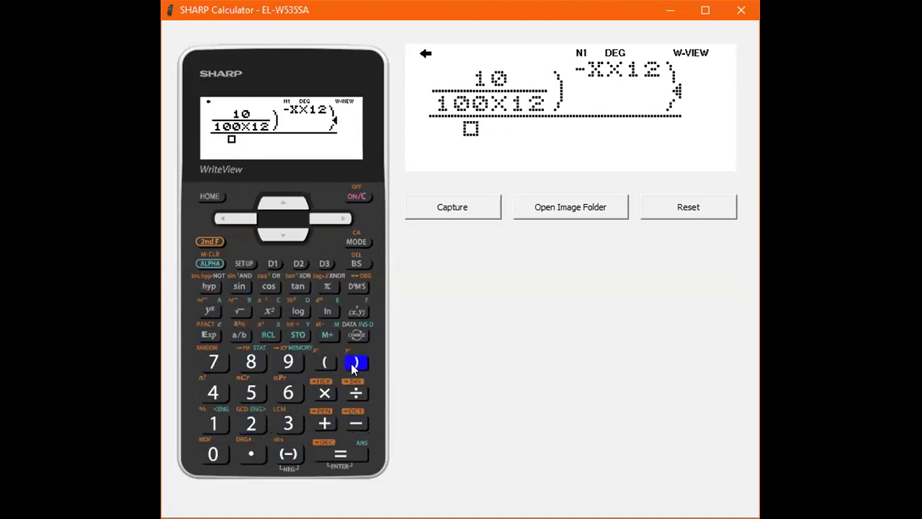
Step: Enter the fraction 10/(100×12) as the main denominator and confirm the first table function
left_click(284, 232)
left_click(214, 423)
left_click(213, 454)
left_click(240, 334)
left_click(214, 424)
left_click(213, 454)
left_click(324, 392)
left_click(214, 425)
left_click(247, 426)
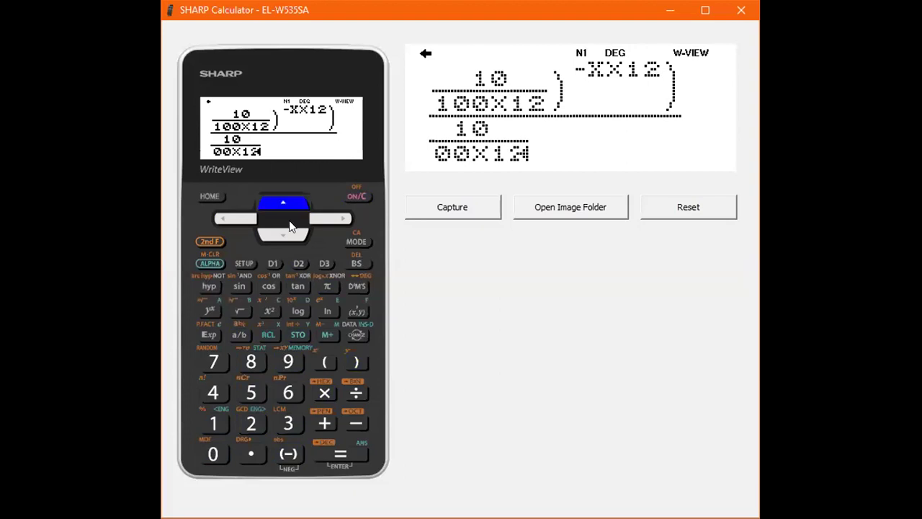
left_click(349, 463)
Step: Leave the second table function empty and generate the table with X start 0 and X step 1
left_click(349, 464)
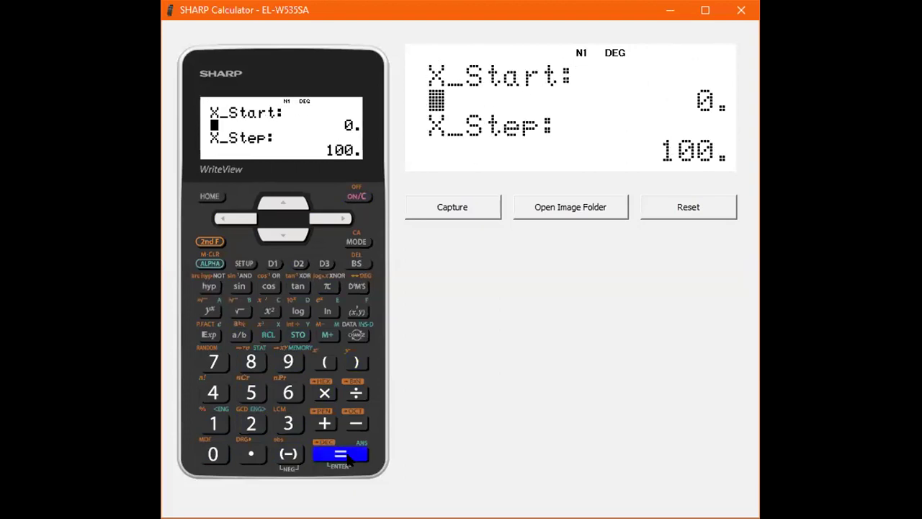
left_click(348, 463)
left_click(217, 424)
left_click(344, 457)
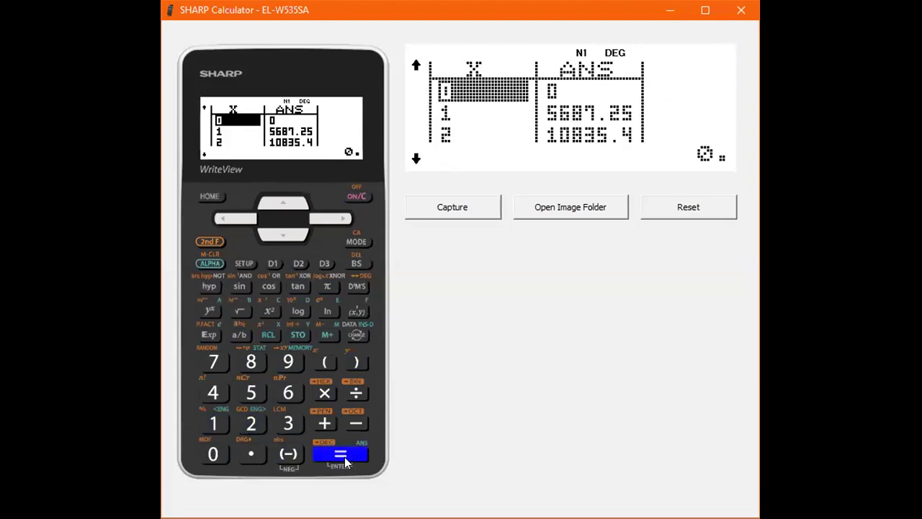
Step: Examine the present values in the new table for X values 1, 2 and 3
left_click(280, 235)
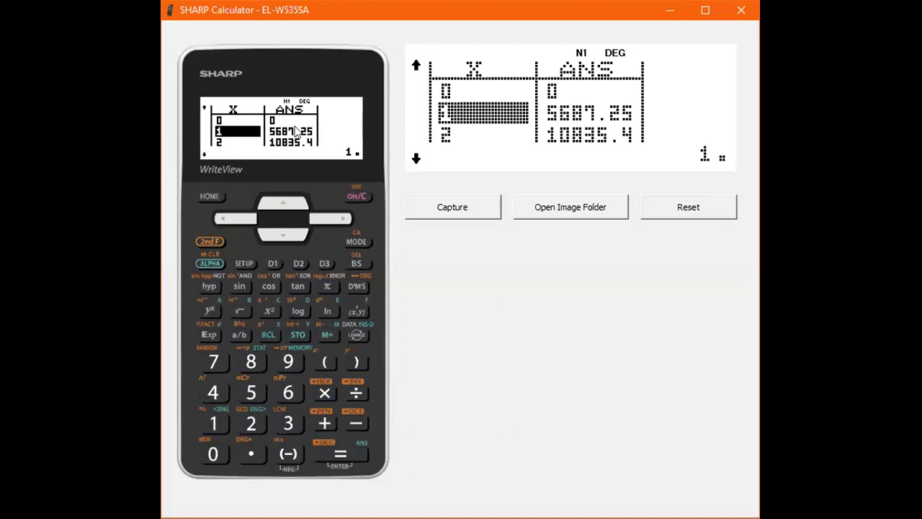
left_click(279, 232)
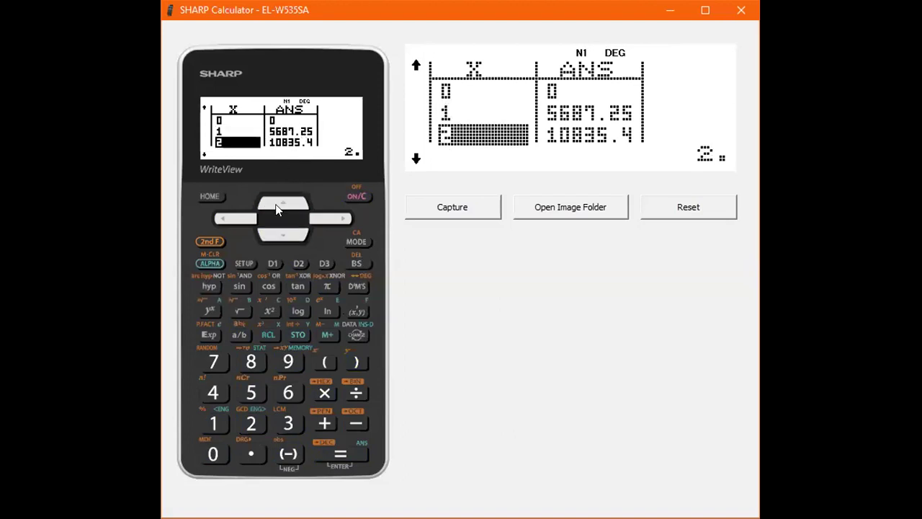
left_click(280, 231)
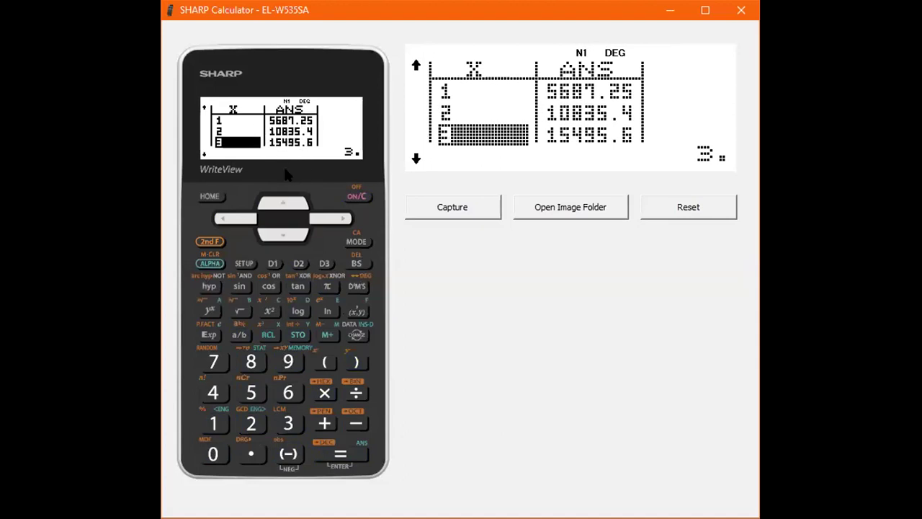
Step: Examine the present values in the annuity table for X values from 4 to 10
left_click(289, 232)
double_click(295, 238)
left_click(295, 238)
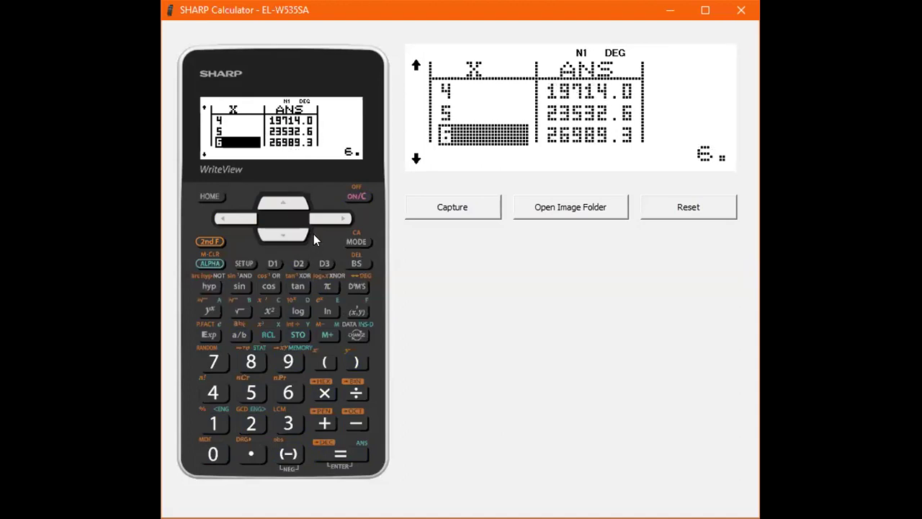
left_click(314, 214)
left_click(276, 236)
double_click(276, 236)
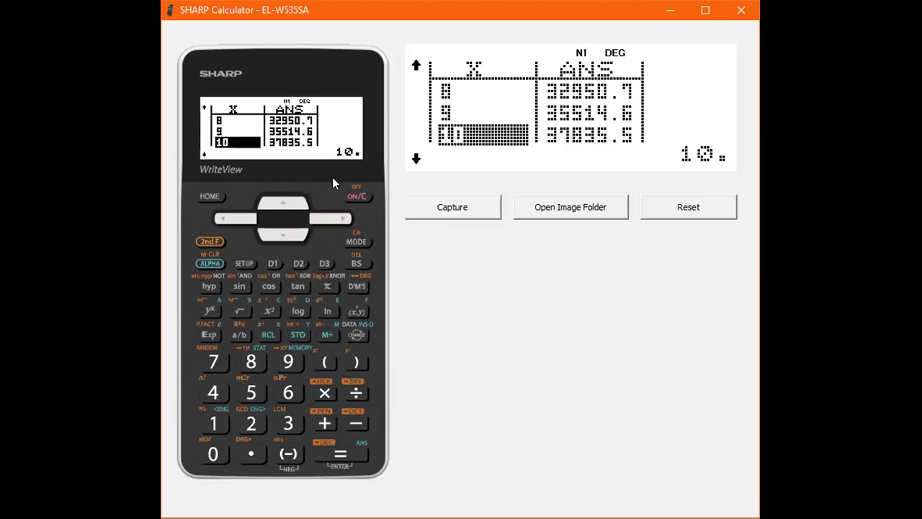
Step: Reopen the first table function and delete ×12 from the exponent, leaving −X as the power
left_click(353, 194)
left_click(238, 218)
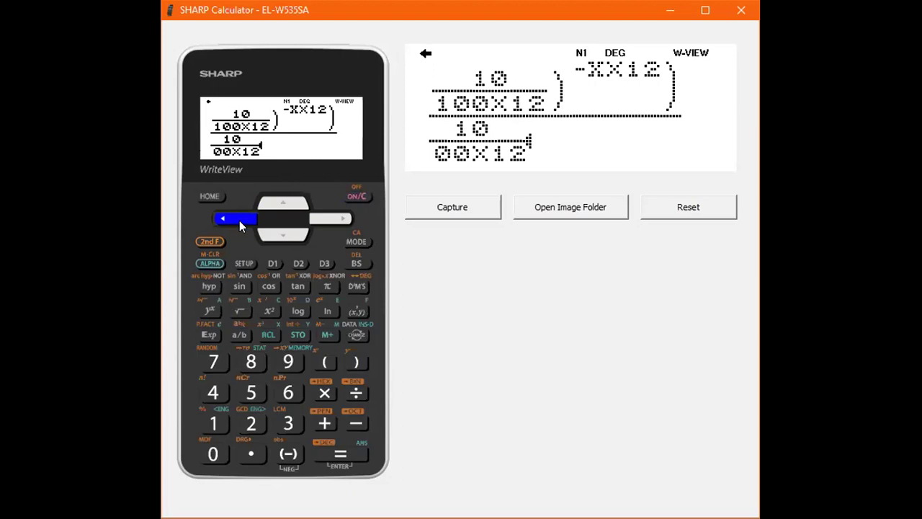
left_click(277, 207)
left_click(278, 207)
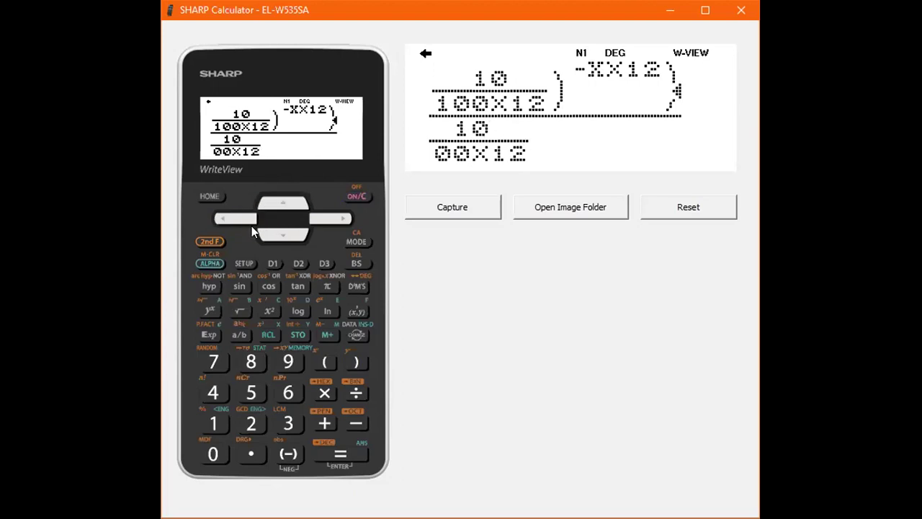
left_click(248, 220)
left_click(249, 220)
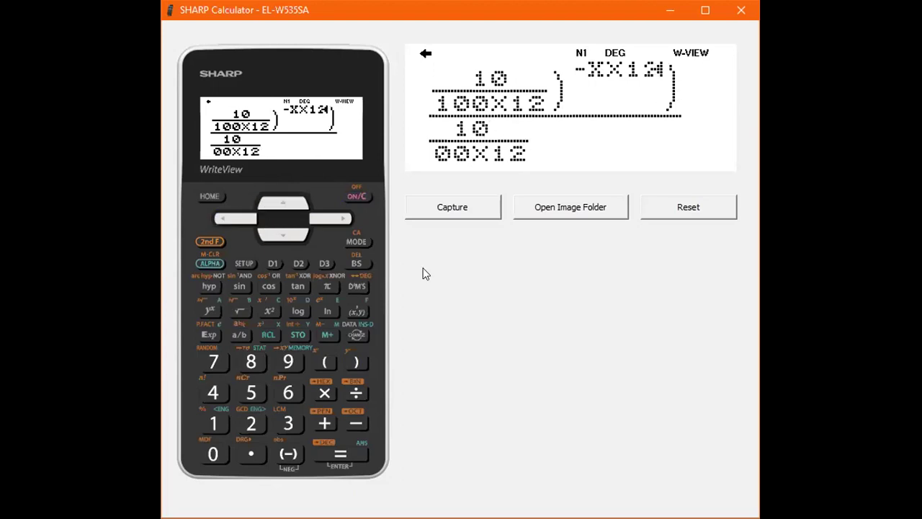
left_click(355, 263)
left_click(355, 263)
Step: Confirm the edited function and regenerate the table with the existing X start and X step settings
left_click(340, 454)
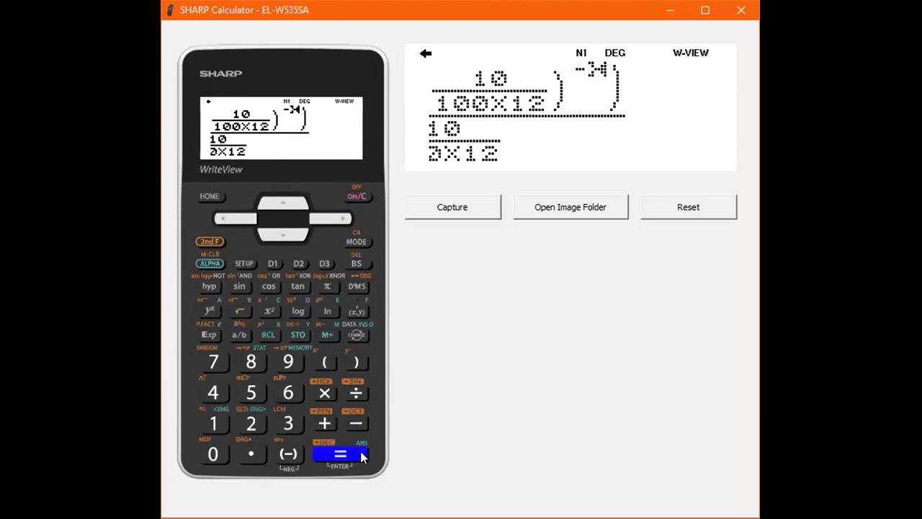
left_click(364, 456)
left_click(363, 456)
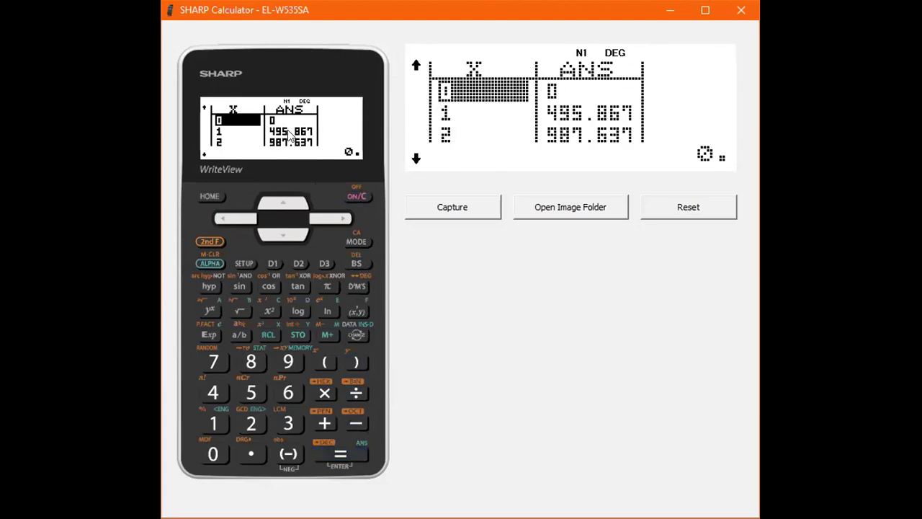
Step: Examine the monthly present values in the regenerated table for X values up to 18
left_click(281, 230)
left_click(281, 229)
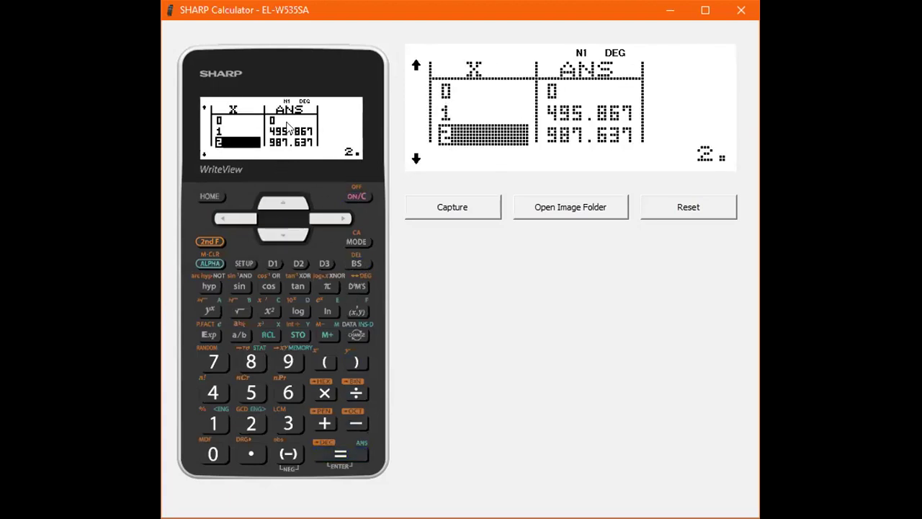
left_click(283, 230)
left_click(283, 230)
left_click(282, 231)
left_click(283, 232)
left_click(282, 231)
left_click(283, 231)
left_click(282, 232)
left_click(283, 231)
left_click(283, 231)
left_click(282, 231)
left_click(282, 232)
left_click(282, 231)
left_click(283, 231)
left_click(280, 231)
left_click(279, 231)
left_click(279, 231)
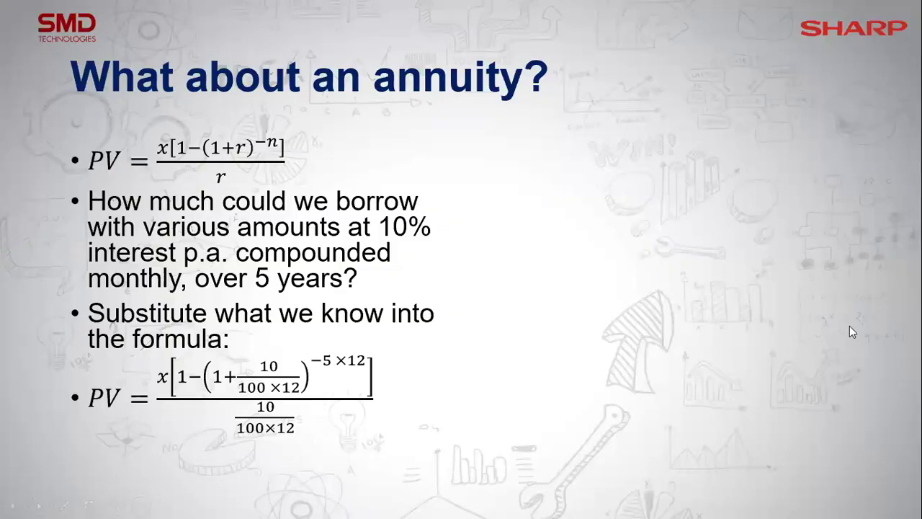
left_click(664, 258)
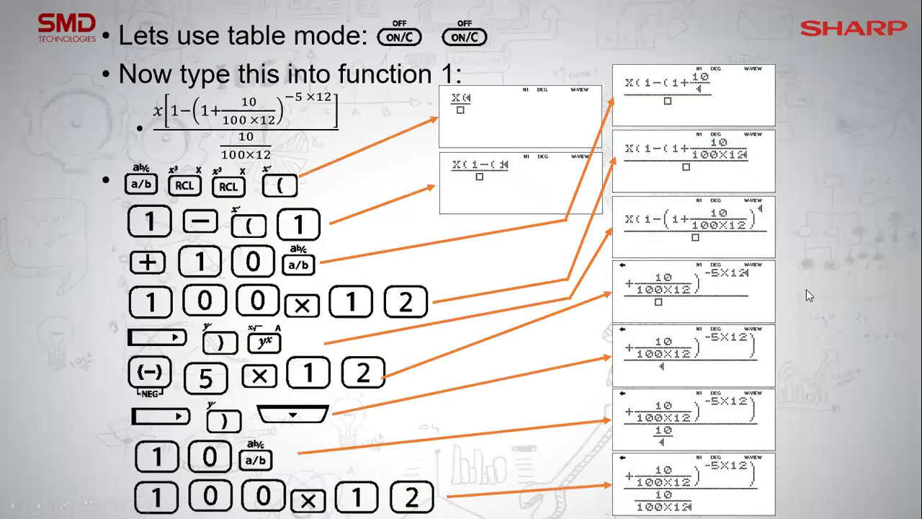
left_click(857, 292)
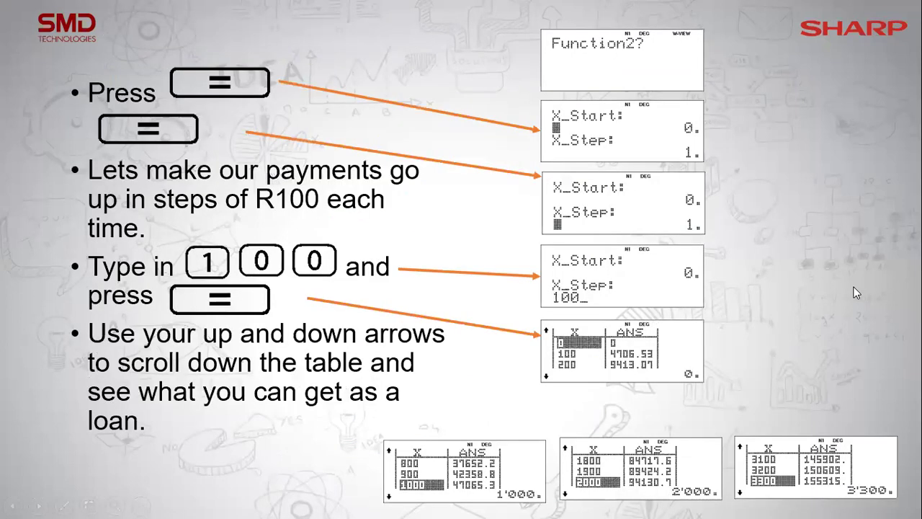
left_click(851, 290)
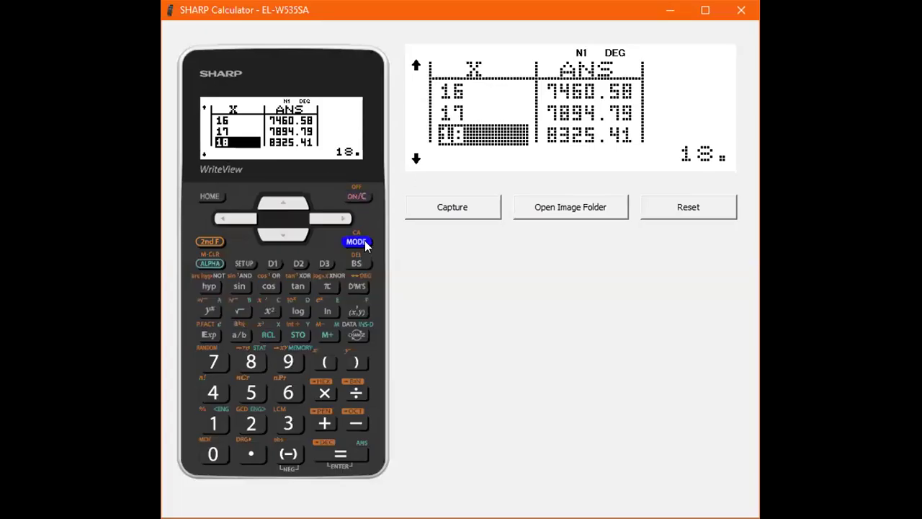
Step: Switch the calculator to STAT mode with the single-variable SD option
left_click(358, 242)
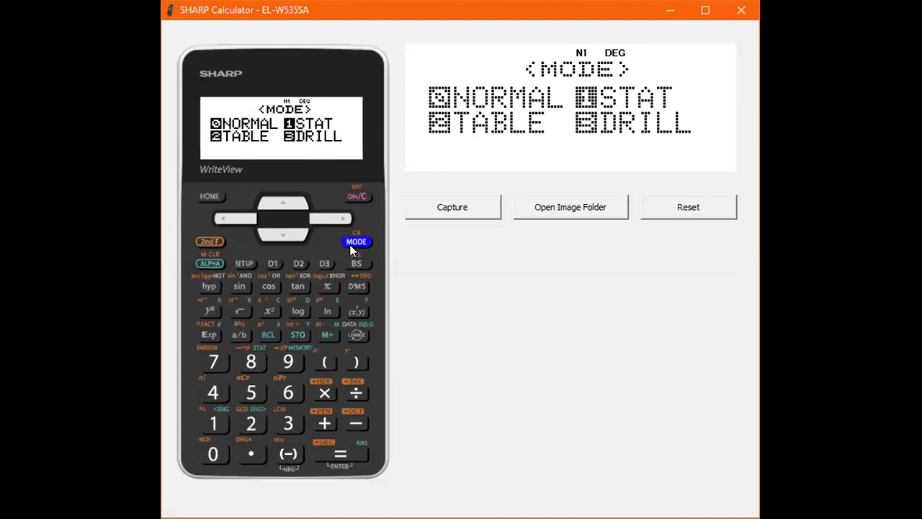
left_click(215, 429)
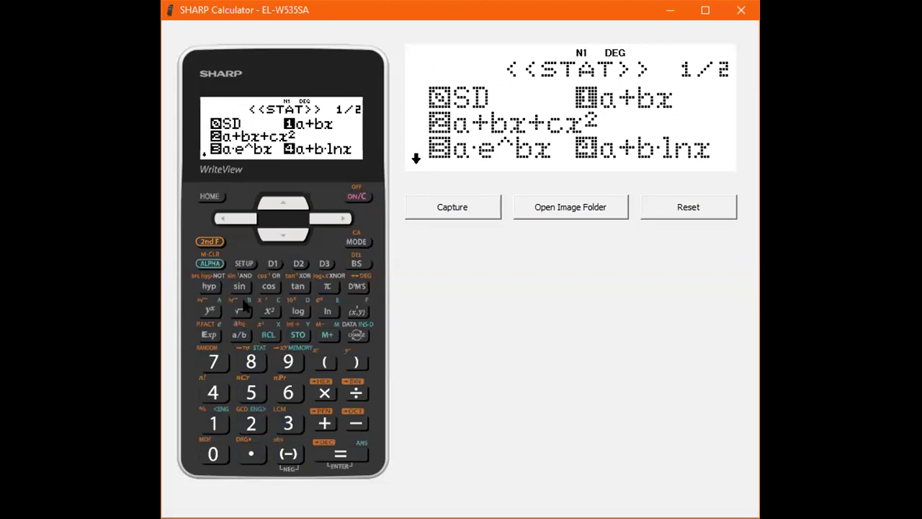
left_click(214, 453)
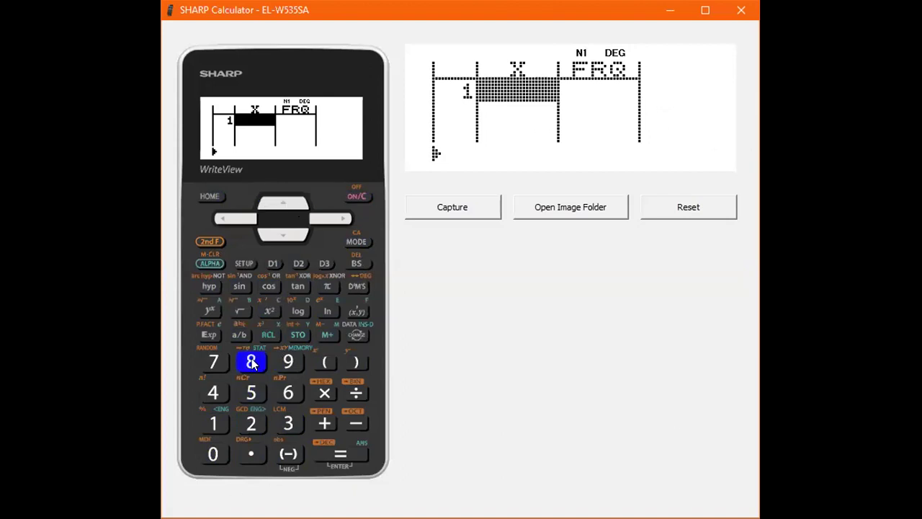
Step: Enter 23, 36, 98, 14 and 75 as the first five X values in the data table
left_click(241, 426)
left_click(288, 423)
left_click(349, 456)
left_click(288, 424)
left_click(290, 394)
left_click(337, 454)
left_click(292, 366)
left_click(253, 362)
left_click(336, 454)
left_click(213, 423)
left_click(213, 391)
left_click(339, 454)
left_click(213, 362)
left_click(251, 392)
left_click(340, 454)
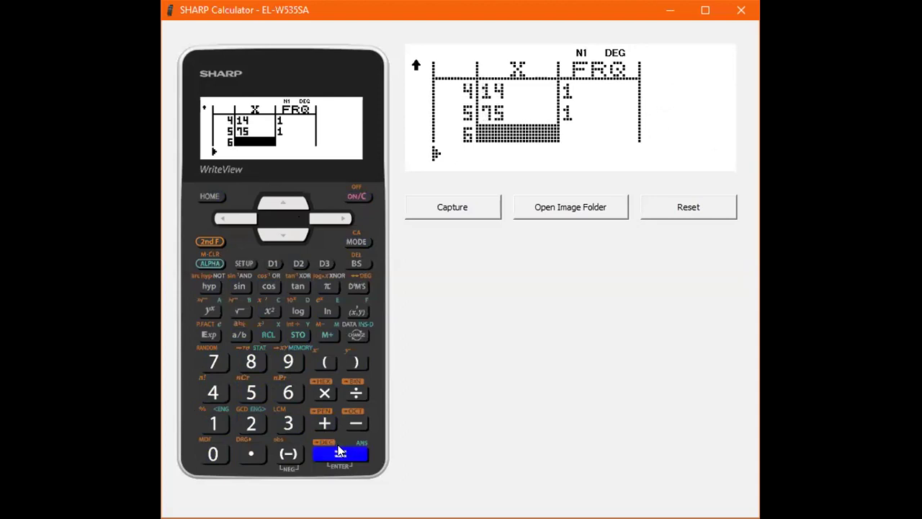
Step: Enter 39, 56, 74 and 52 as X values six to nine and leave the data table
left_click(288, 422)
left_click(288, 363)
left_click(340, 454)
left_click(252, 391)
left_click(288, 392)
left_click(340, 454)
left_click(213, 362)
left_click(214, 392)
left_click(349, 455)
left_click(251, 392)
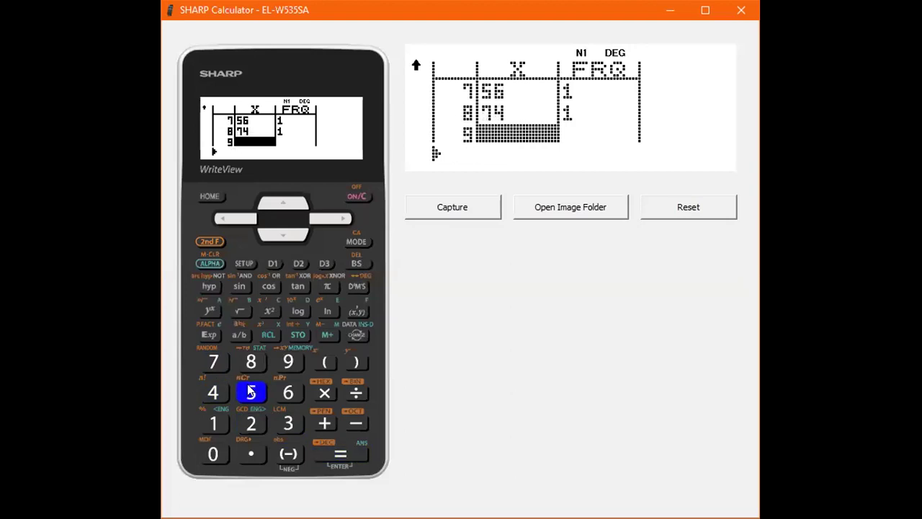
left_click(251, 423)
left_click(340, 454)
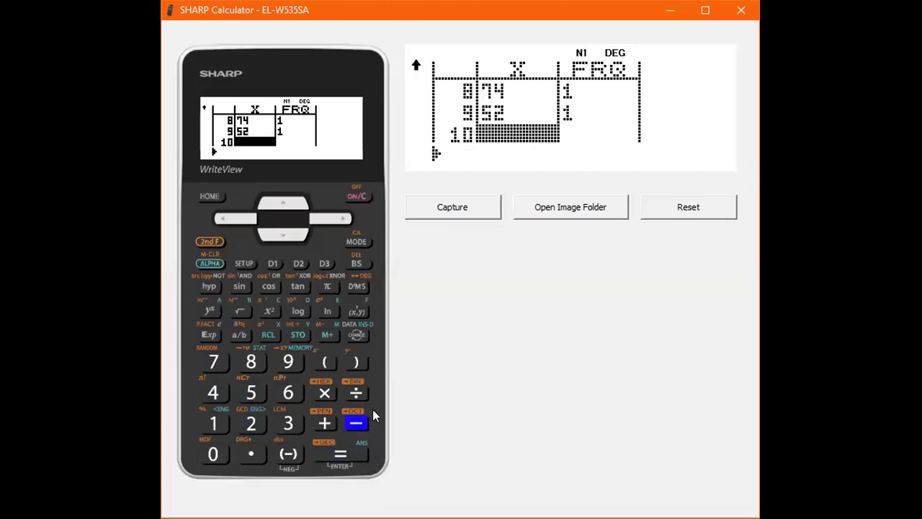
left_click(328, 218)
left_click(358, 334)
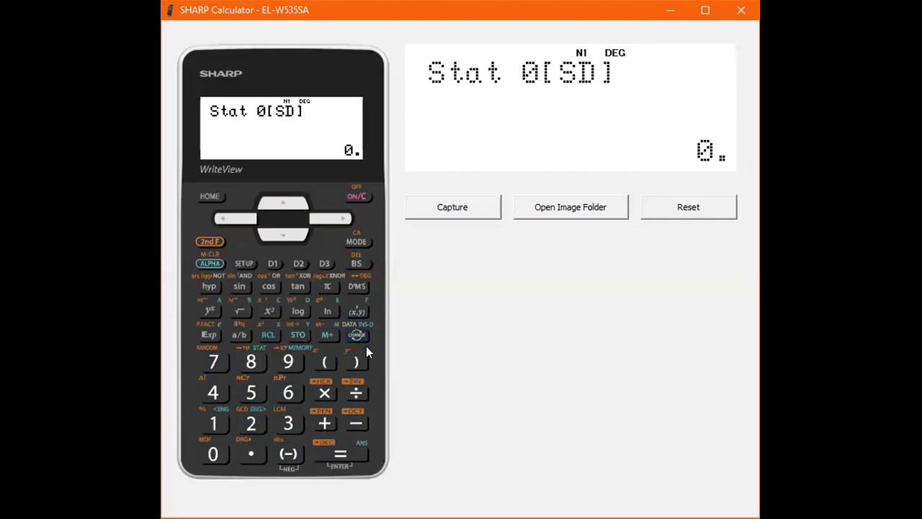
Step: Reopen the data table, change the fourth X value to 41 and return to the Stat 0 screen
left_click(278, 236)
left_click(278, 237)
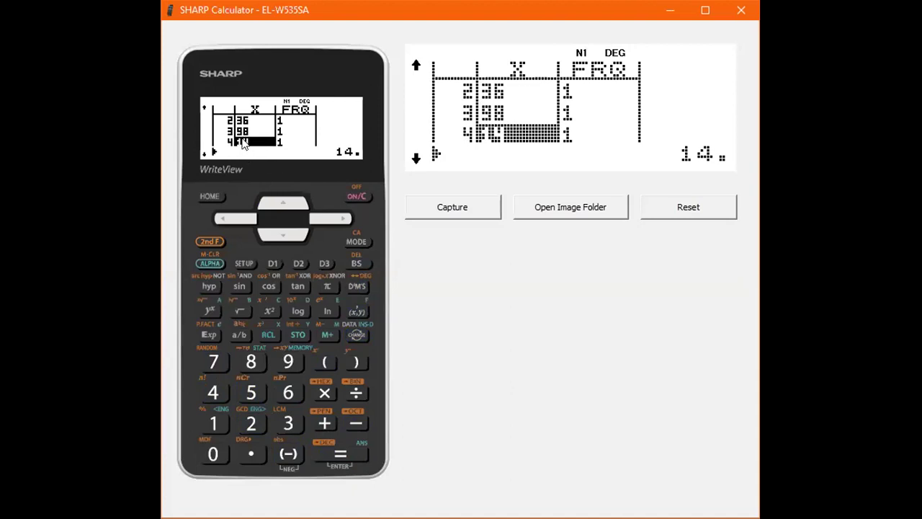
left_click(214, 392)
left_click(211, 423)
left_click(337, 454)
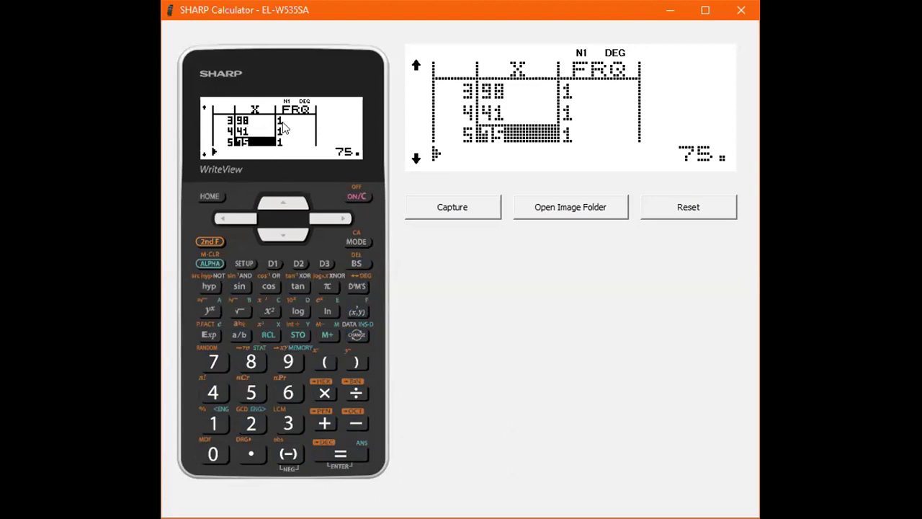
left_click(357, 336)
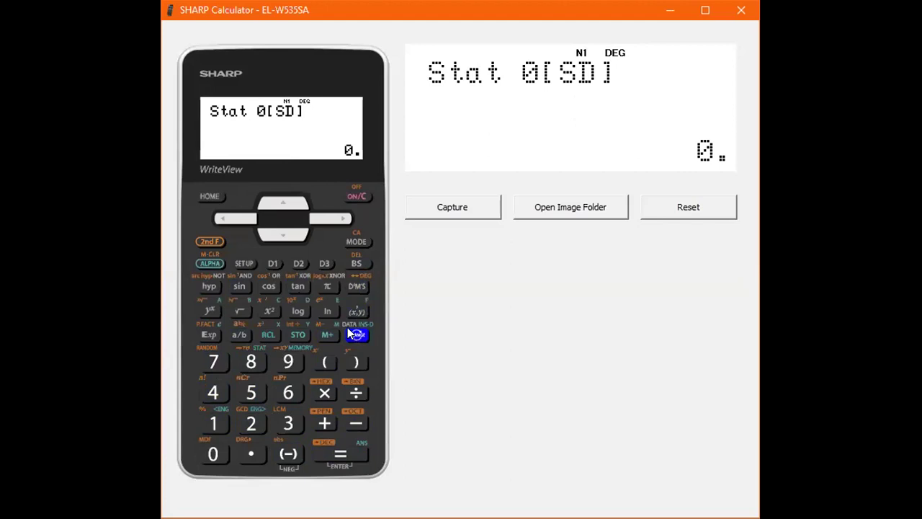
Step: Display the statistics values of the data set and examine every page from n through the quartiles to xmax
left_click(215, 264)
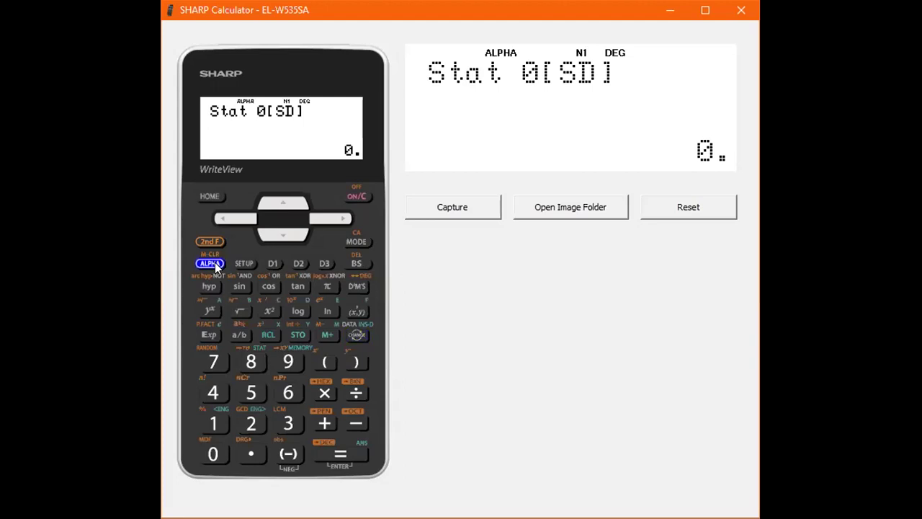
left_click(252, 364)
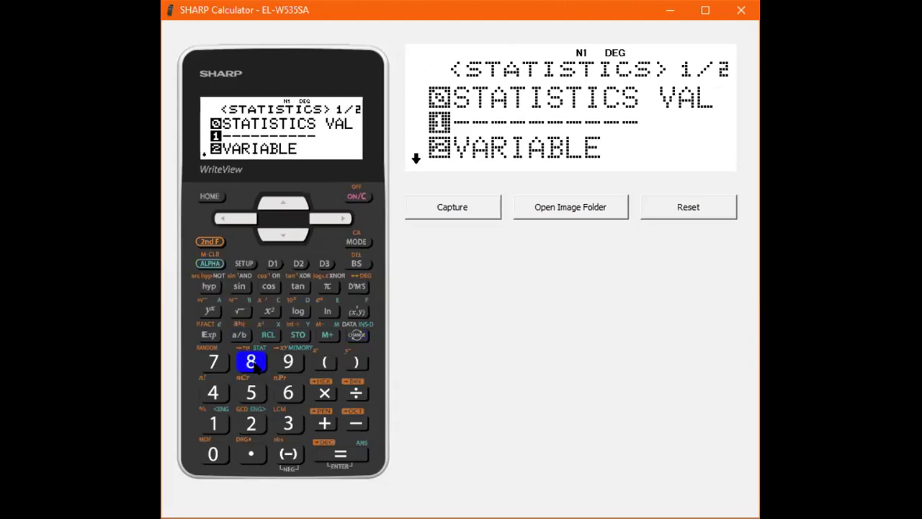
left_click(210, 453)
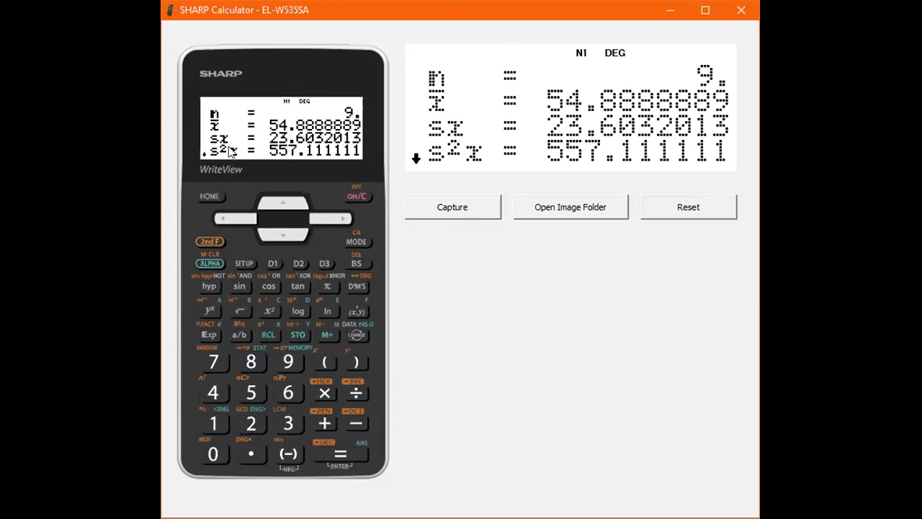
left_click(283, 234)
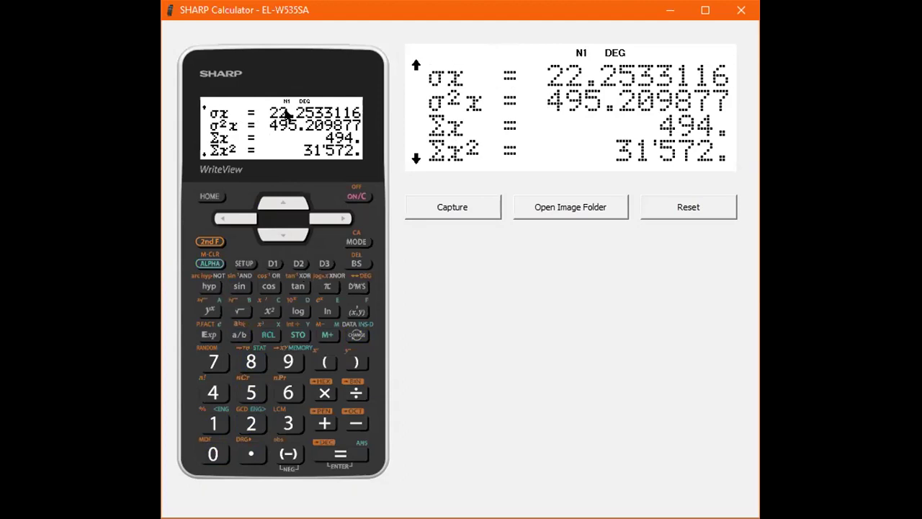
left_click(279, 233)
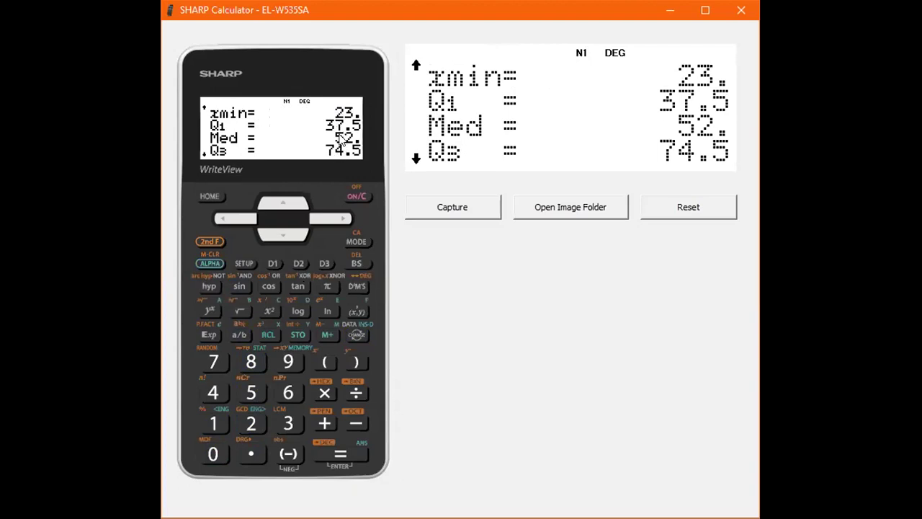
left_click(291, 234)
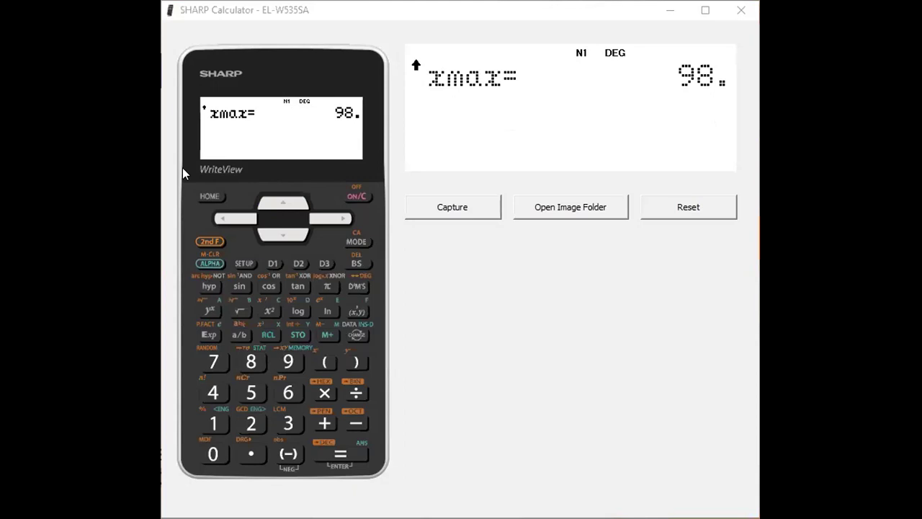
Step: Leave the statistics results, check the data table and return to the Stat 0 screen
left_click(366, 201)
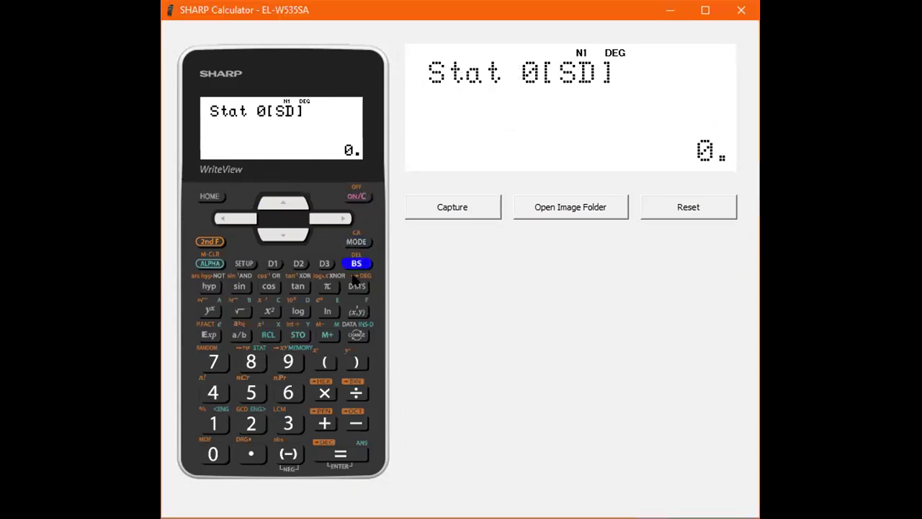
left_click(357, 335)
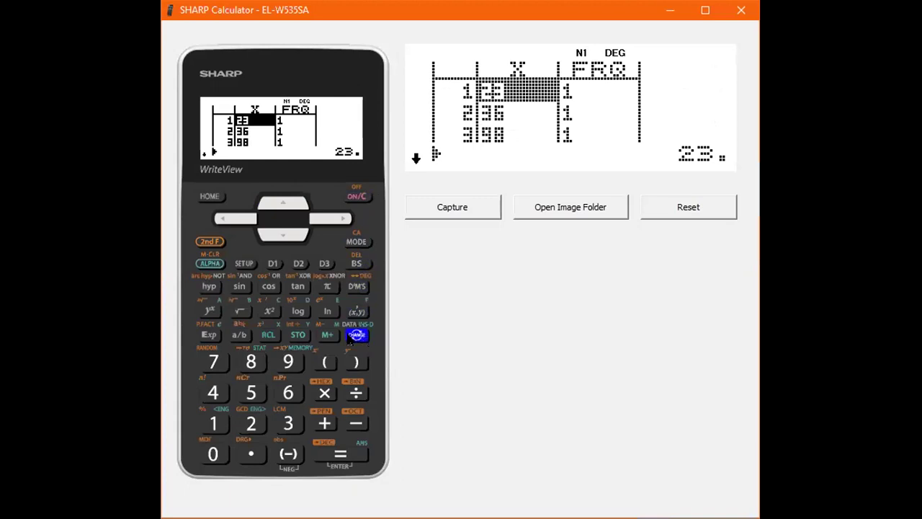
left_click(353, 335)
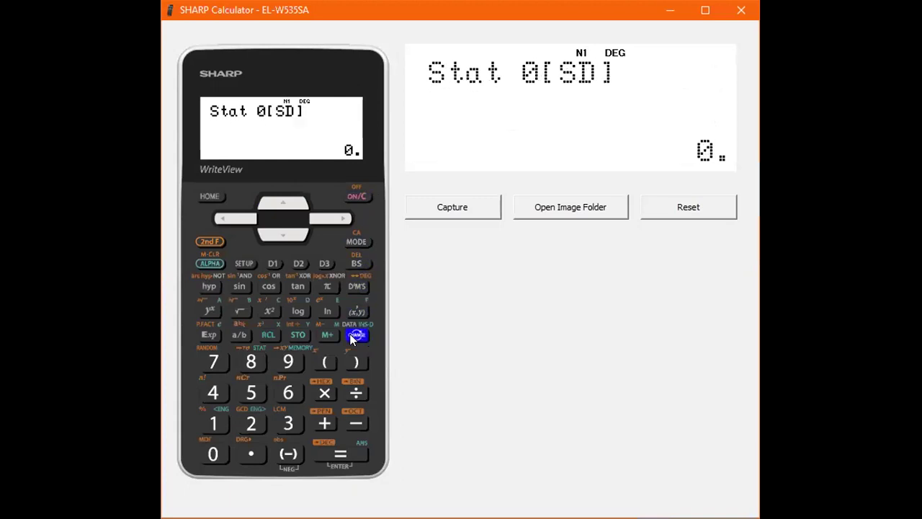
Step: Display the first page of statistics values again, covering the count, mean, standard deviation and variance
left_click(212, 262)
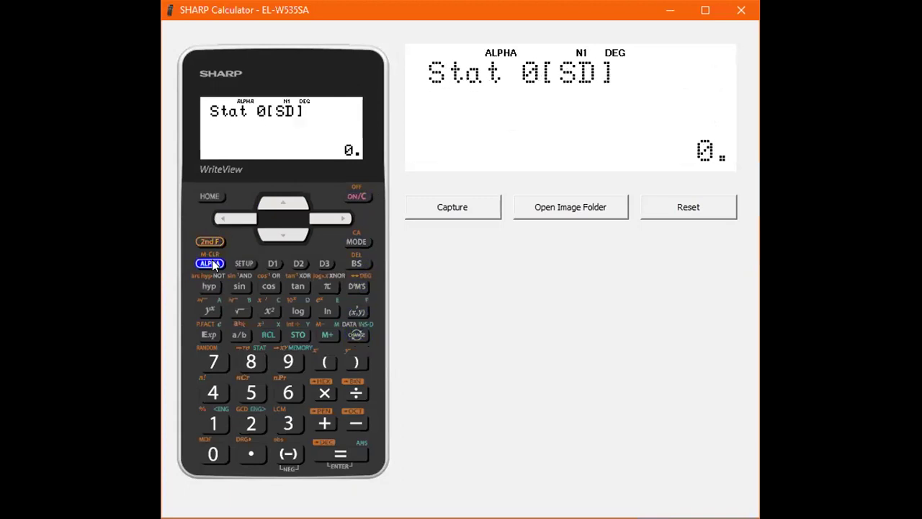
left_click(251, 362)
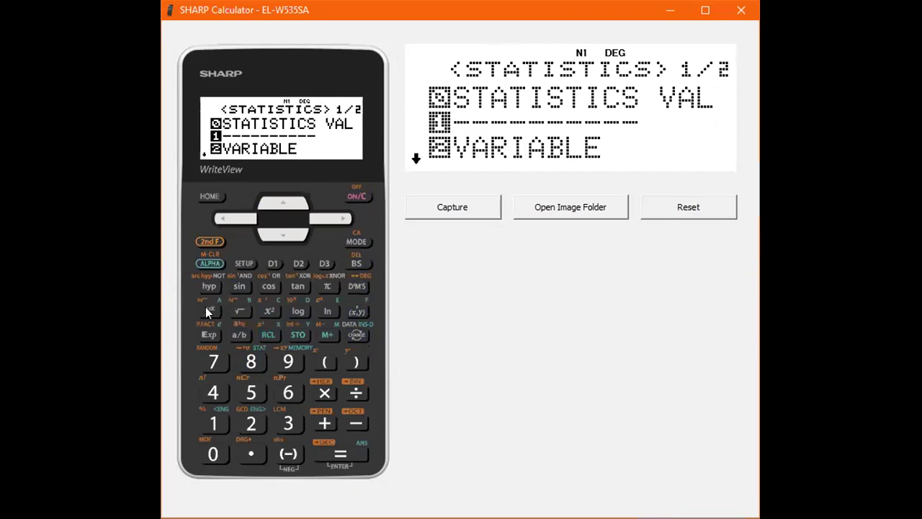
left_click(213, 455)
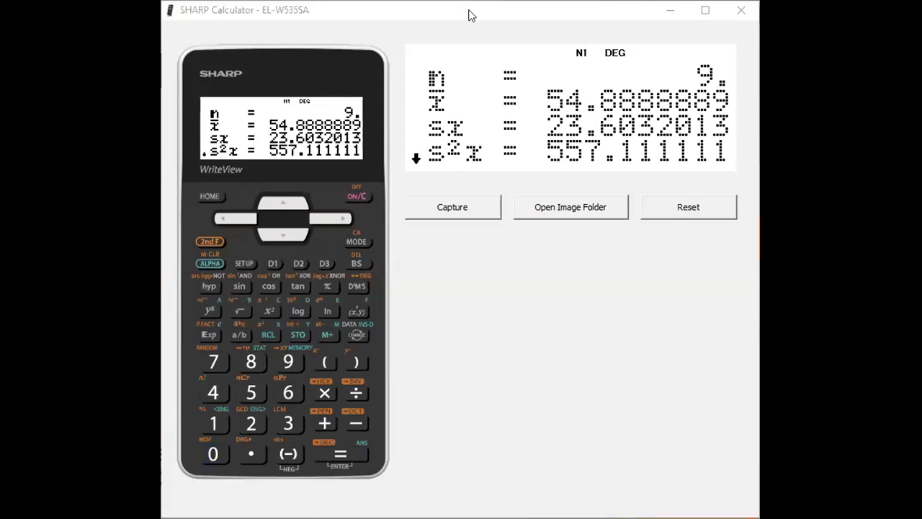
left_click(529, 11)
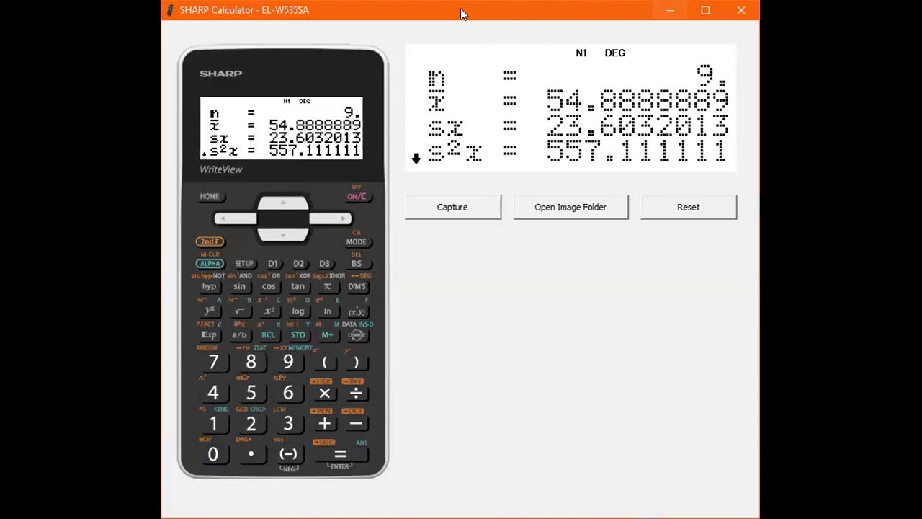
Step: Switch to the slide show and go back to the "What about an annuity?" slide
key("alt+Tab")
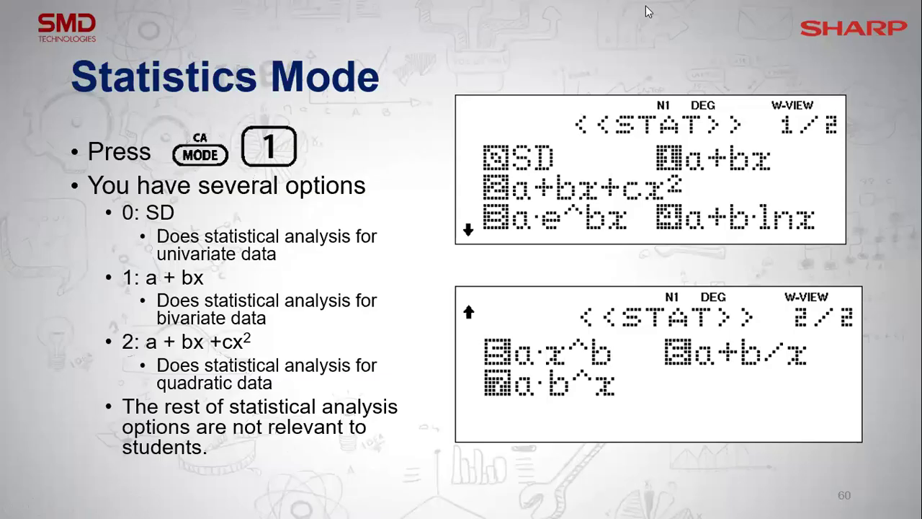
key("Right")
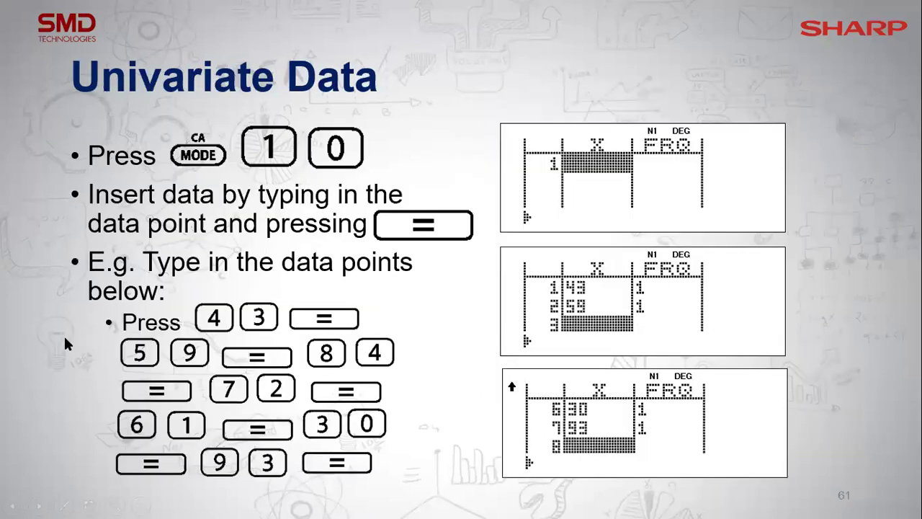
key("Left")
key("Left")
key("Left")
key("Left")
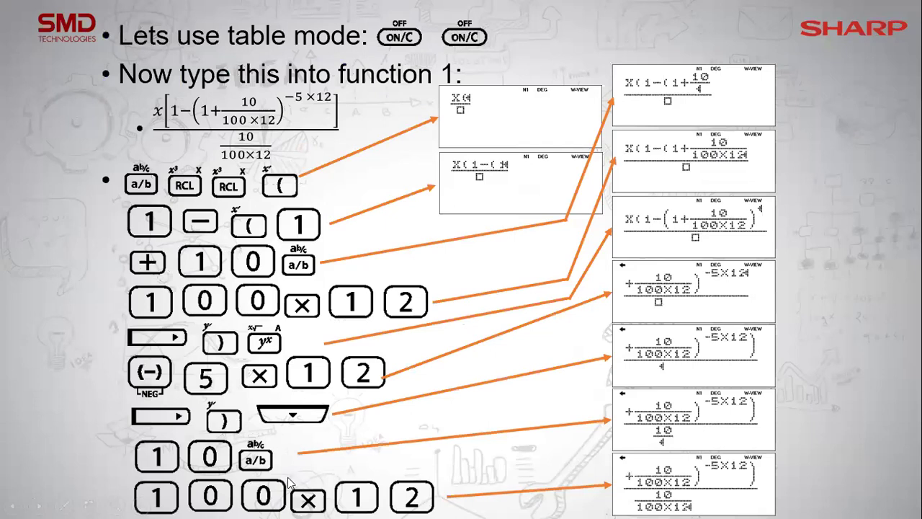
key("Left")
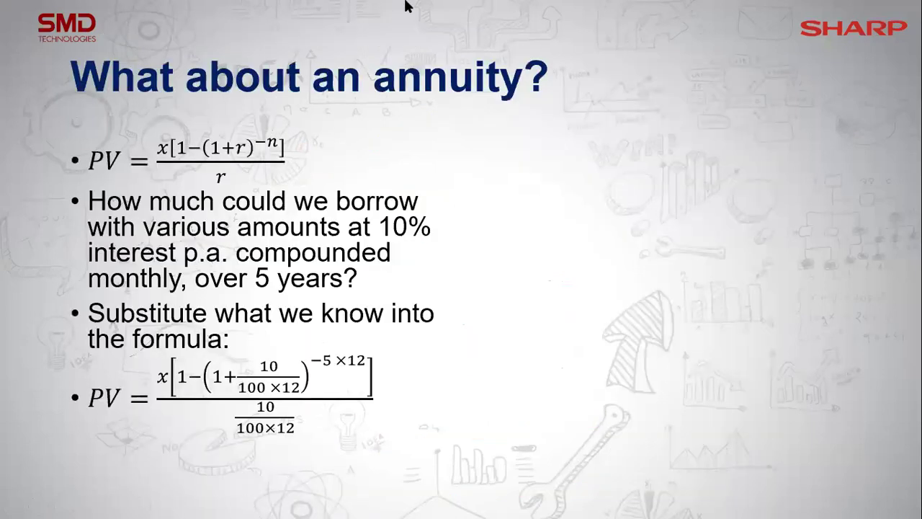
Step: Handwrite the equation 100000 = 500 [ ] with a negative exponent, all over r, beside the annuity formula using the pen
key("ctrl+p")
mouse_move(476, 135)
left_mouse_down()
mouse_move(473, 164)
mouse_move(500, 136)
mouse_move(572, 130)
mouse_move(605, 132)
mouse_move(594, 136)
mouse_move(625, 149)
mouse_move(833, 144)
left_mouse_up()
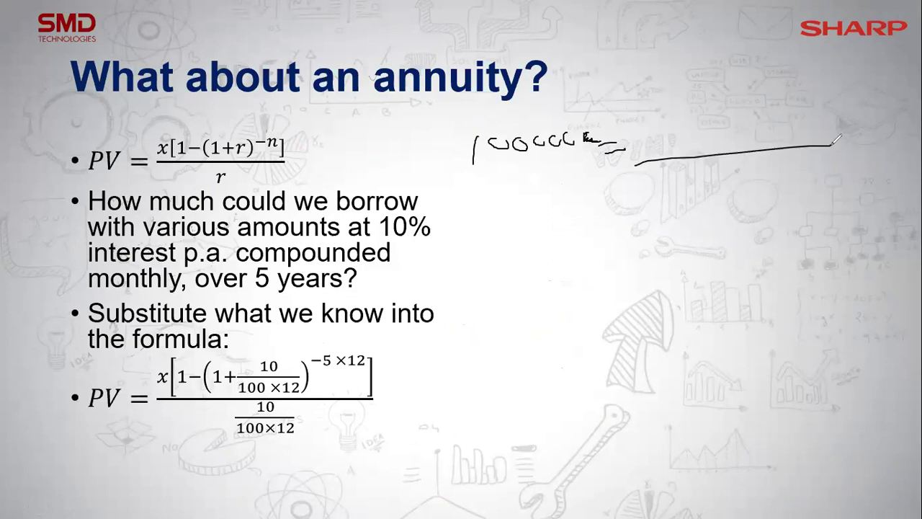
mouse_move(656, 126)
left_mouse_down()
mouse_move(661, 140)
mouse_move(660, 128)
mouse_move(690, 122)
mouse_move(734, 142)
left_mouse_up()
left_click_drag(817, 87, 827, 121)
mouse_move(773, 92)
left_mouse_down()
mouse_move(817, 85)
mouse_move(828, 98)
left_mouse_up()
left_click_drag(735, 166, 742, 167)
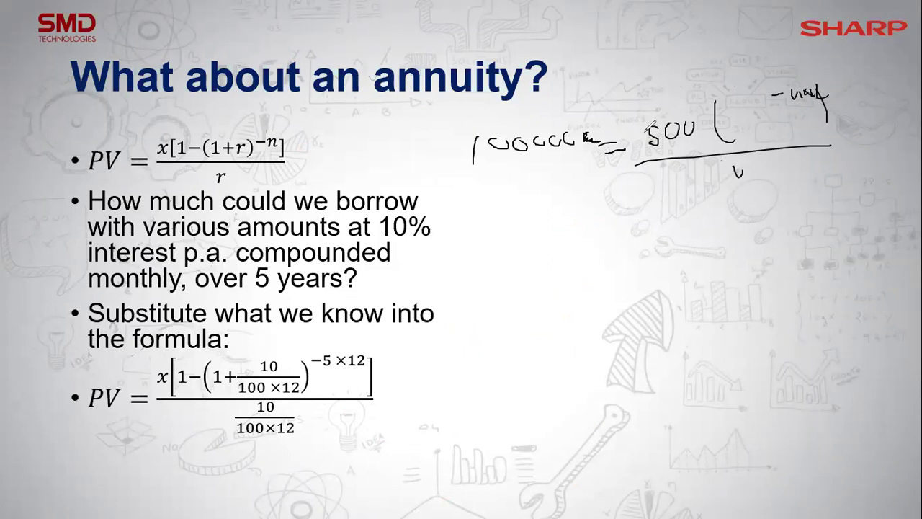
left_click_drag(803, 112, 795, 121)
mouse_move(461, 172)
left_mouse_down()
mouse_move(484, 178)
mouse_move(436, 167)
mouse_move(450, 170)
left_mouse_up()
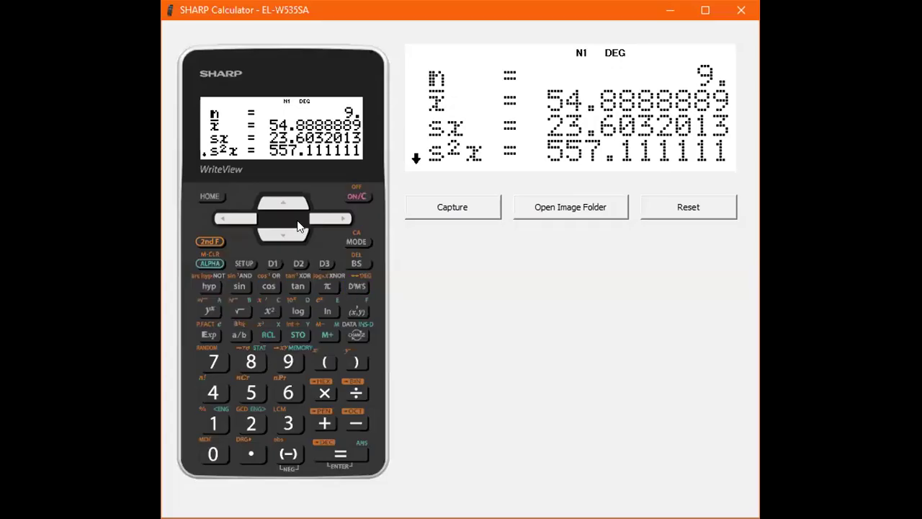
Step: Put the Sharp calculator into Table mode and enter 100000 as the first term of Function 1
left_click(364, 239)
left_click(365, 240)
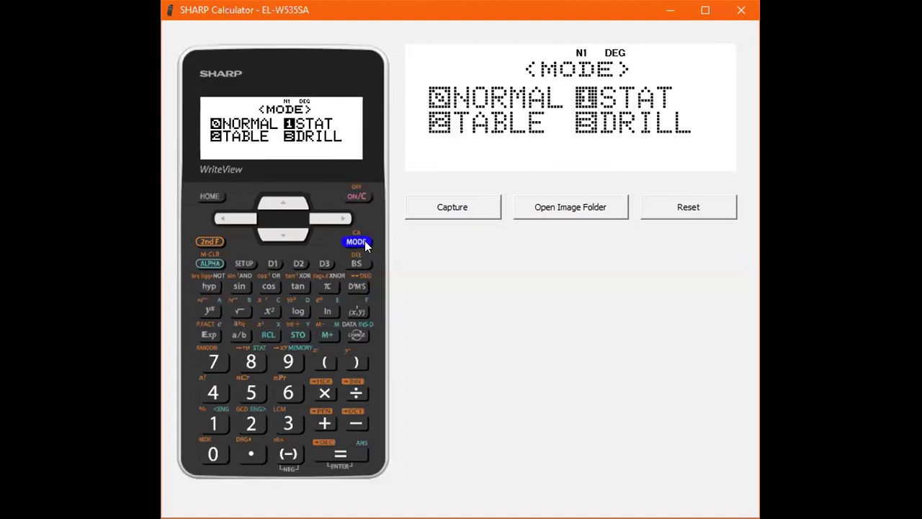
left_click(252, 431)
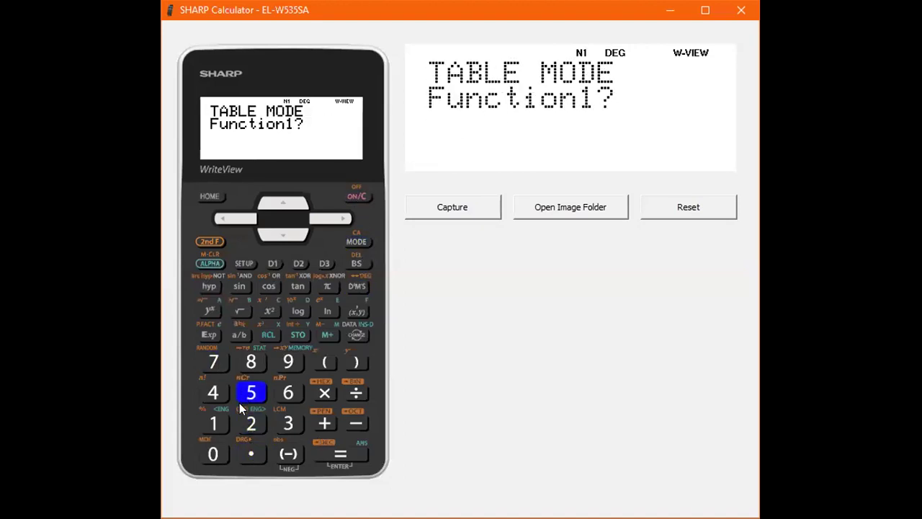
left_click(221, 424)
left_click(219, 454)
left_click(219, 454)
left_click(219, 454)
left_click(219, 454)
left_click(219, 454)
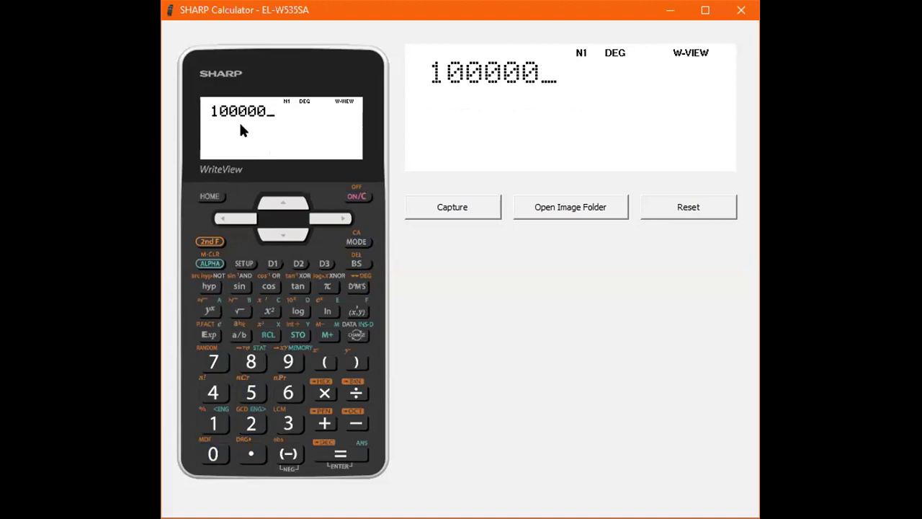
Step: Subtract a fraction from 100000 and begin its numerator with 500(1−
left_click(353, 423)
left_click(241, 335)
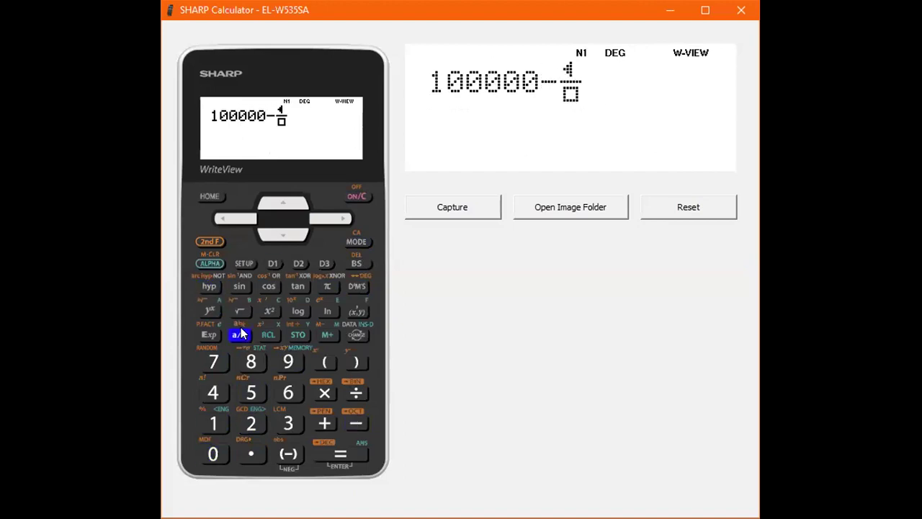
left_click(251, 391)
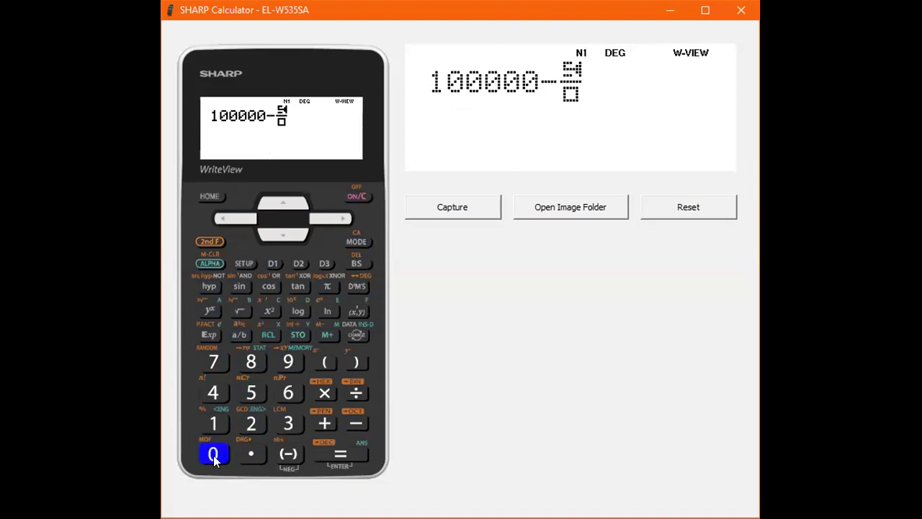
double_click(213, 454)
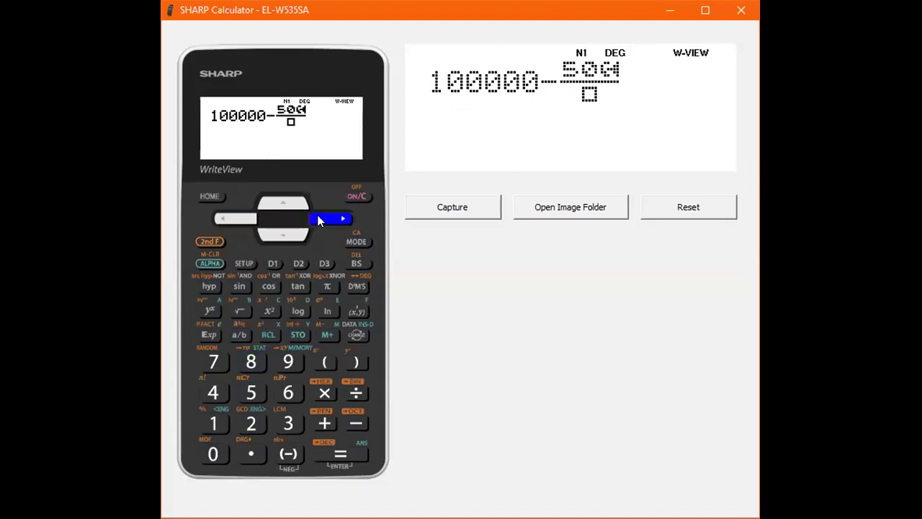
left_click(325, 362)
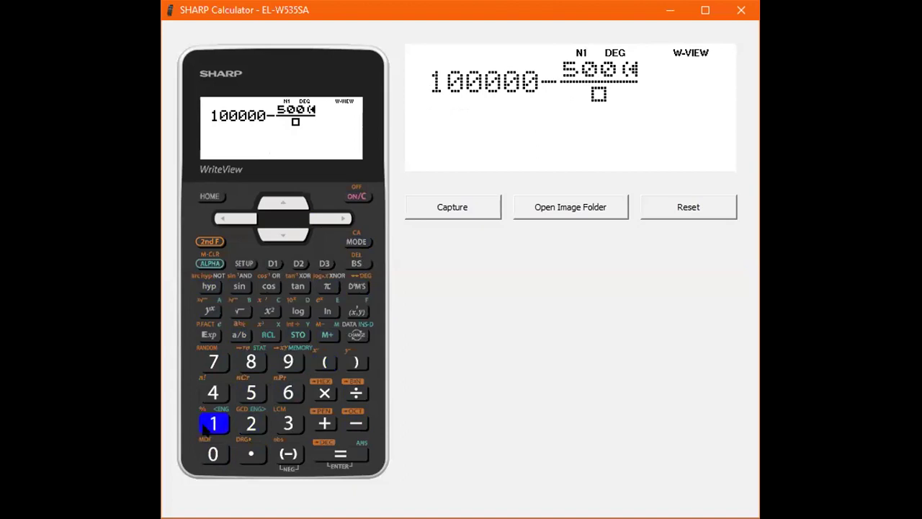
left_click(214, 423)
left_click(353, 423)
left_click(215, 422)
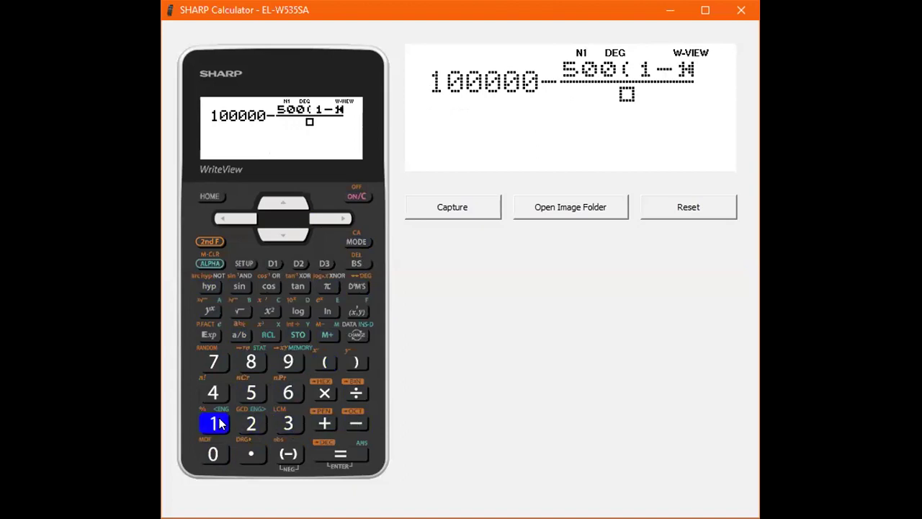
left_click(315, 420)
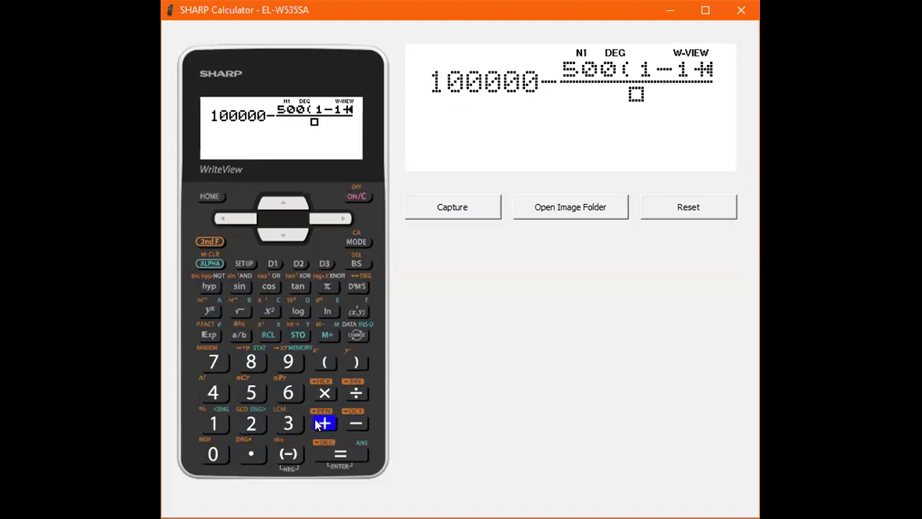
left_click(355, 264)
left_click(355, 265)
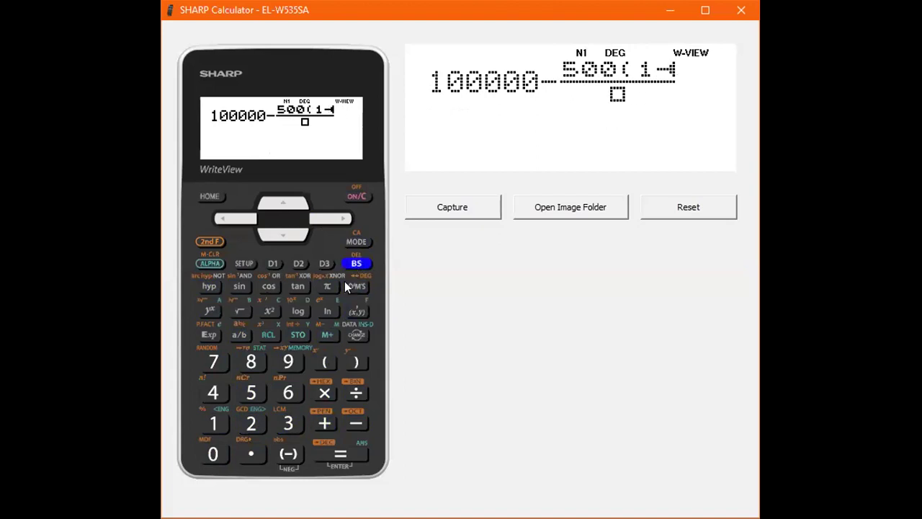
Step: Continue the numerator with the bracketed monthly interest term (1+10/(100×12))
left_click(325, 362)
left_click(213, 423)
left_click(324, 423)
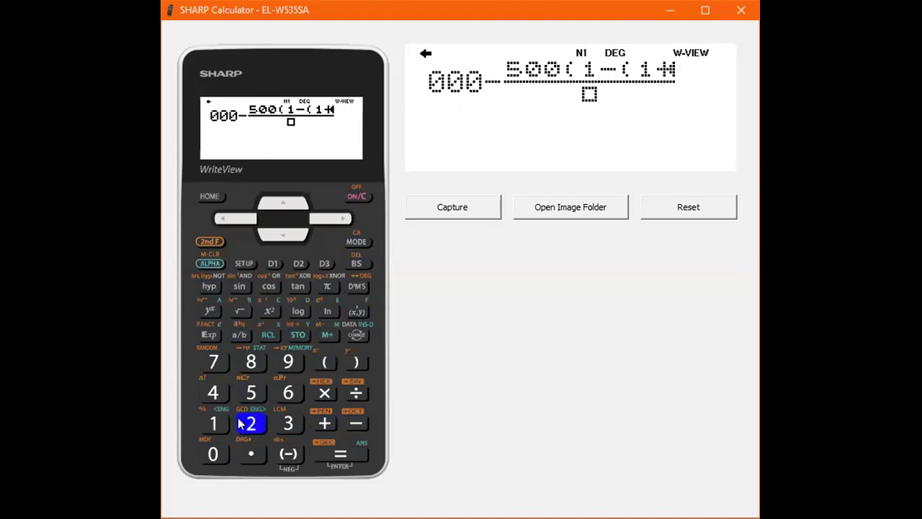
left_click(213, 423)
left_click(213, 454)
left_click(238, 334)
left_click(214, 423)
left_click(213, 453)
left_click(213, 454)
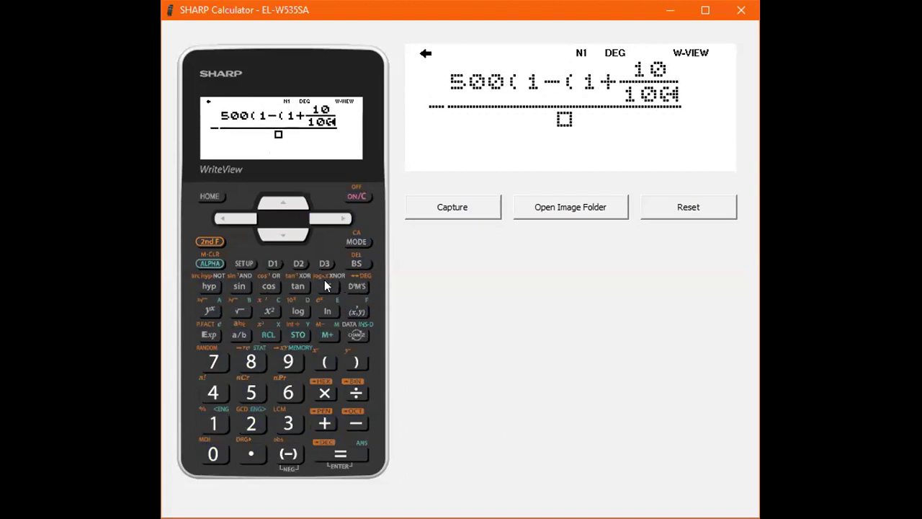
left_click(324, 393)
left_click(324, 214)
left_click(354, 361)
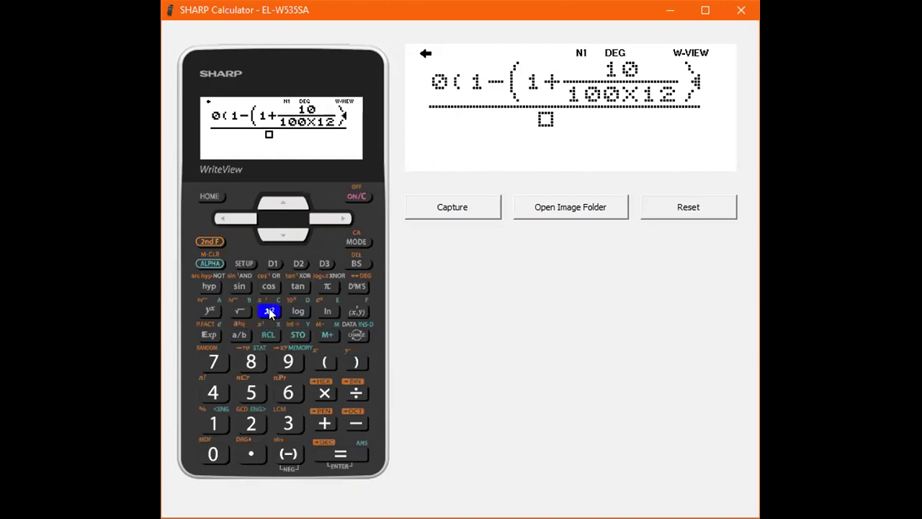
left_click(288, 453)
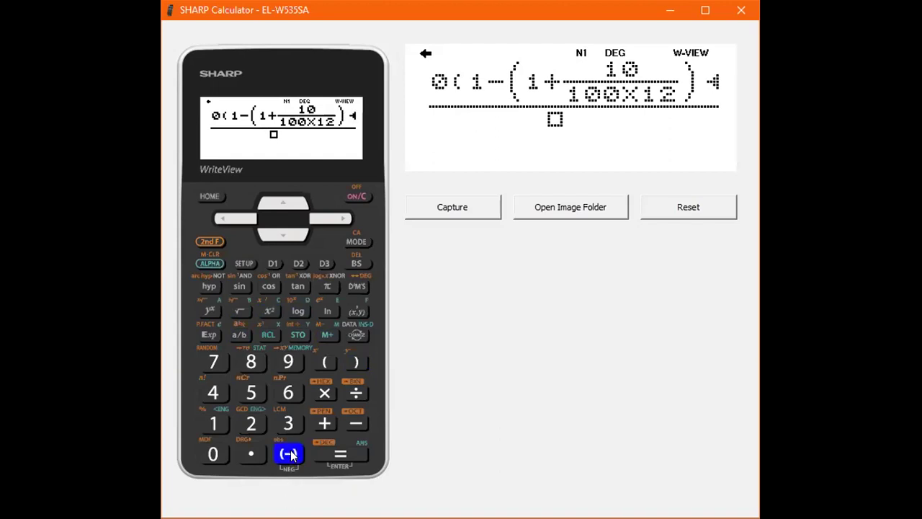
left_click(265, 334)
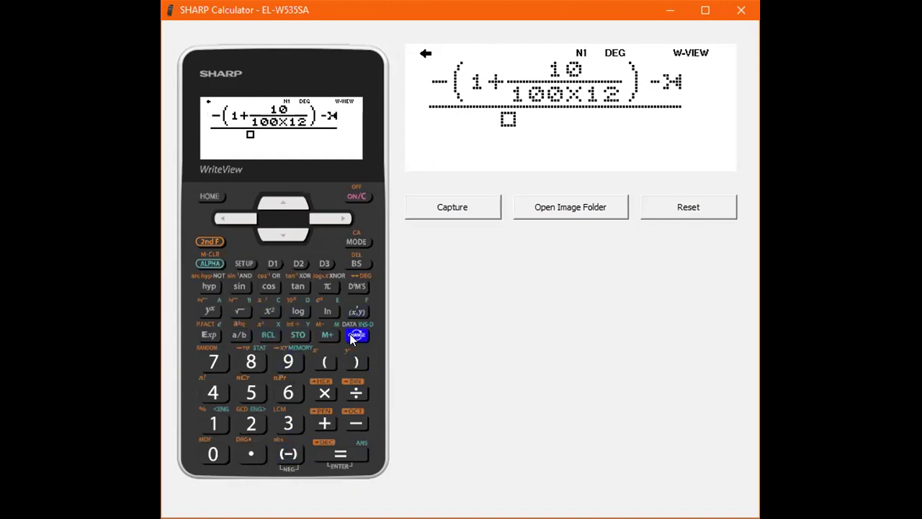
left_click(356, 263)
left_click(356, 263)
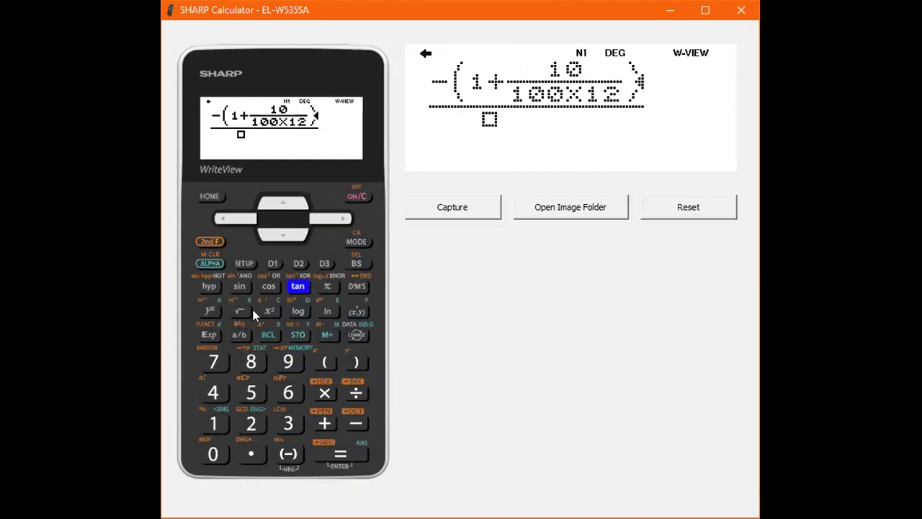
Step: Raise the interest bracket to the power −X and close the outer bracket of the numerator
left_click(216, 309)
left_click(288, 454)
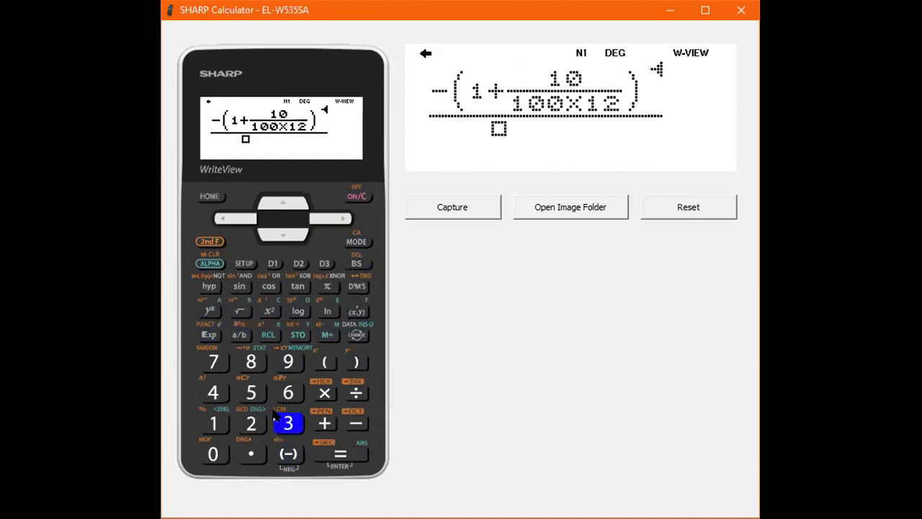
left_click(267, 334)
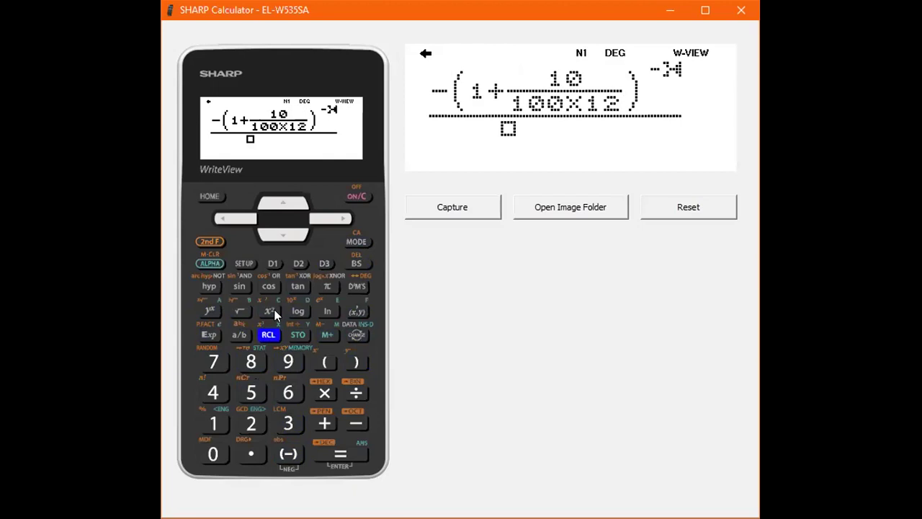
left_click(338, 219)
left_click(339, 219)
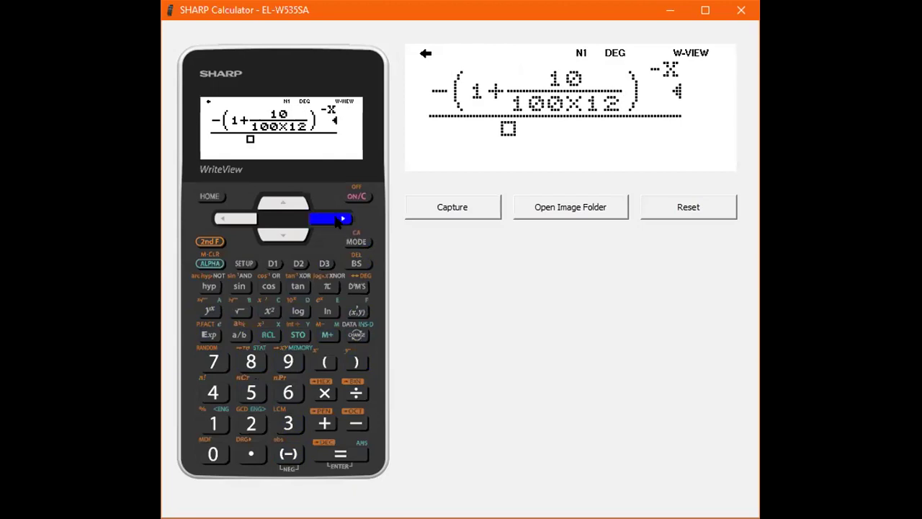
left_click(357, 363)
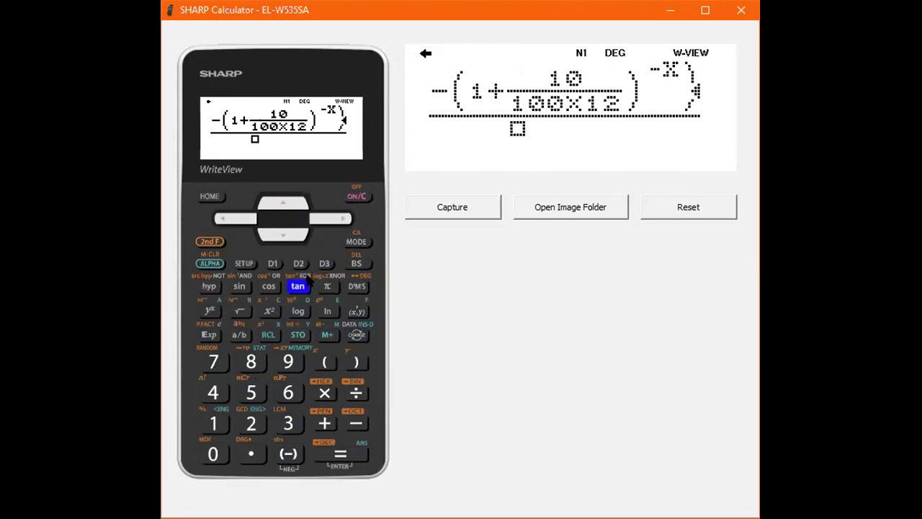
Step: Enter the fraction 10/(100×12) as the denominator of the main fraction
left_click(291, 232)
left_click(213, 423)
left_click(213, 454)
left_click(239, 335)
left_click(213, 424)
left_click(214, 454)
left_click(214, 454)
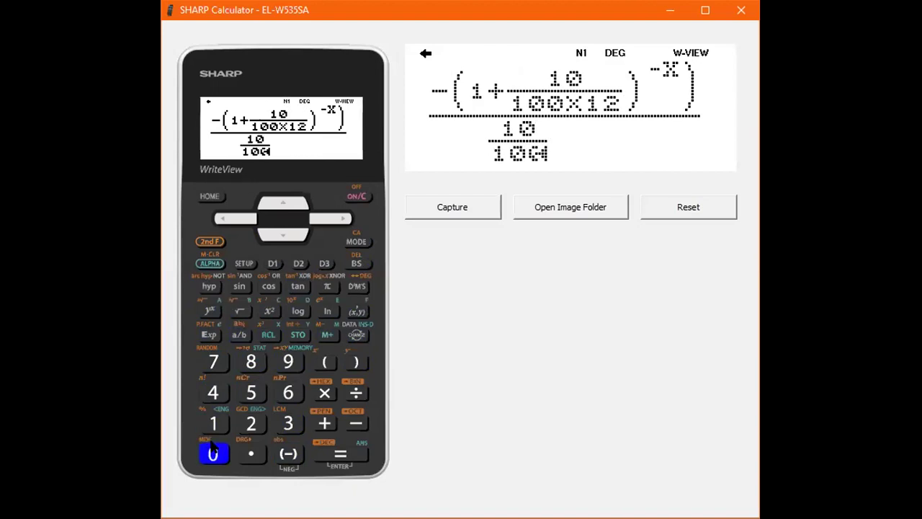
left_click(324, 393)
left_click(213, 423)
left_click(251, 423)
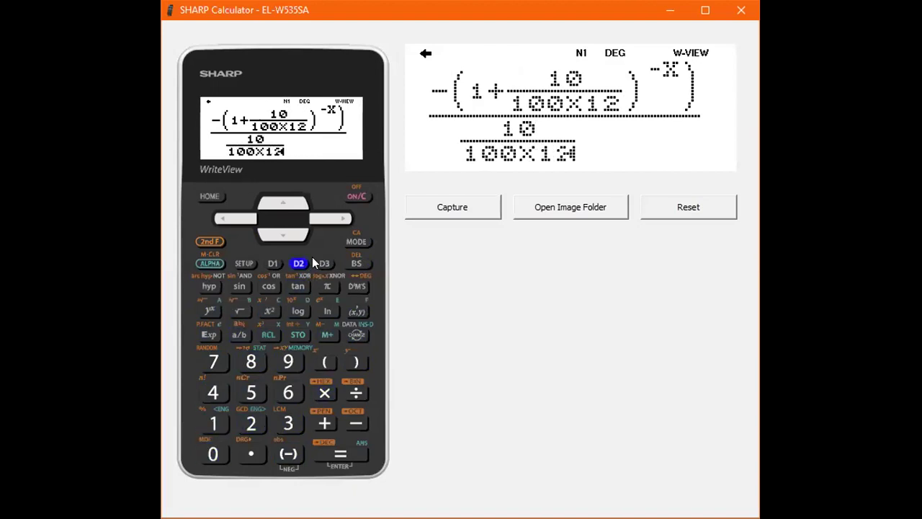
Step: Generate the table with Function 2 left empty and the default start and step values, and browse down to X = 88
left_click(325, 216)
left_click(338, 454)
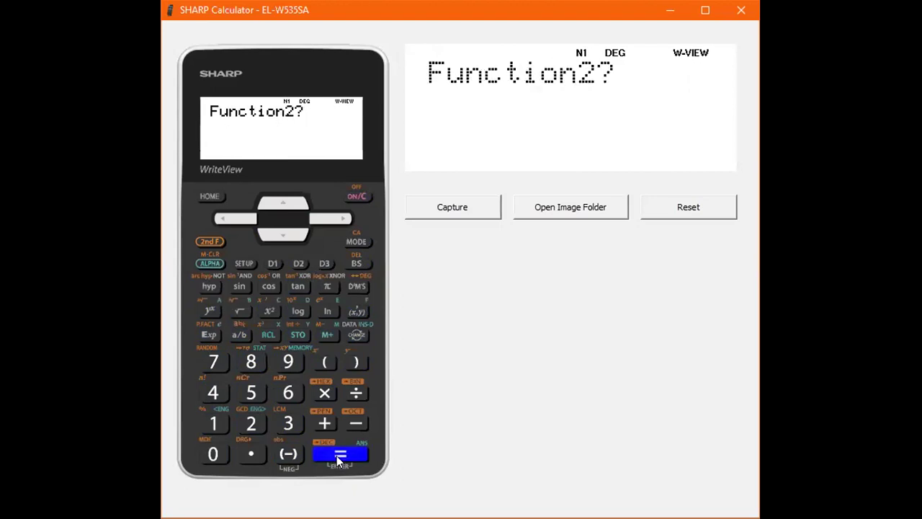
left_click(339, 454)
left_click(338, 454)
left_click(340, 454)
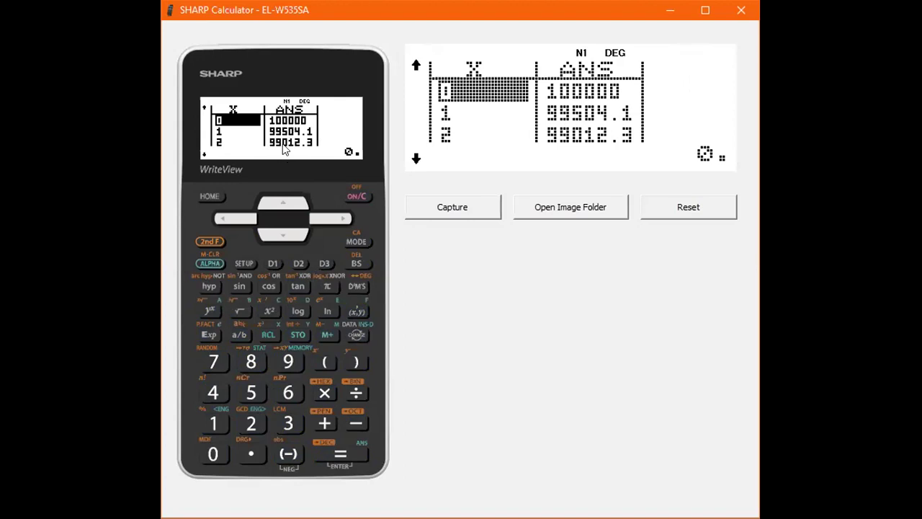
left_click(289, 233)
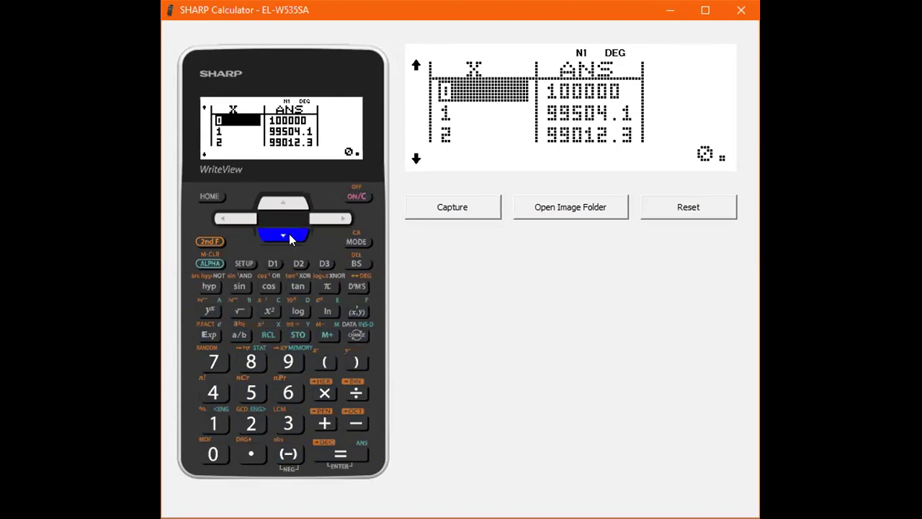
left_click_drag(289, 233, 287, 241)
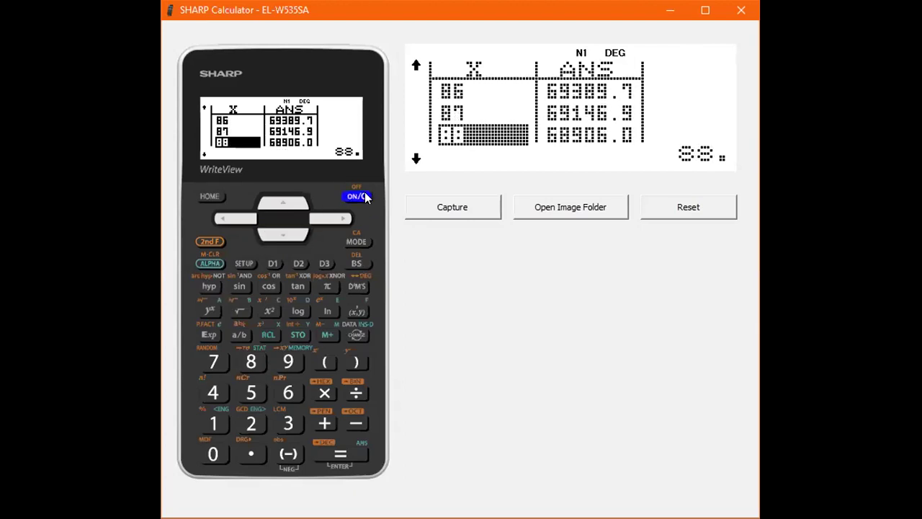
Step: Change the payment in the table function to 5000 and regenerate the table with Function 2 empty and default start and step
left_click(356, 195)
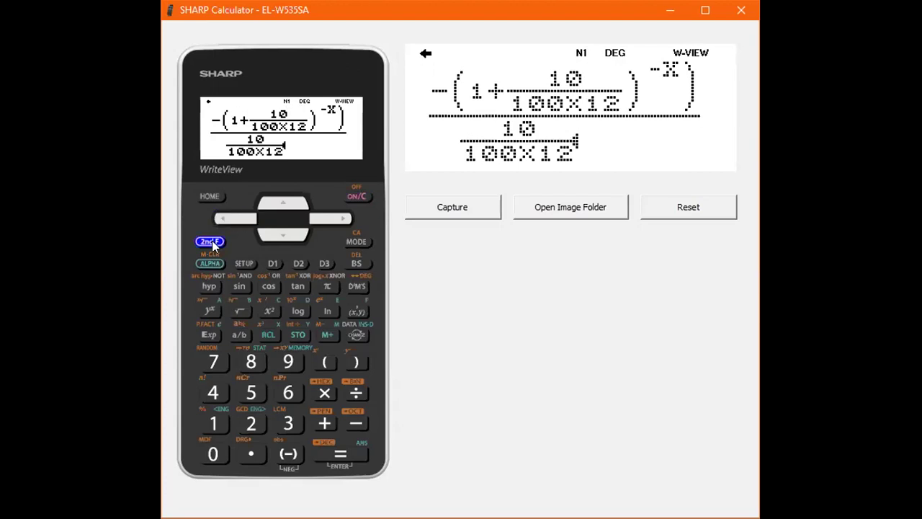
left_click(239, 219)
left_click_drag(341, 219, 340, 219)
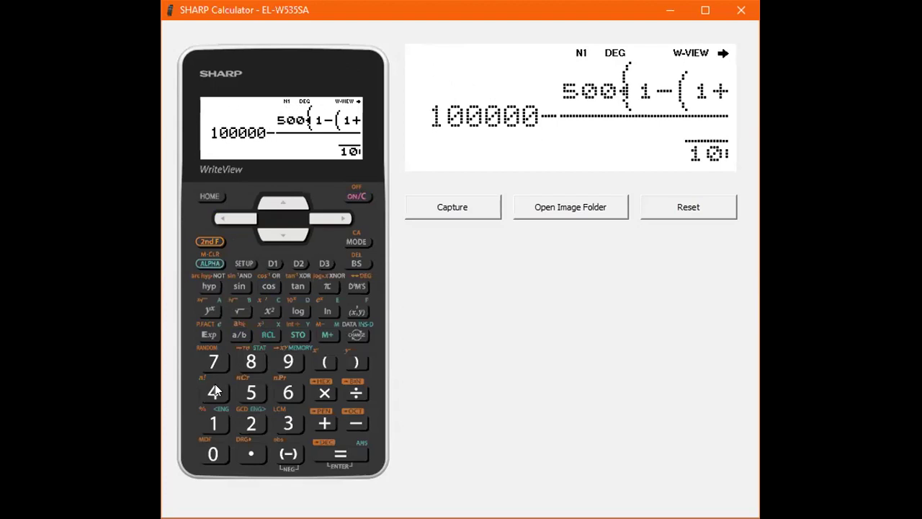
left_click(213, 454)
left_click(355, 423)
left_click_drag(348, 446, 348, 445)
left_click(342, 447)
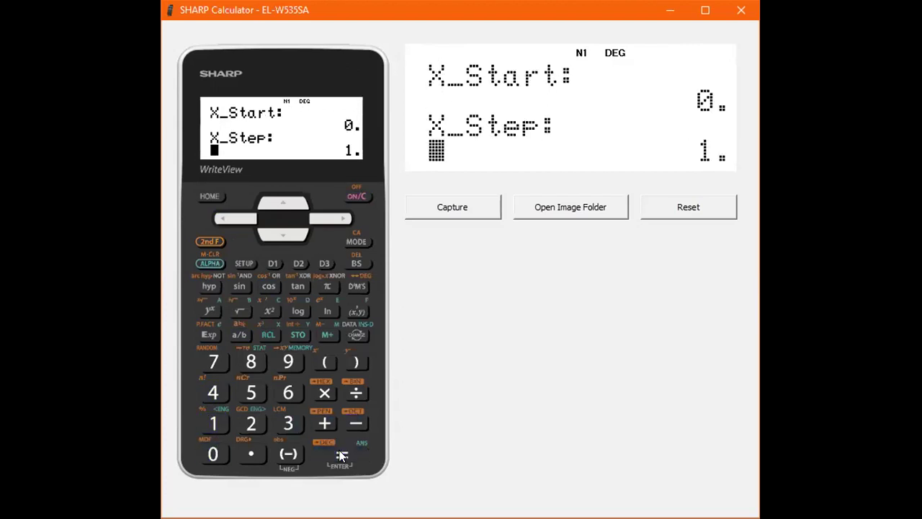
left_click(341, 448)
Step: Examine the remaining loan balance for each month down the table to X = 22
left_click(304, 240)
left_click(283, 238)
left_click(283, 238)
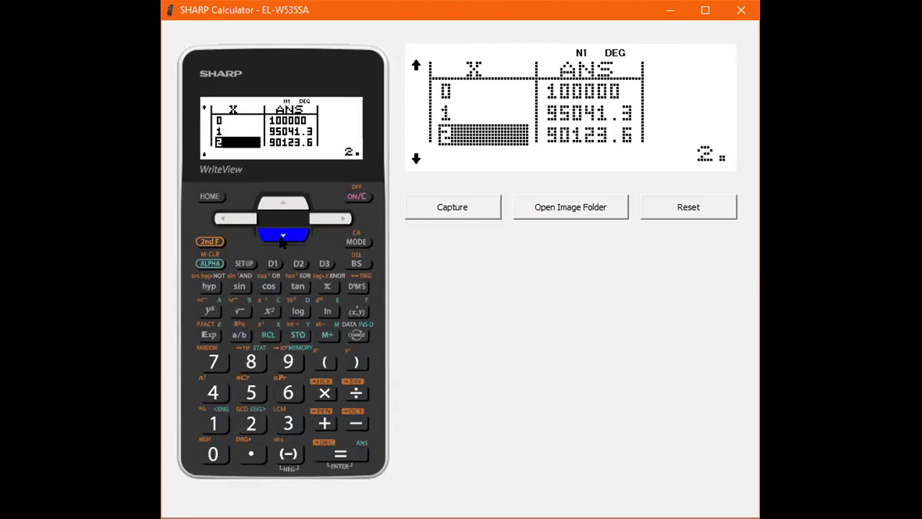
left_click(283, 237)
left_click(283, 238)
left_click(282, 238)
left_click(283, 238)
left_click(283, 238)
left_click(283, 237)
left_click(282, 238)
left_click(282, 238)
left_click(283, 238)
left_click(283, 237)
left_click(283, 238)
left_click(282, 238)
left_click(282, 239)
left_click(282, 239)
left_click(281, 239)
left_click(281, 239)
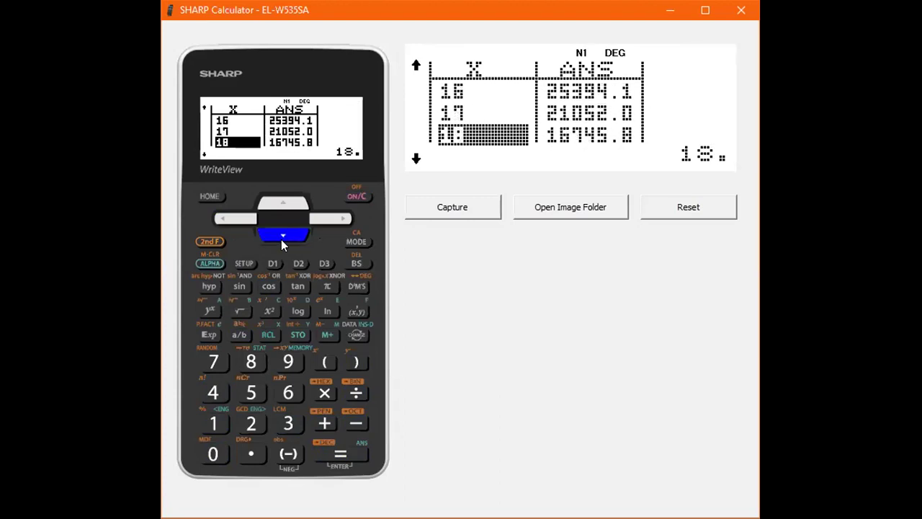
left_click(281, 240)
left_click(281, 239)
left_click(282, 240)
left_click(282, 240)
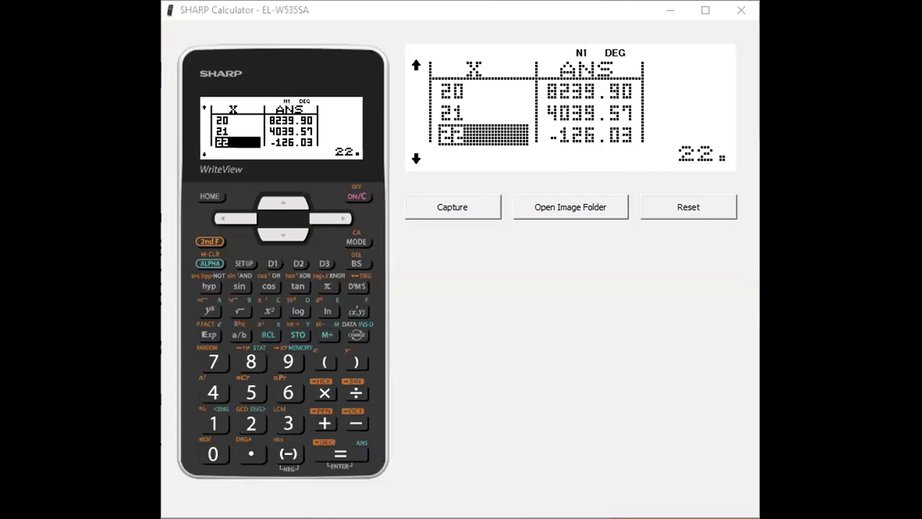
Step: Leave the function table and switch to STAT mode with the linear regression model a+bx
left_click(358, 201)
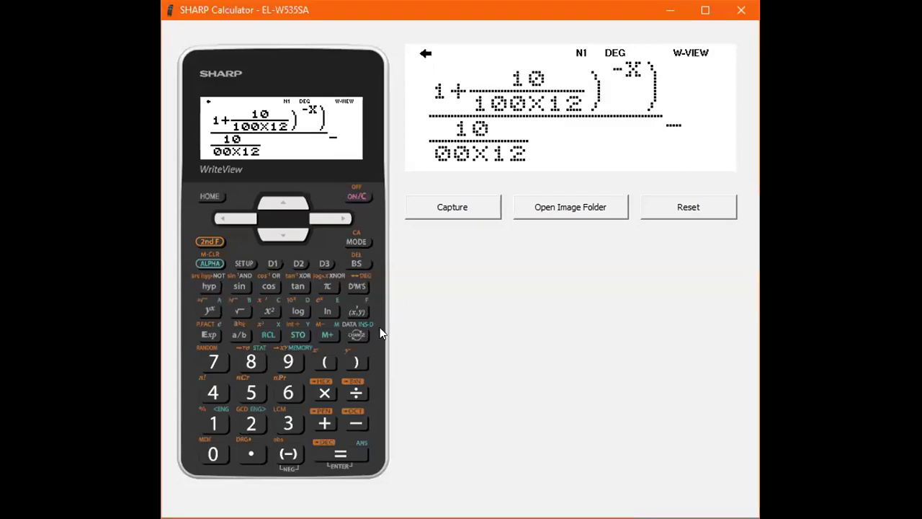
left_click(359, 239)
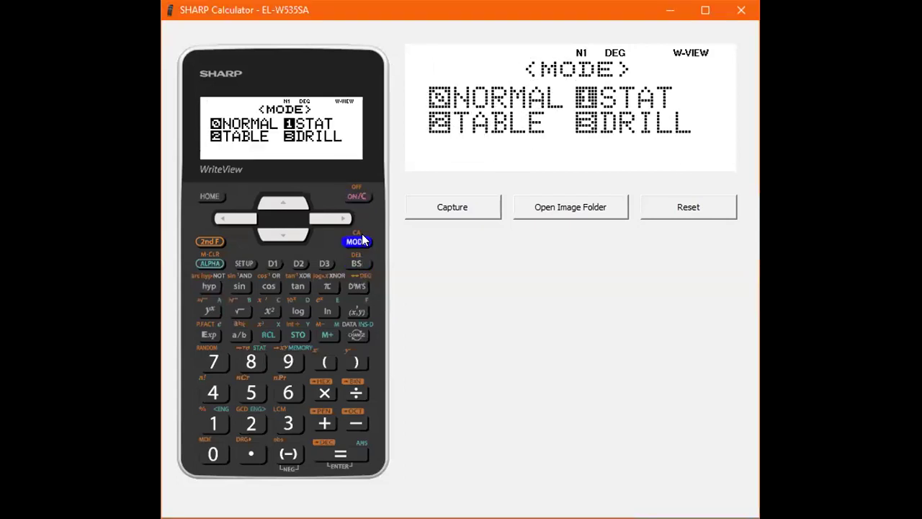
left_click(214, 423)
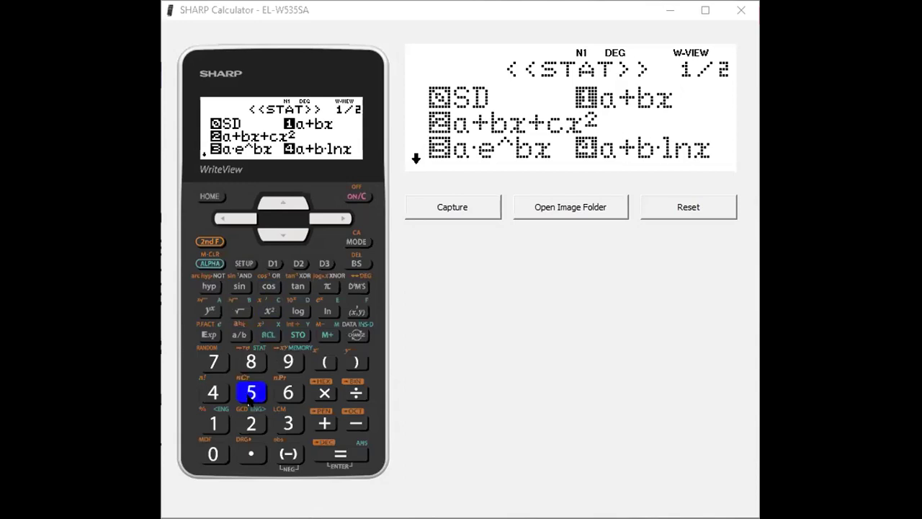
left_click(214, 424)
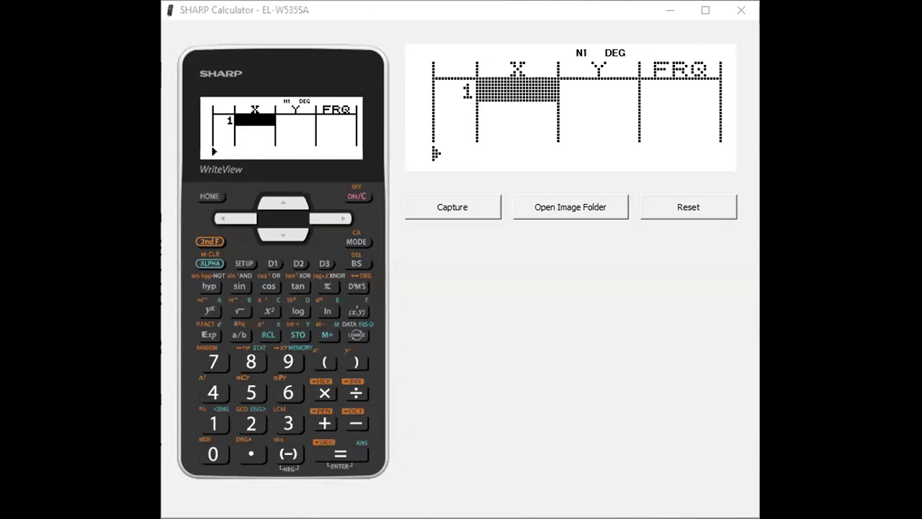
Step: Enter 1 and 5 as the first two X values of the regression data
left_click(214, 425)
left_click(320, 445)
left_click(252, 396)
left_click(333, 452)
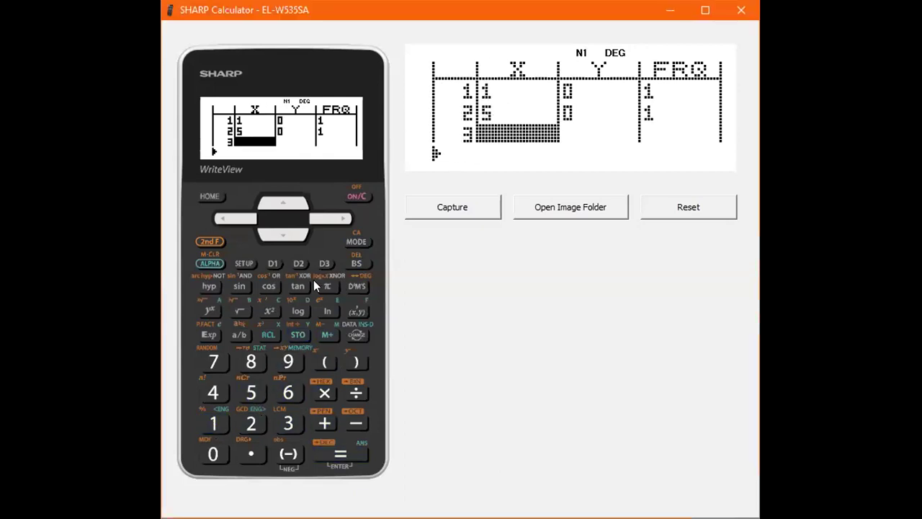
Step: Set the Y values of the first two data rows to 6 and 10
left_click(310, 217)
left_click(293, 205)
left_click(293, 206)
left_click(290, 393)
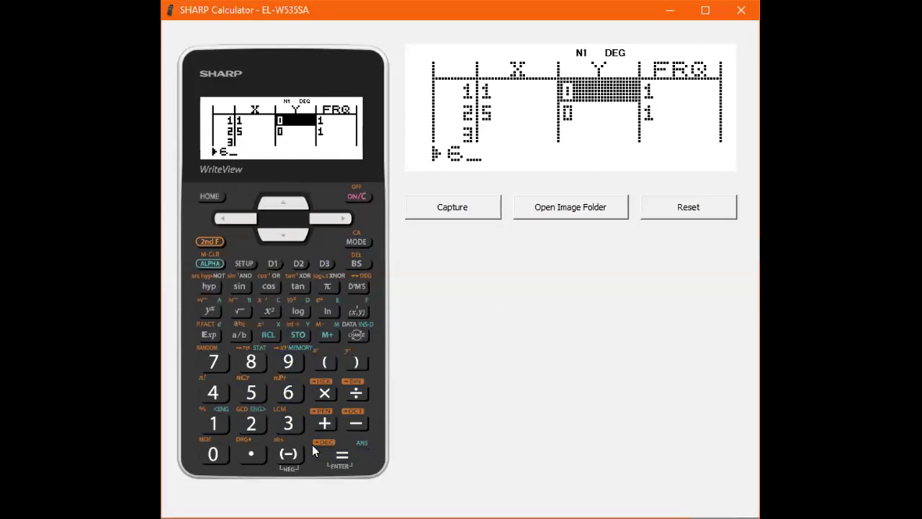
left_click(338, 453)
left_click(213, 424)
left_click(213, 454)
left_click(353, 443)
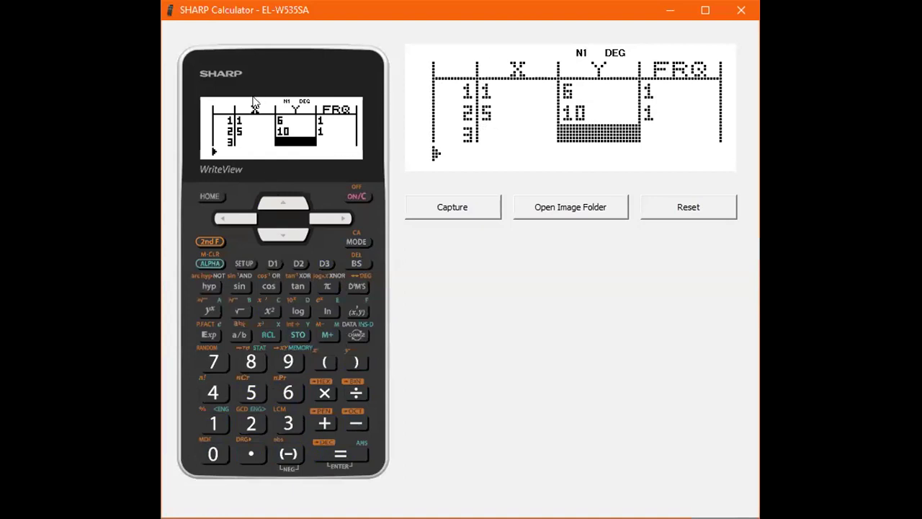
Step: Add the third data row as the coordinate pair 2,8 in a single entry
left_click(237, 218)
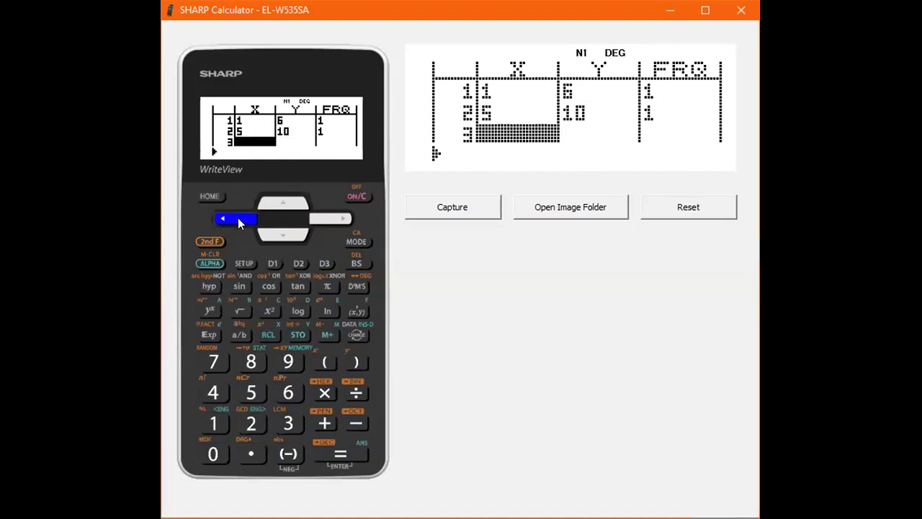
left_click(254, 426)
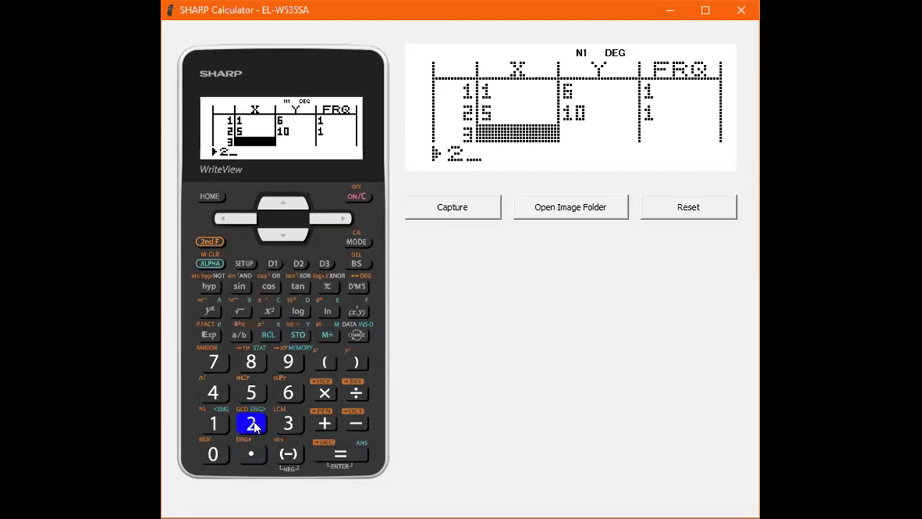
left_click(362, 306)
left_click(253, 363)
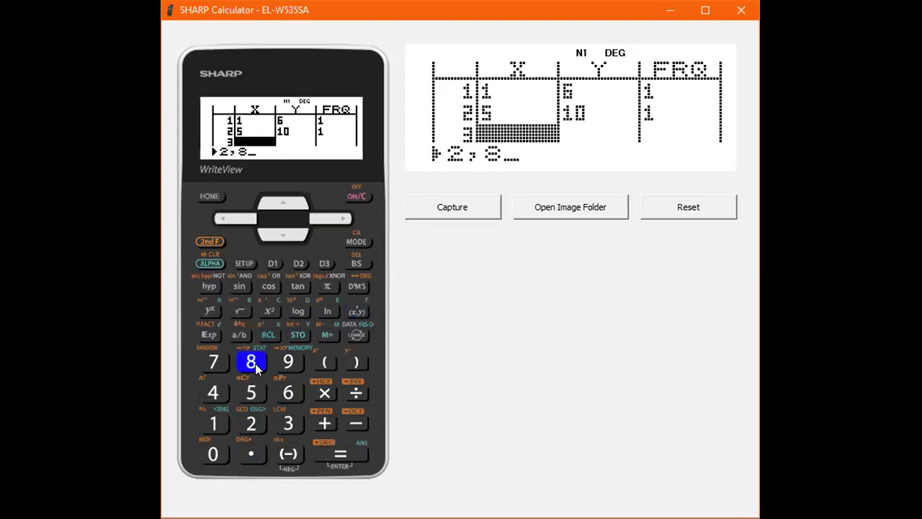
left_click(340, 459)
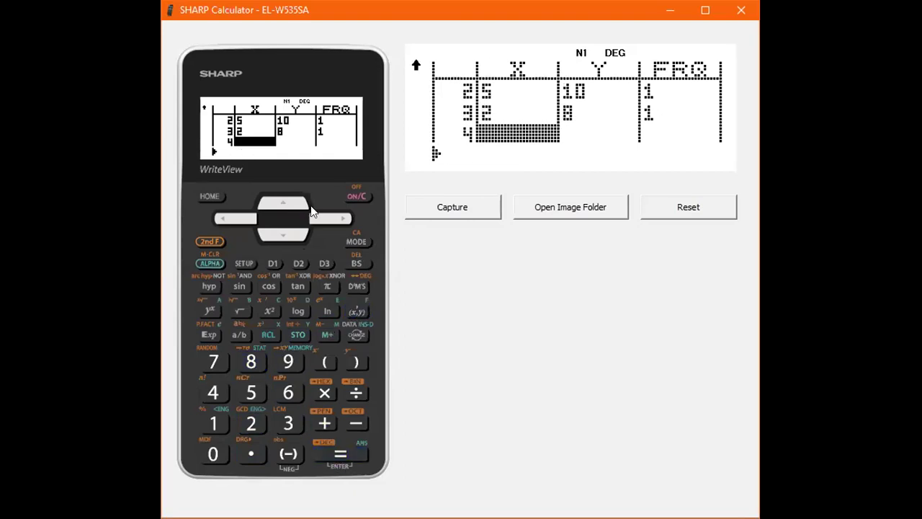